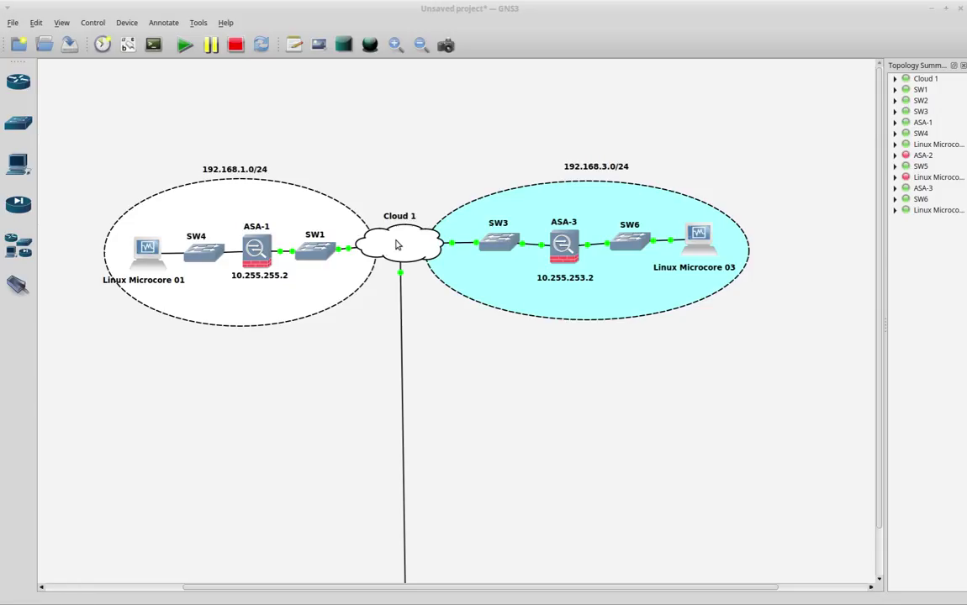
right_click(398, 245)
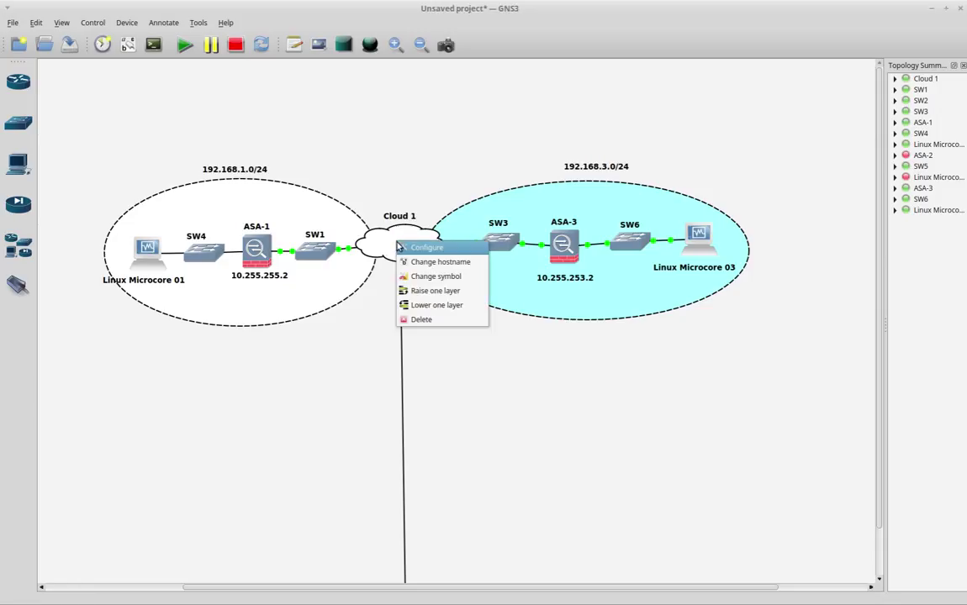
click(405, 248)
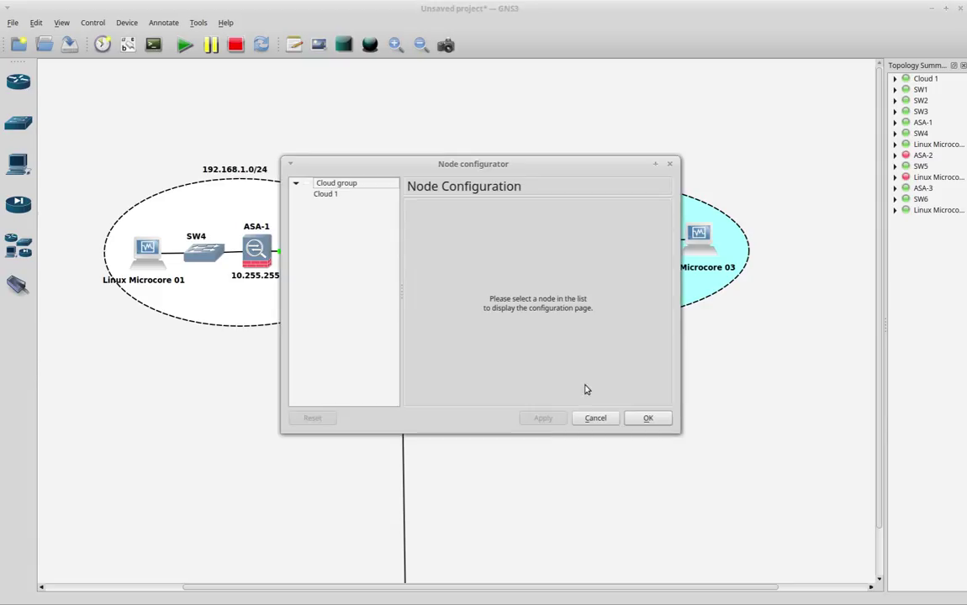
click(599, 421)
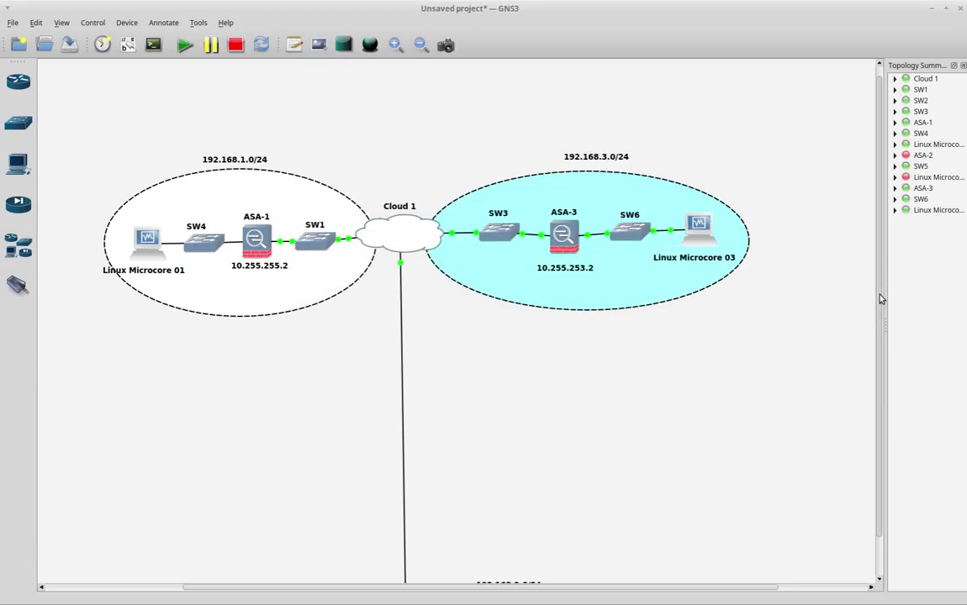
Look over the whole topology, and inspect the TAP interfaces assigned in Cloud 1's configuration.
scroll(682, 374, down, 1)
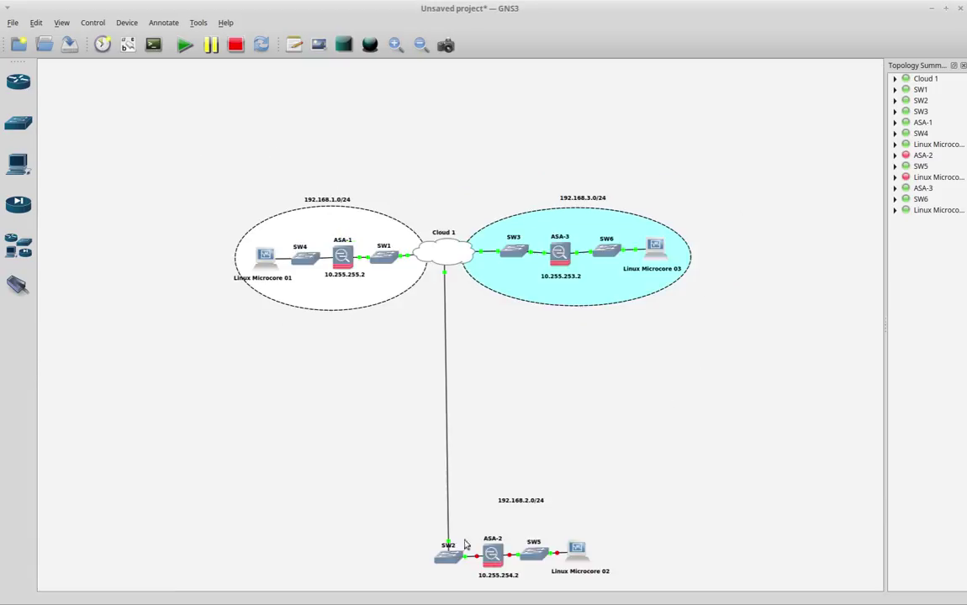
mouse_move(529, 562)
scroll(574, 365, up, 2)
right_click(371, 246)
click(400, 251)
click(337, 195)
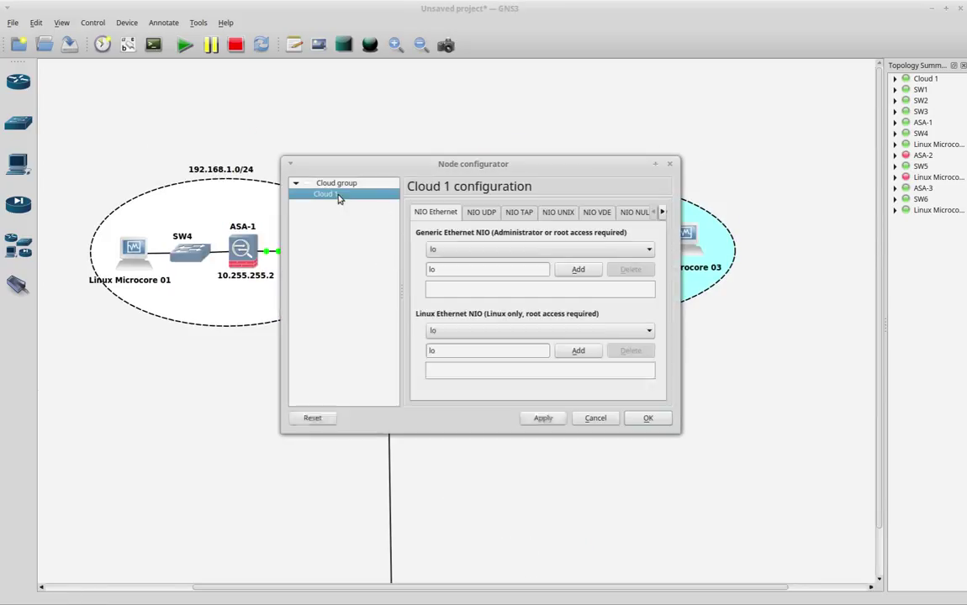
click(518, 213)
click(454, 265)
click(458, 277)
click(462, 288)
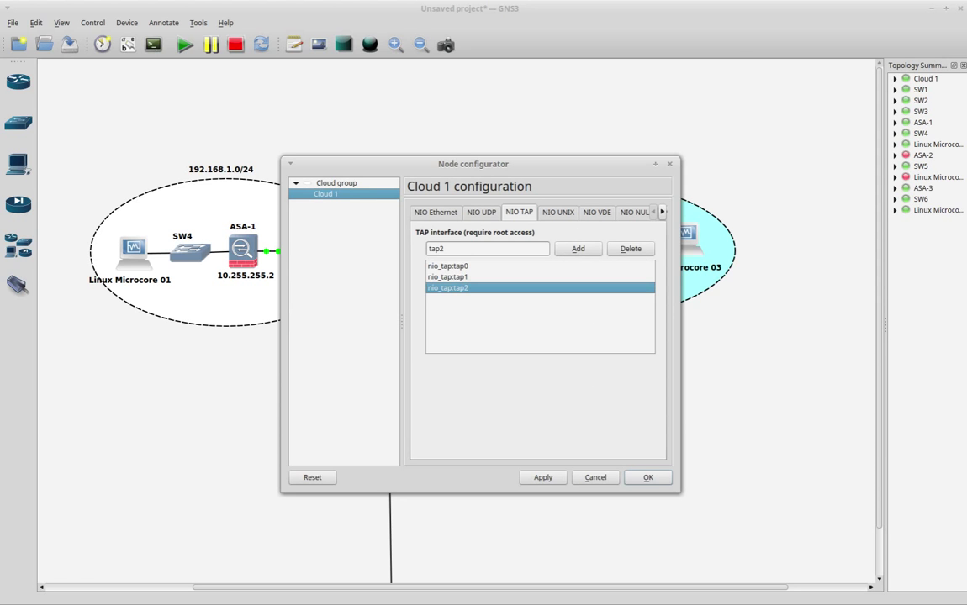
Switch to the terminal and examine the host's TAP interface addresses, ending on the ASA-1 console.
key(alt+Tab)
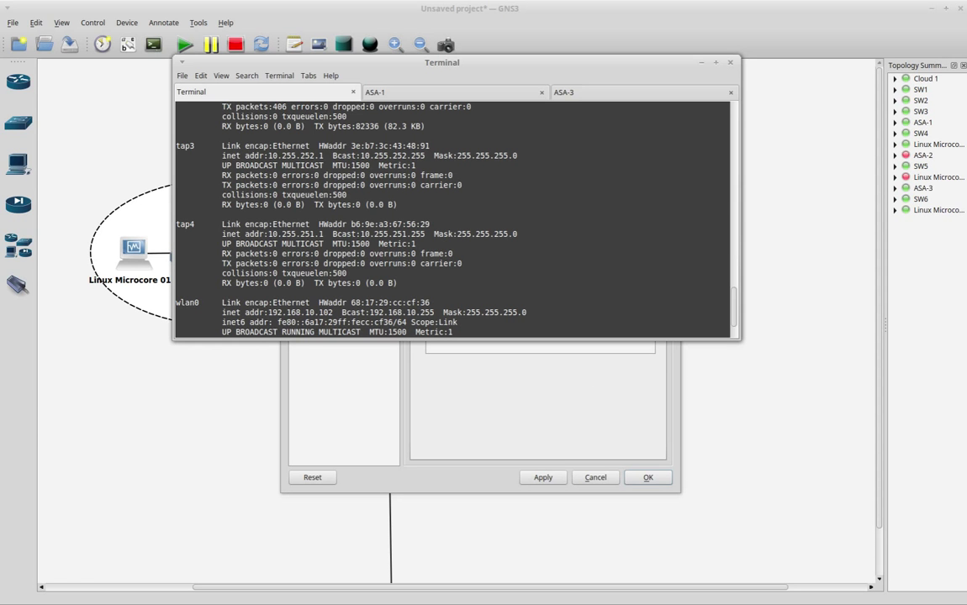
double_click(341, 65)
scroll(201, 240, up, 15)
scroll(200, 239, down, 6)
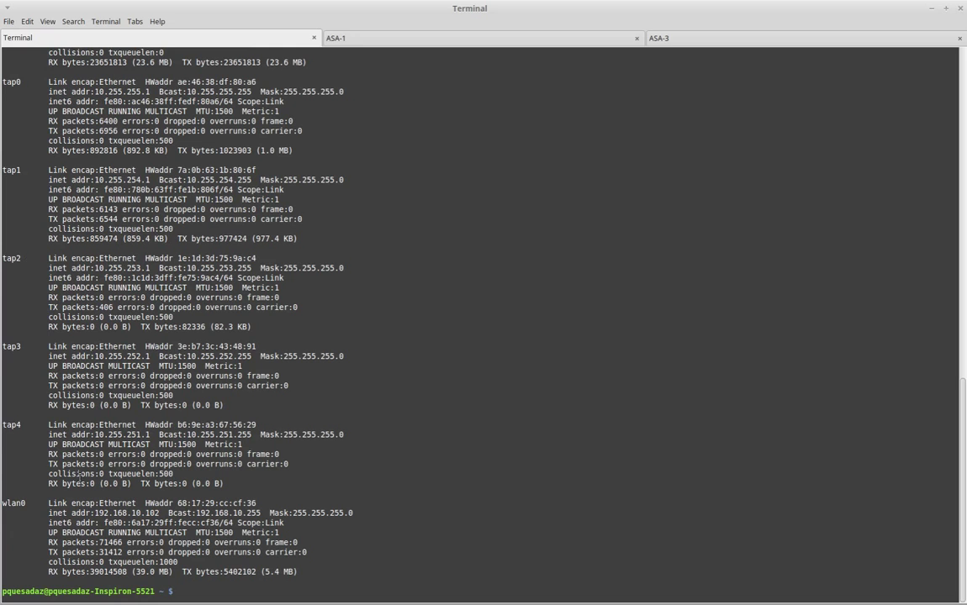
click(448, 42)
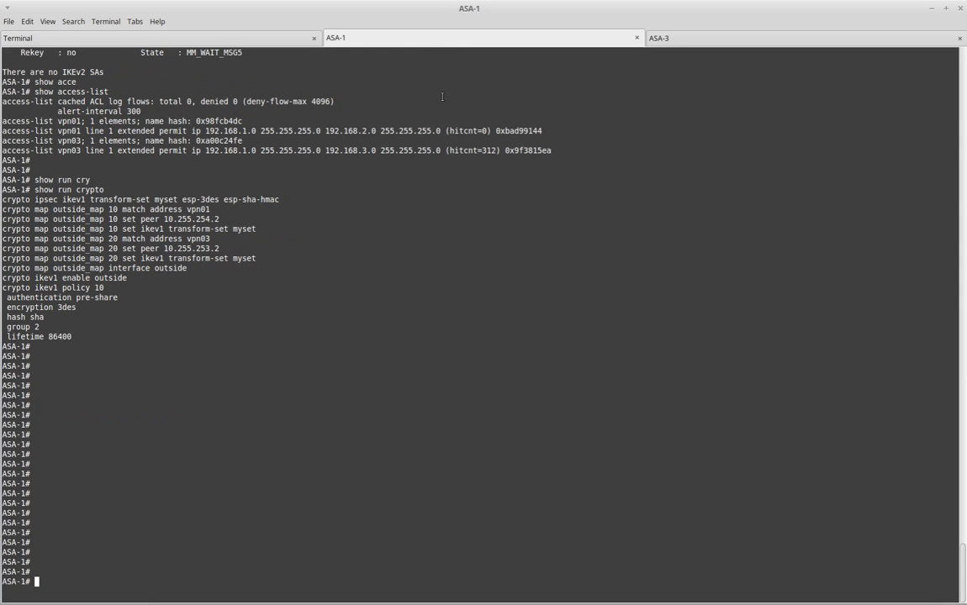
Restore and put away the terminal window, and close the Cloud 1 node configurator.
drag(476, 11, 477, 307)
click(636, 178)
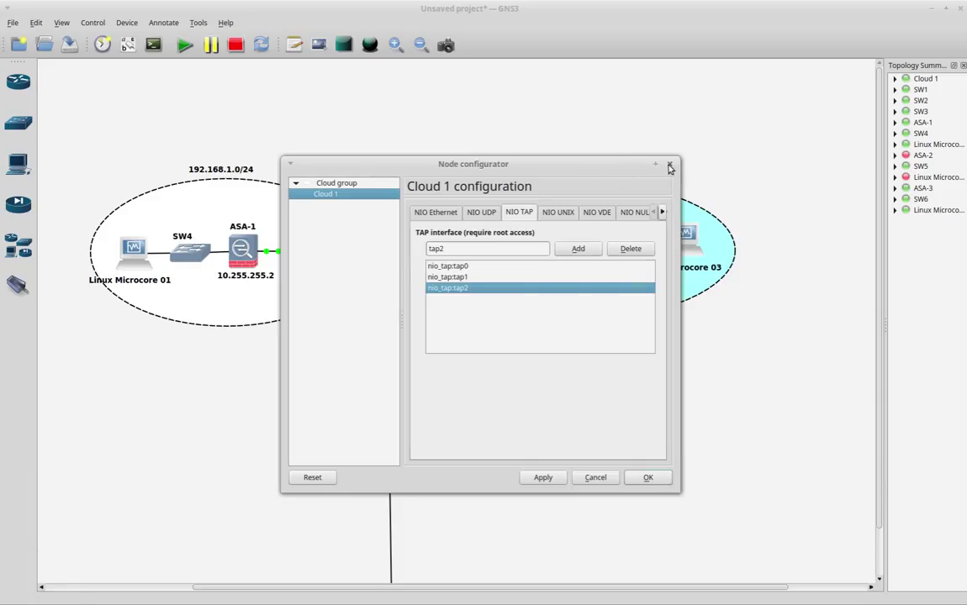
key(Return)
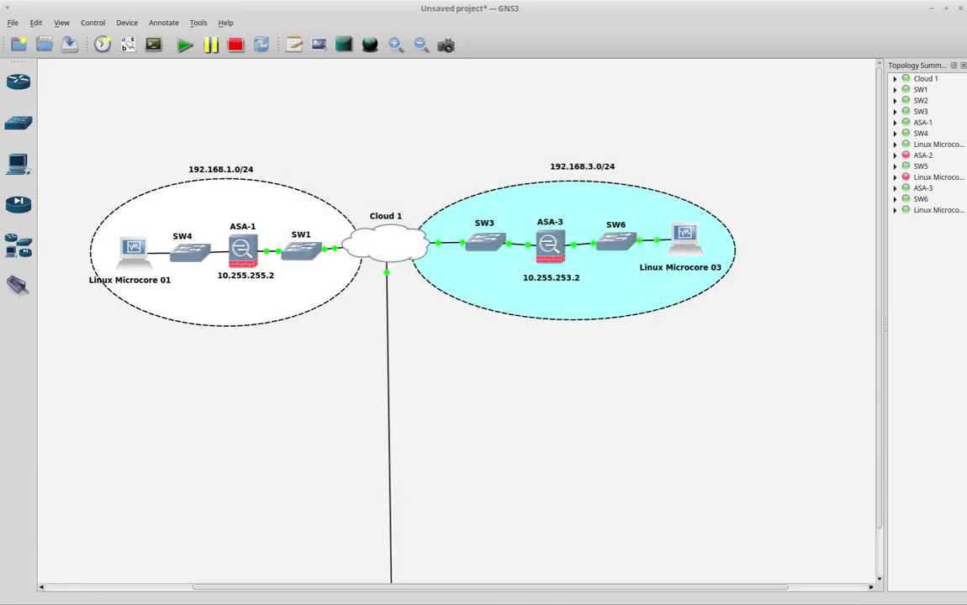
Bring up the Linux Microcore 03 and Linux Microcore 01 VirtualBox windows and examine their eth0 addresses.
key(alt+Tab)
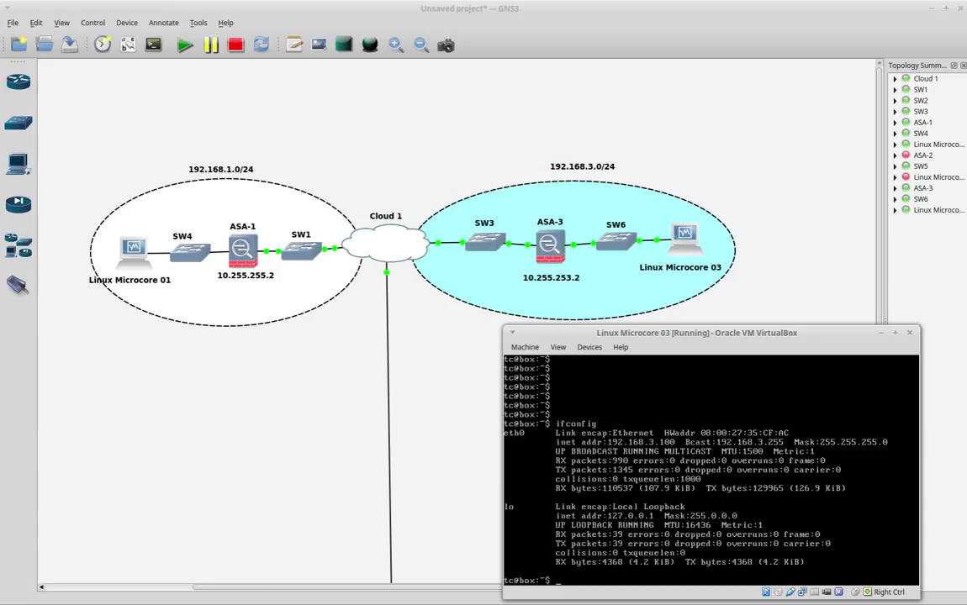
key(alt+Tab)
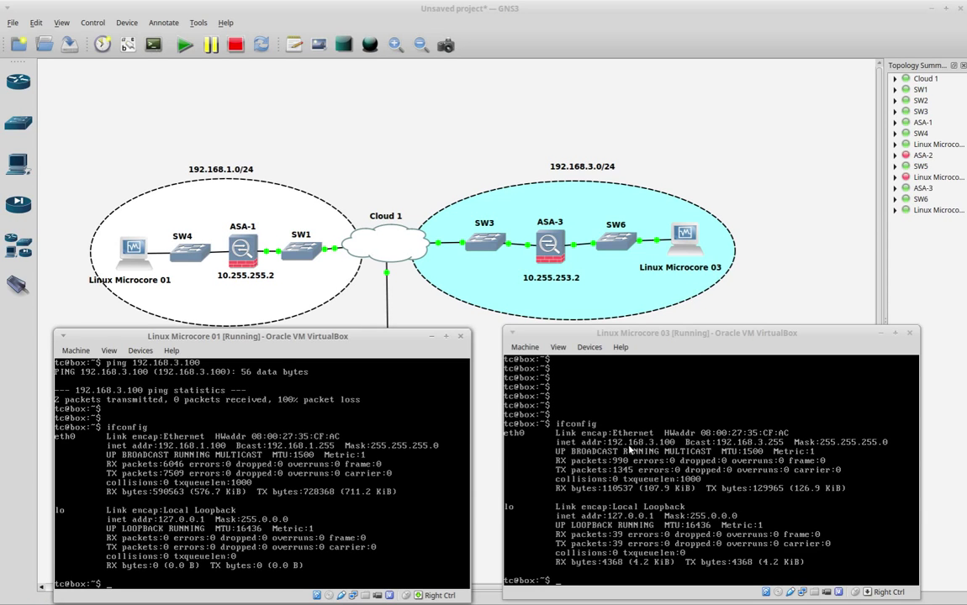
click(252, 471)
Switch to the ASA-1 console, uncover part of the topology behind it and run "show run crypto".
key(alt+Tab)
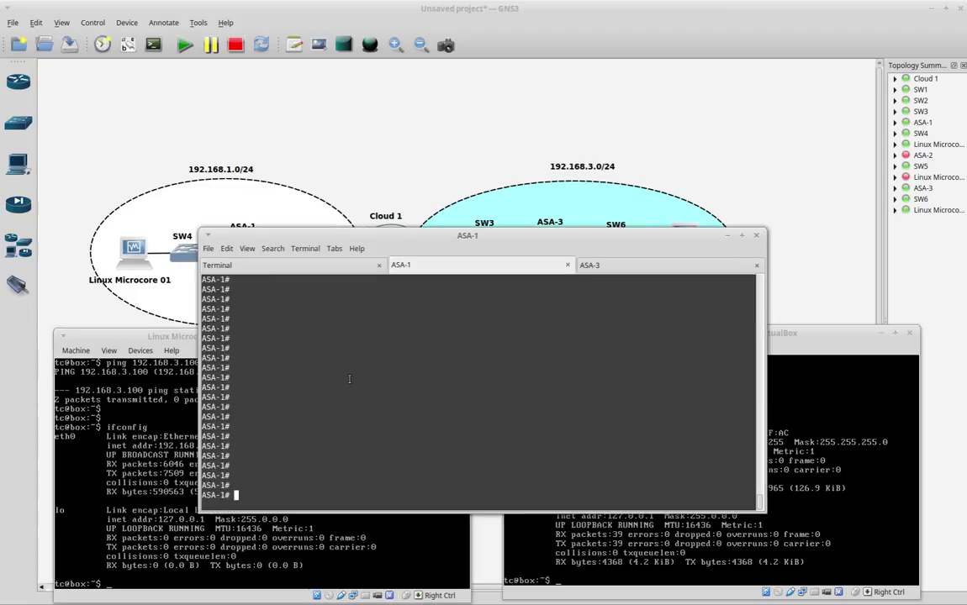
drag(353, 238, 353, 257)
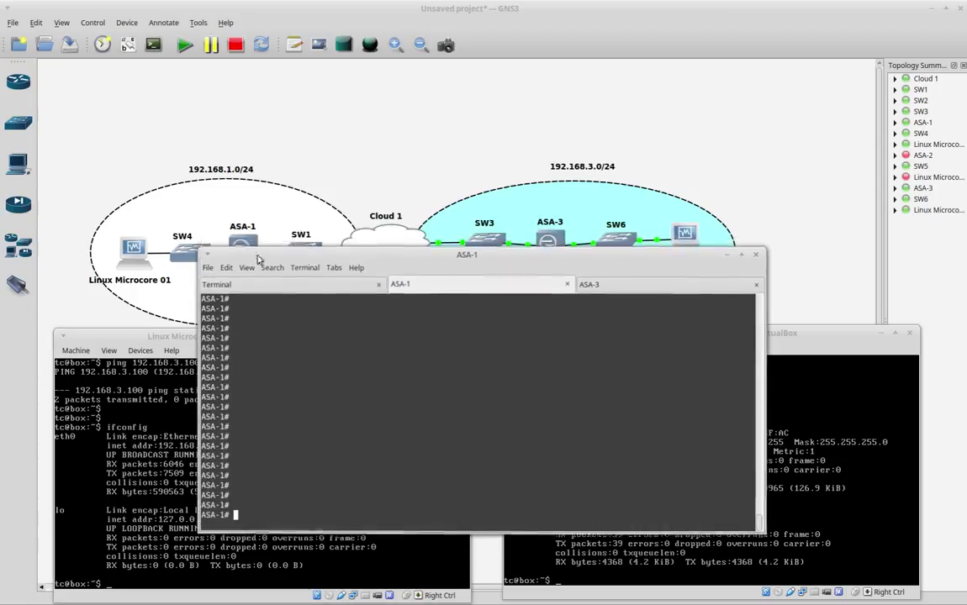
key(Return)
text(show run cry)
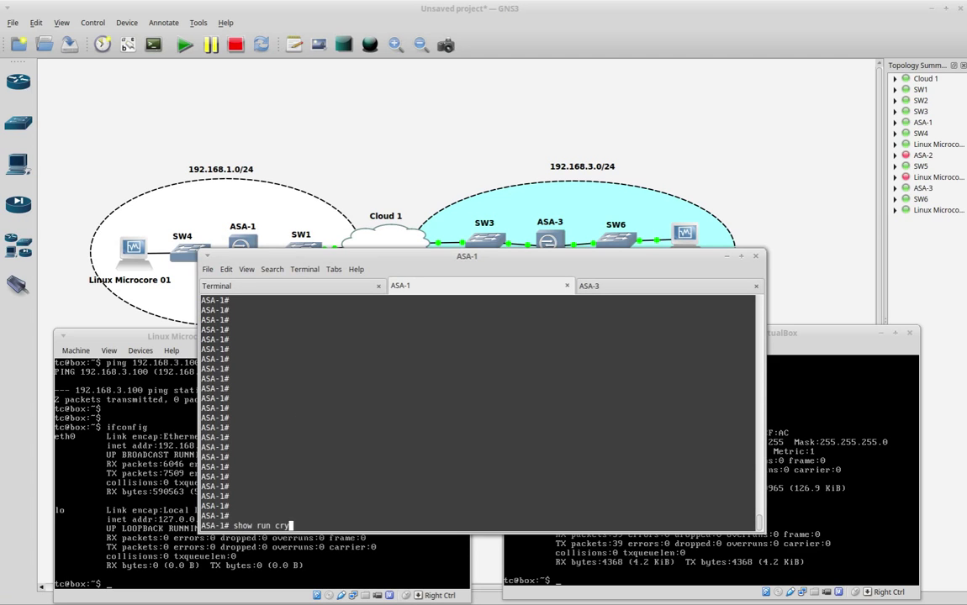
key(Tab)
key(Return)
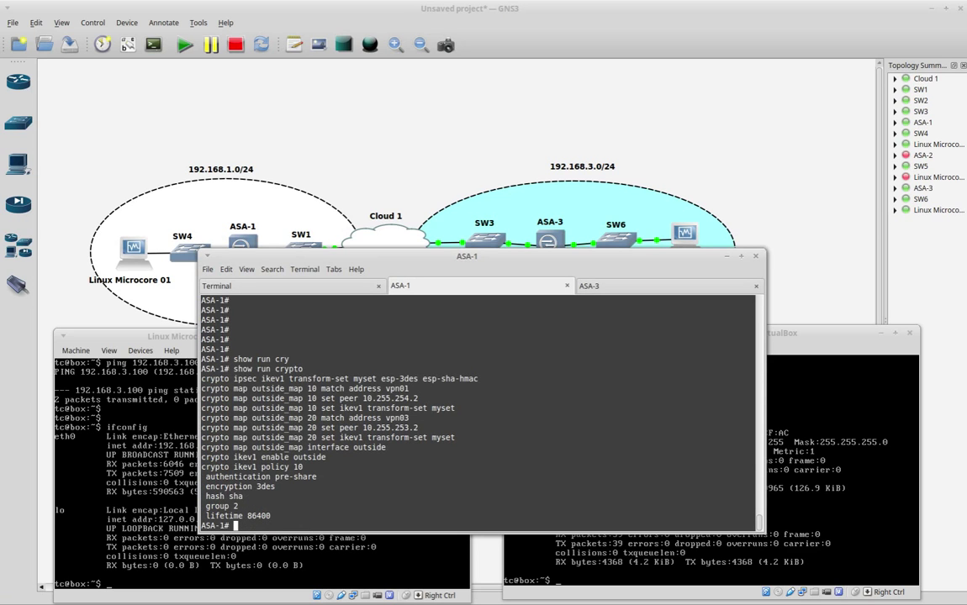
Display ASA-1's tunnel groups with "show run tunnel-group" and review them together with the crypto configuration.
text(show run tunn)
key(Tab)
key(Return)
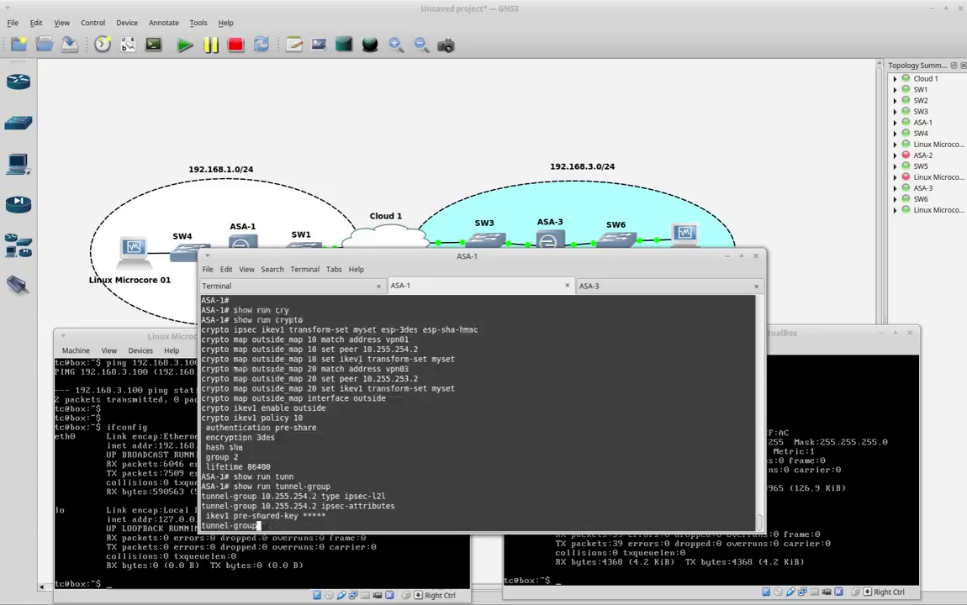
scroll(332, 430, up, 1)
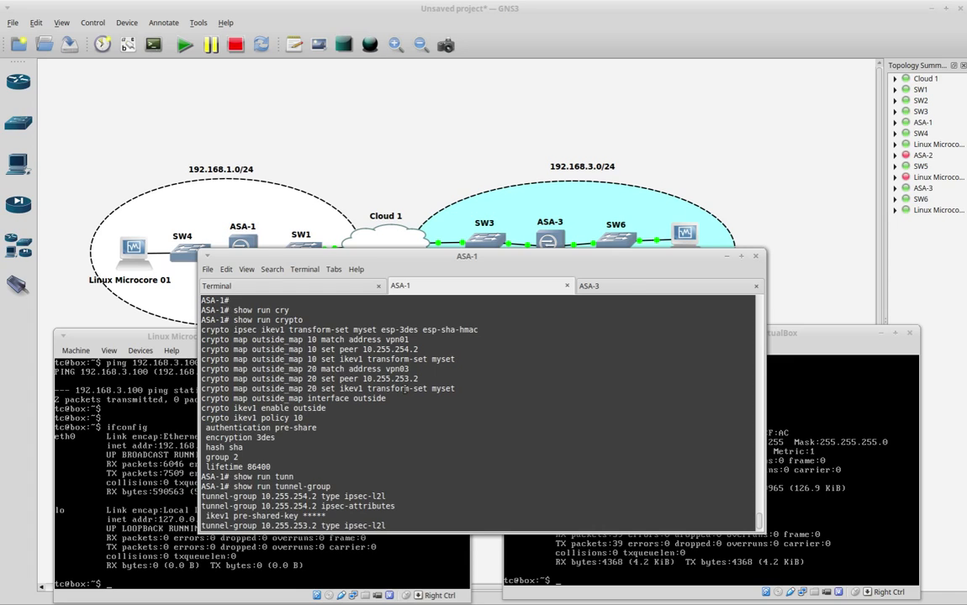
Maximise the ASA-3 console, compare it with ASA-1's console and enter global configuration mode on ASA-3.
click(627, 290)
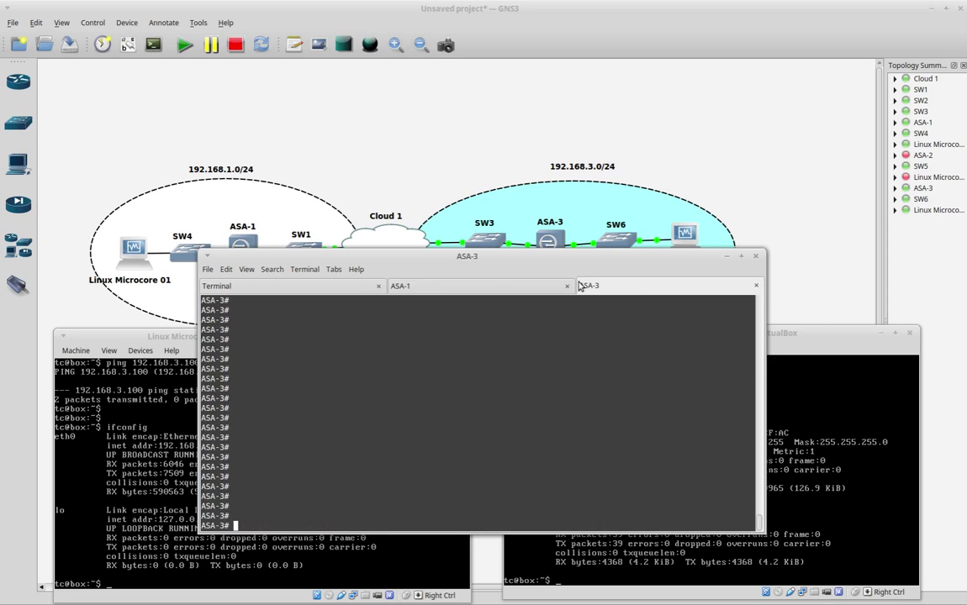
double_click(504, 257)
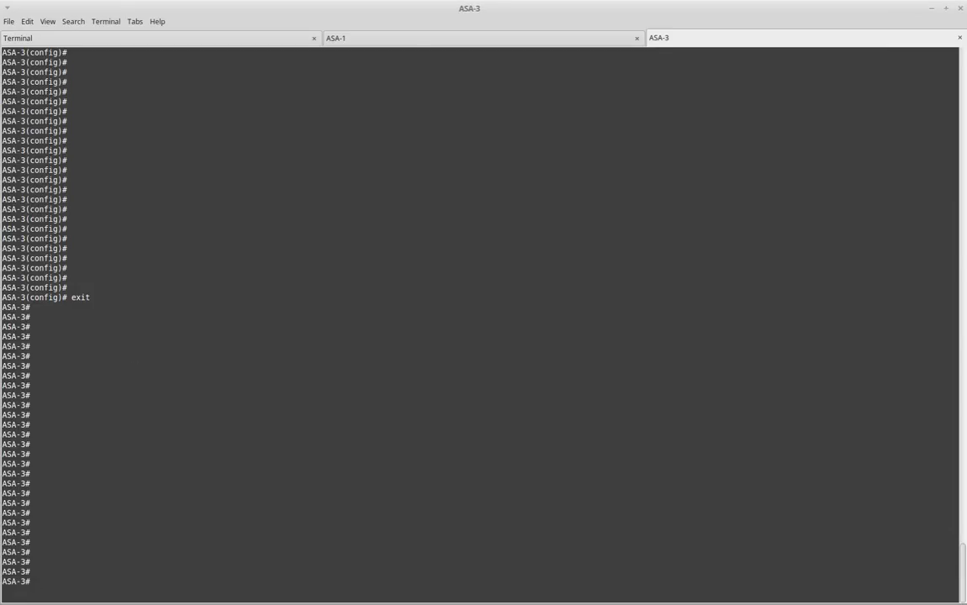
click(423, 47)
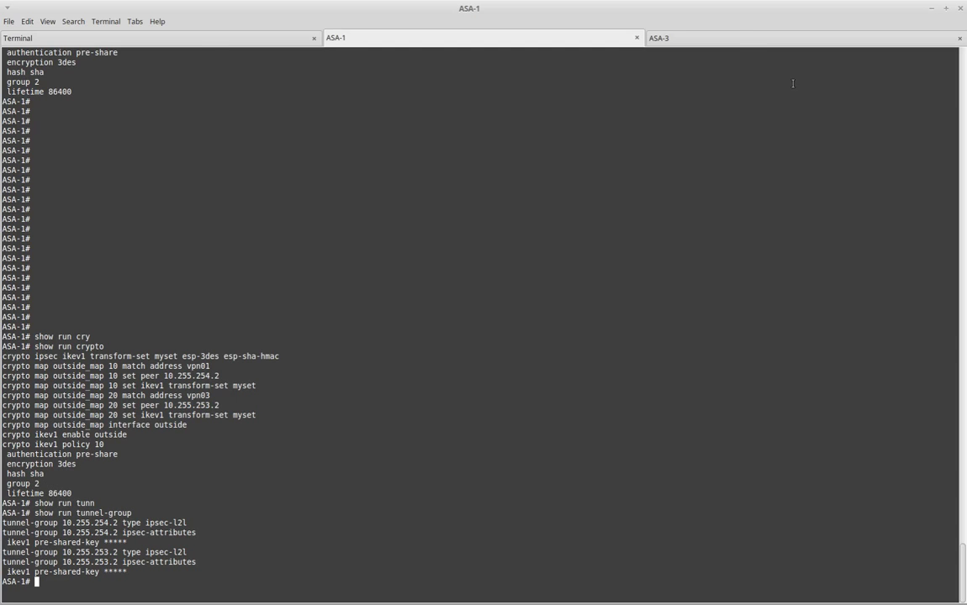
click(656, 37)
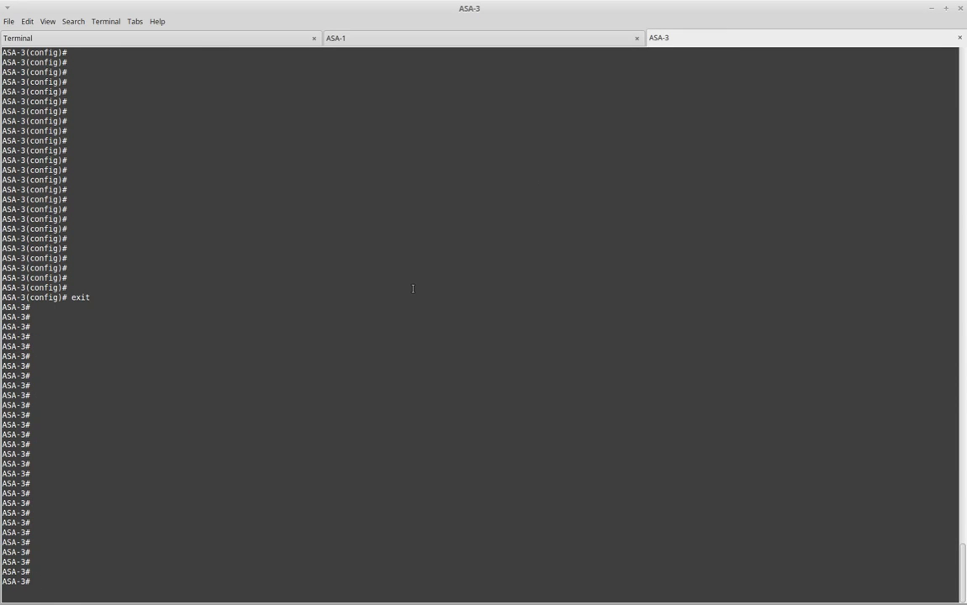
text(confi t)
key(Return)
text(cry)
key(Tab)
text(isa)
key(Tab)
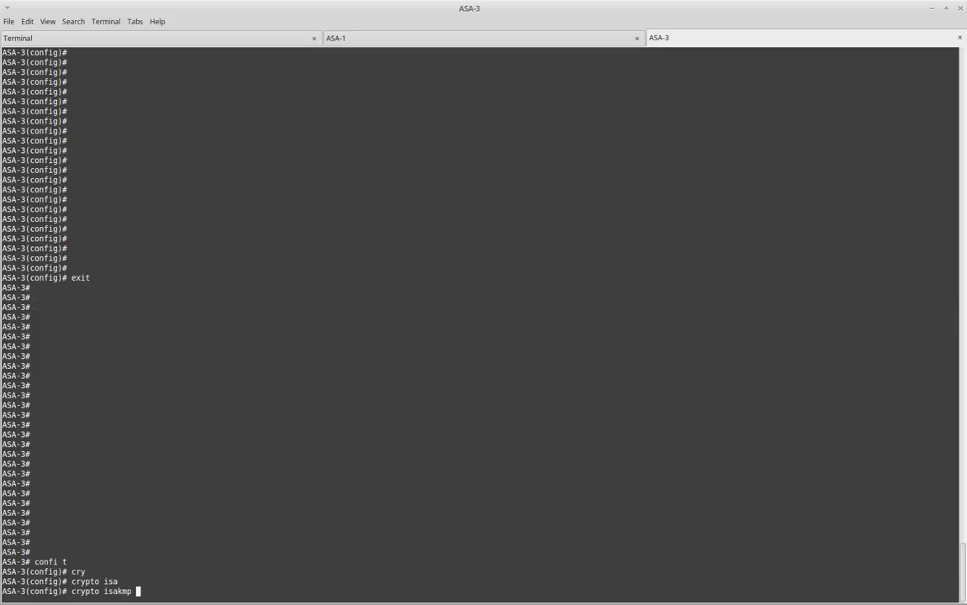
text(po)
key(Tab)
text(licy 10)
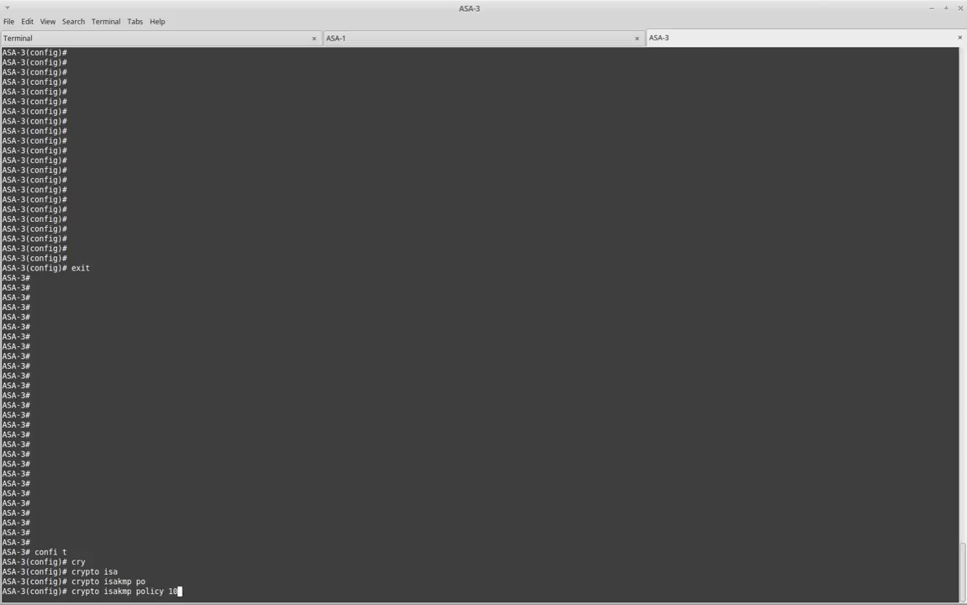
key(BackSpace)
key(BackSpace)
key(BackSpace)
key(BackSpace)
key(BackSpace)
key(BackSpace)
key(BackSpace)
key(BackSpace)
key(BackSpace)
key(BackSpace)
key(BackSpace)
key(BackSpace)
key(BackSpace)
key(BackSpace)
key(BackSpace)
key(BackSpace)
key(BackSpace)
key(BackSpace)
key(BackSpace)
key(BackSpace)
Run "show run crypto" on ASA-3 to check for existing crypto configuration.
text(show run cry)
key(Tab)
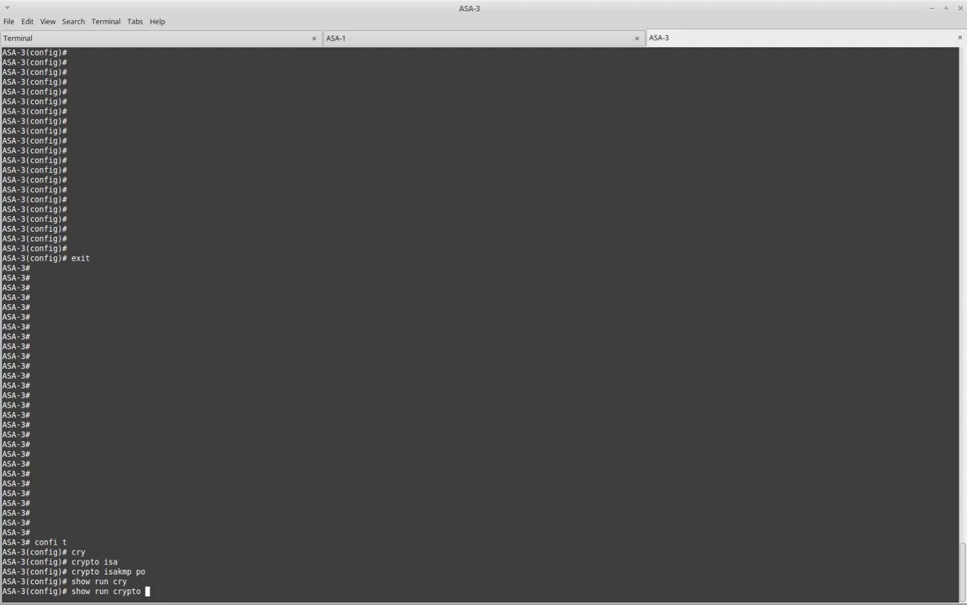
key(Return)
key(Return)
key(Return)
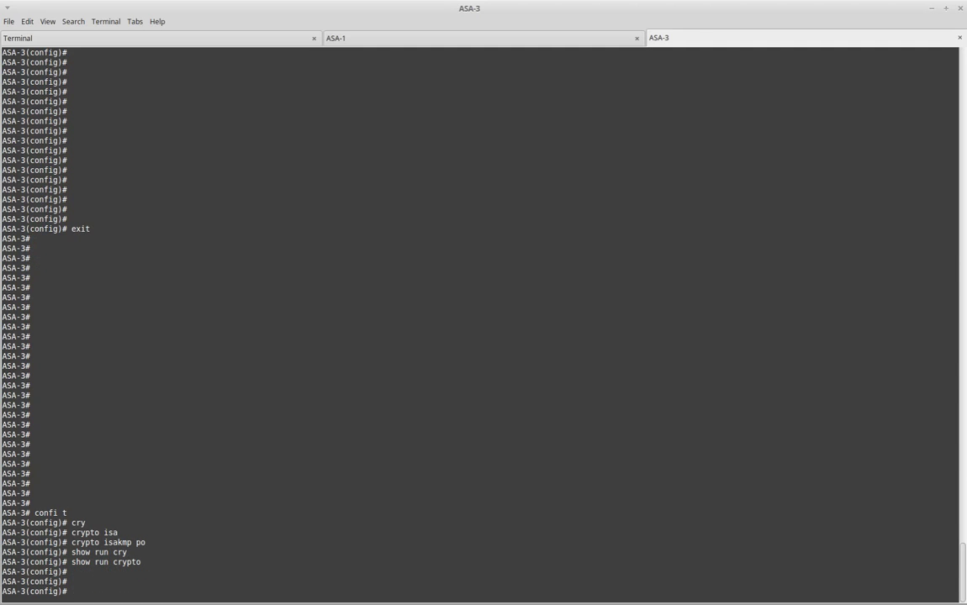
Create ISAKMP policy 10 on ASA-3 with "crypto isakmp policy 10".
text(cryk)
key(Tab)
key(BackSpace)
text(pt)
key(Tab)
text(isa)
key(Tab)
text(po)
key(Tab)
text(licy 10)
key(Return)
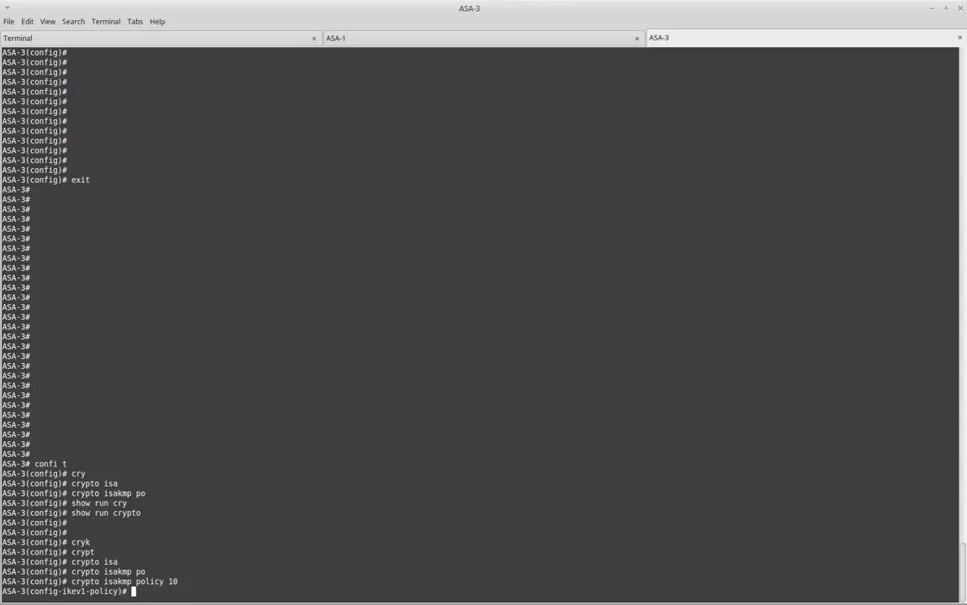
Set the authentication method of ISAKMP policy 10 to pre-share.
text(authe)
key(Tab)
text(pre)
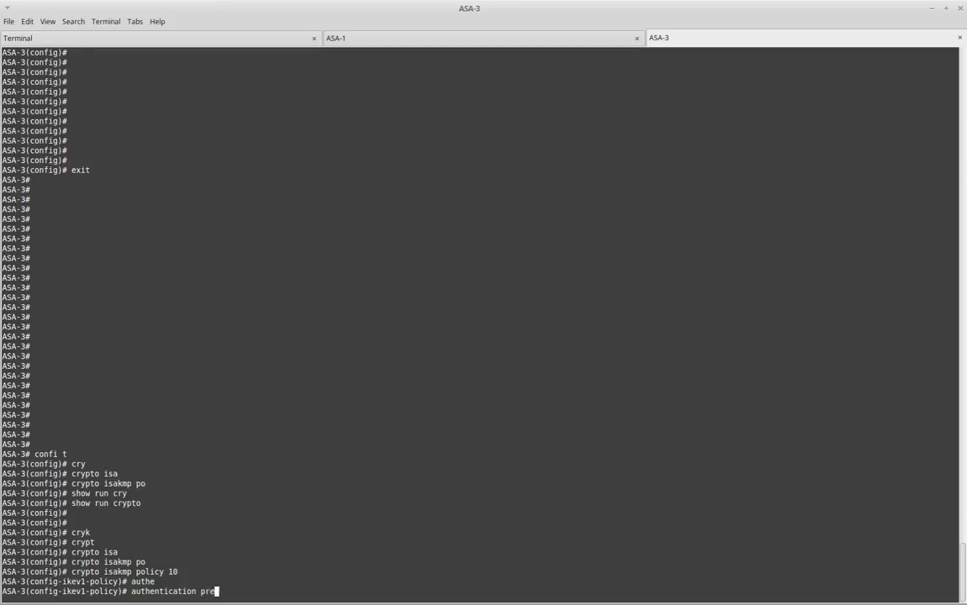
key(Tab)
key(Return)
Set the encryption of ISAKMP policy 10 to 3des.
text(enc)
key(Tab)
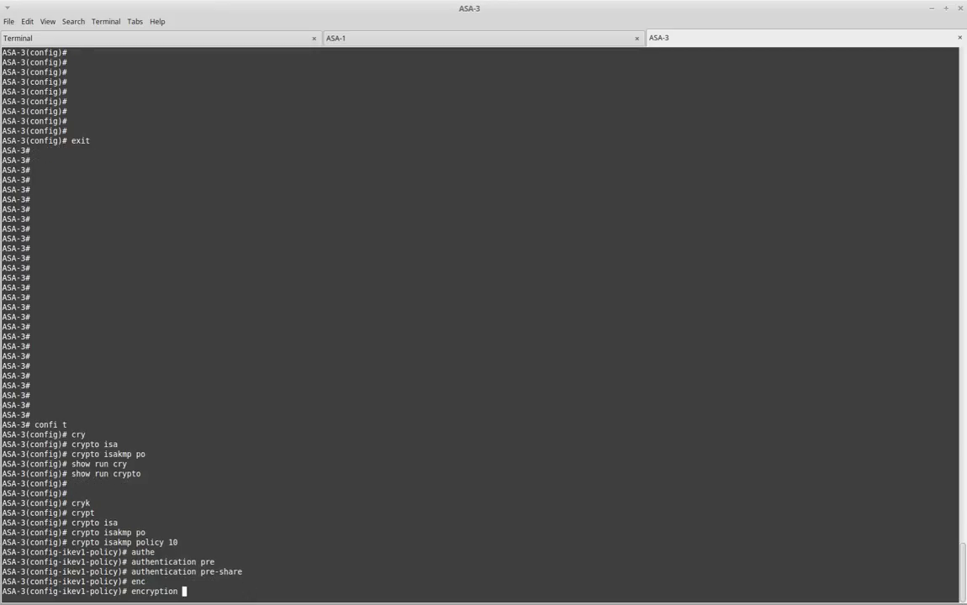
text(3de)
key(Tab)
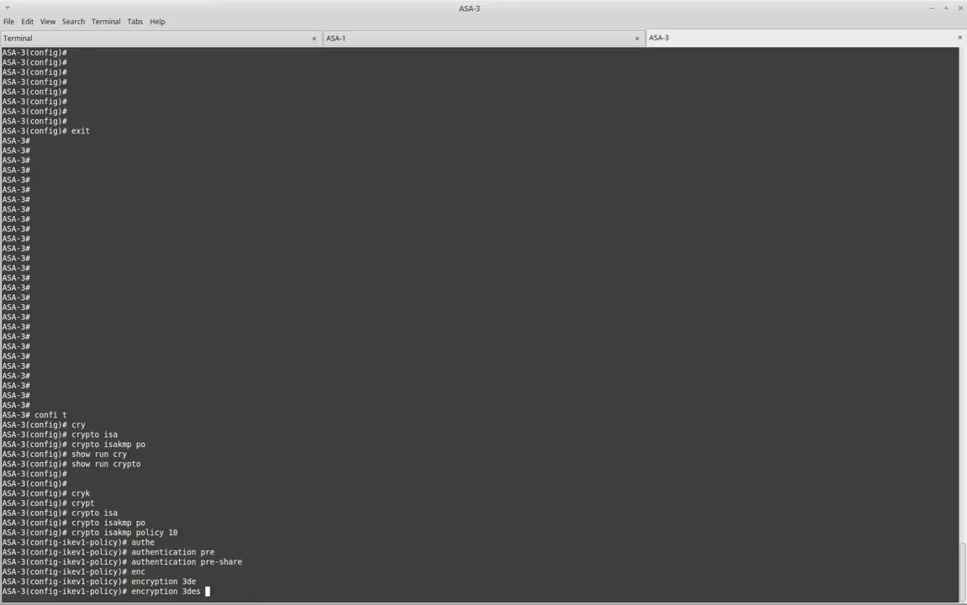
key(Return)
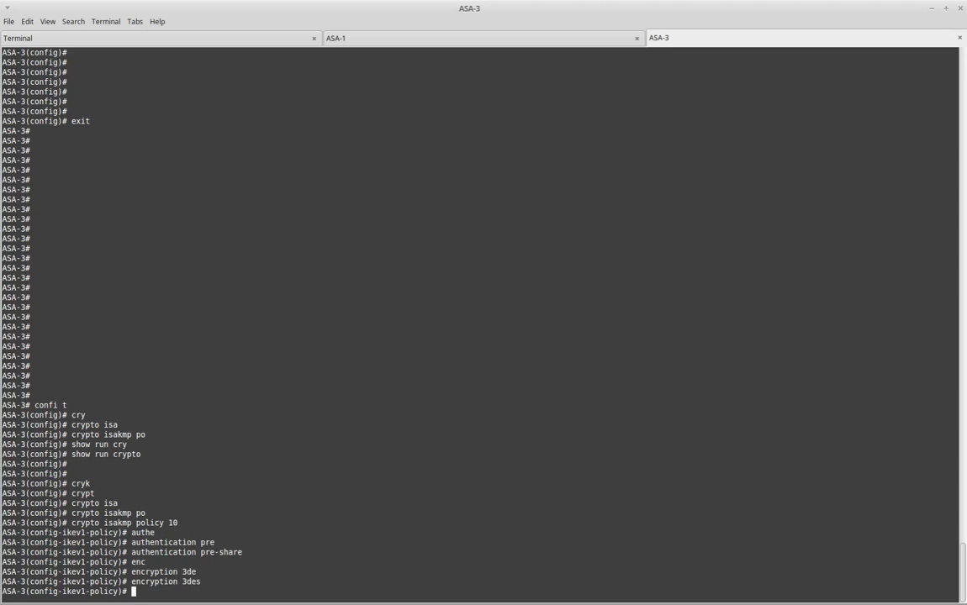
Set the hash of ISAKMP policy 10 to sha and its Diffie-Hellman group to 2.
text(ha)
key(Tab)
text(sha)
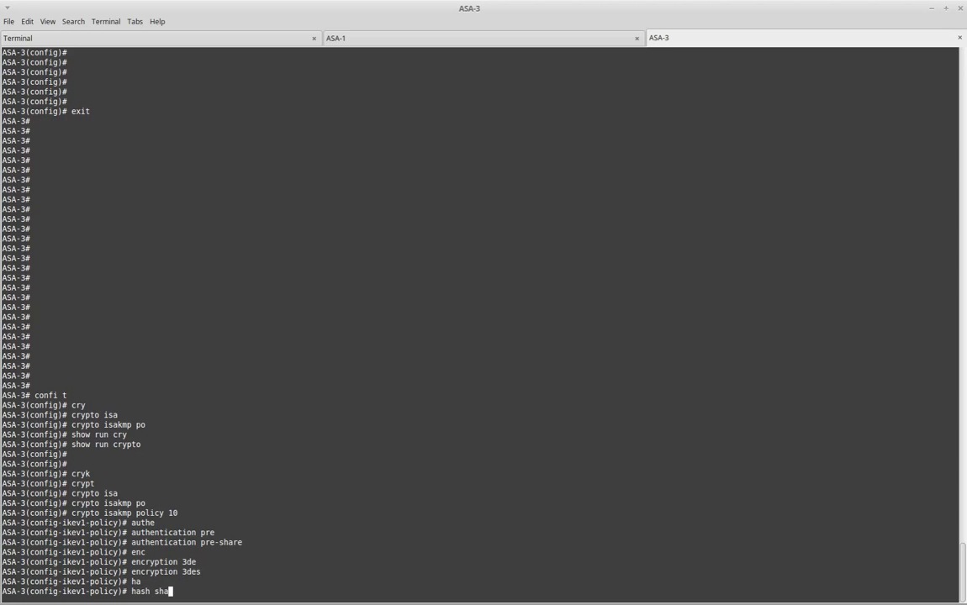
key(Return)
text(gro)
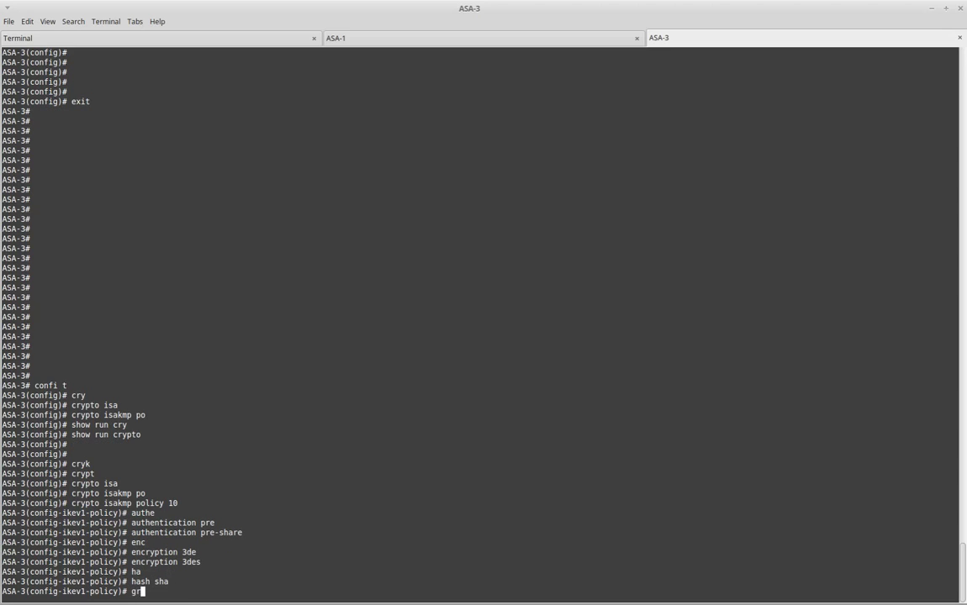
key(Tab)
text(2)
key(Return)
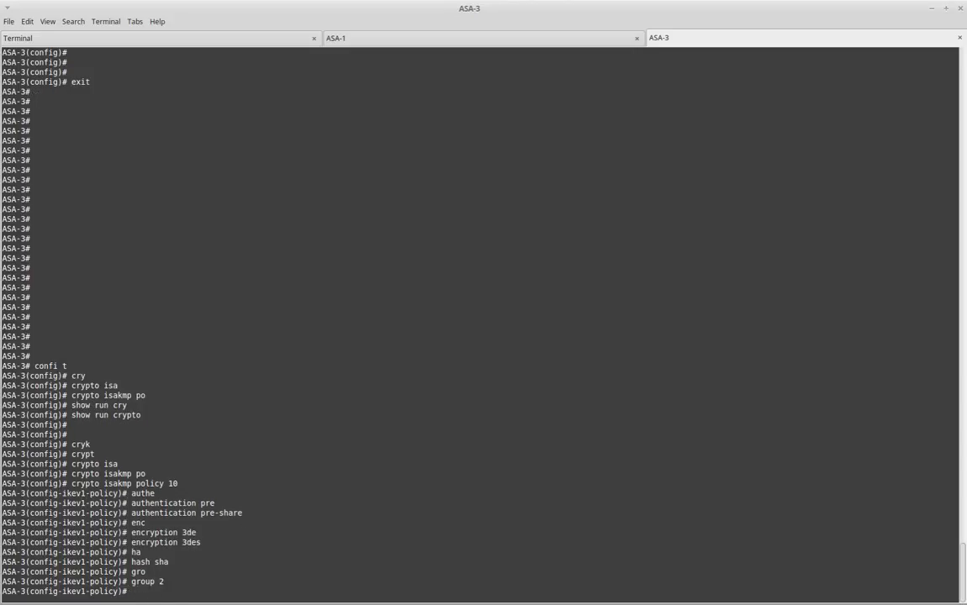
Set the lifetime of ISAKMP policy 10 to 86400 and exit the policy configuration mode.
text(life)
key(Tab)
text(86)
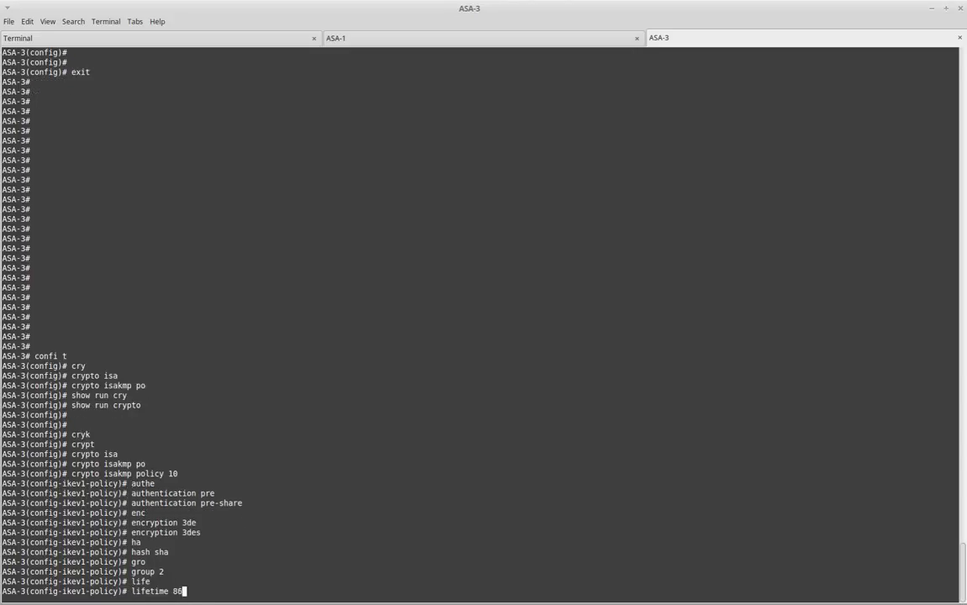
text(400)
key(Return)
key(Return)
text(exit)
key(Return)
key(Return)
key(Return)
Display ASA-3's IKEv1 running configuration with "show run crypto ikev1".
text(show run cry)
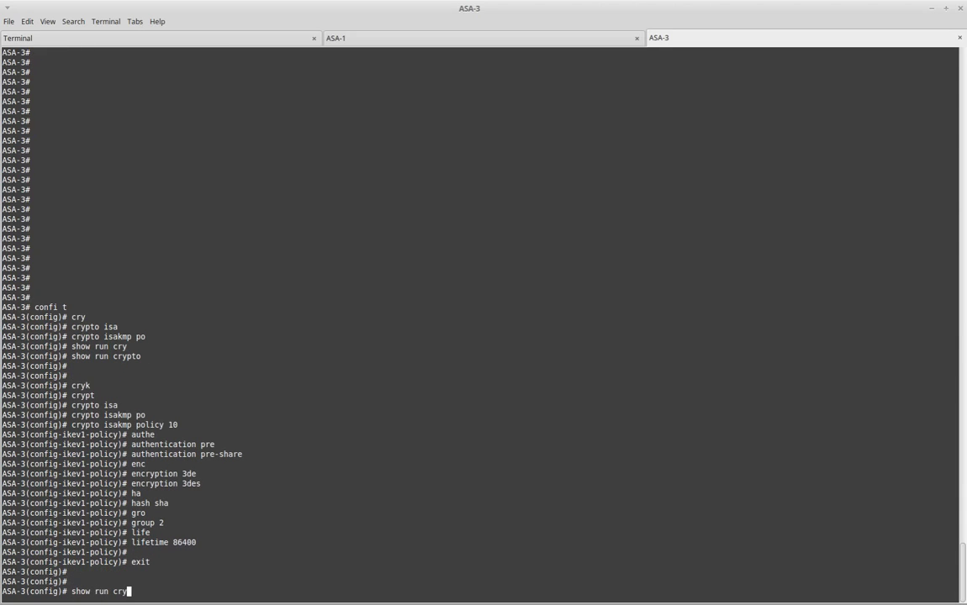
key(Tab)
text(ik)
text(1)
key(Return)
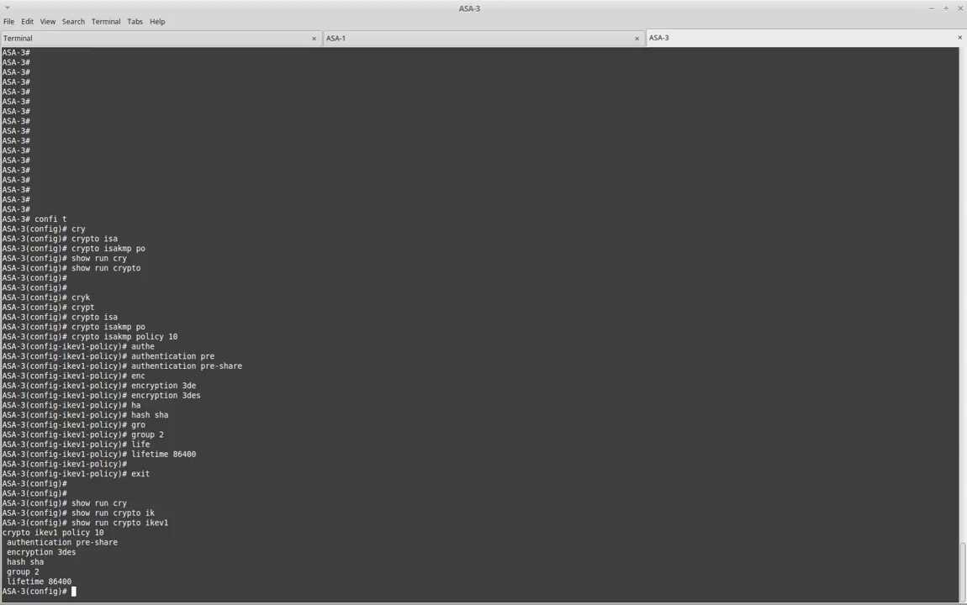
Enable IKEv1 on ASA-3's outside interface with "crypto ikev1 enable outside".
text(cry)
key(Tab)
text(ik)
key(Tab)
text(1)
key(Tab)
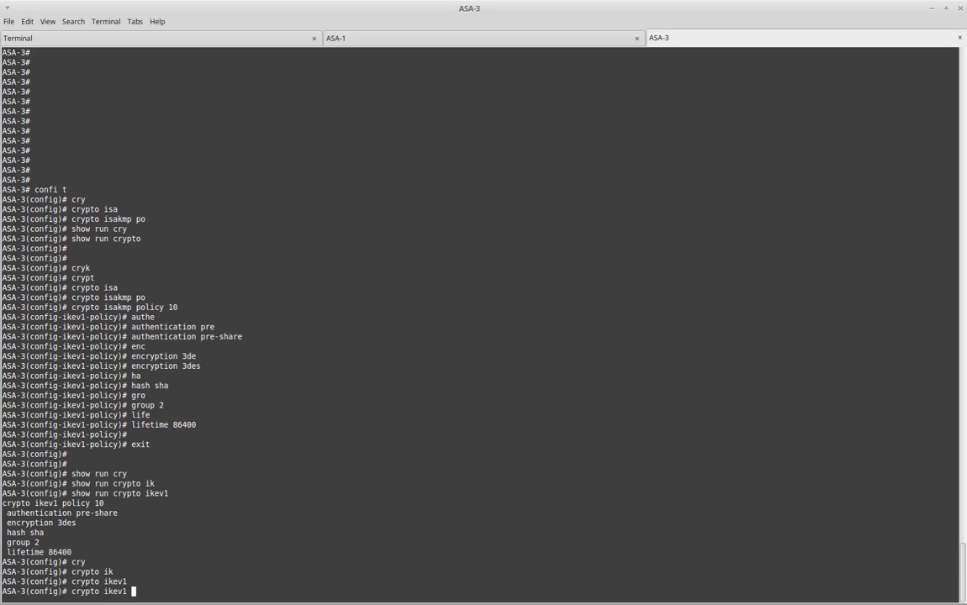
text(ena)
key(Tab)
text(outside)
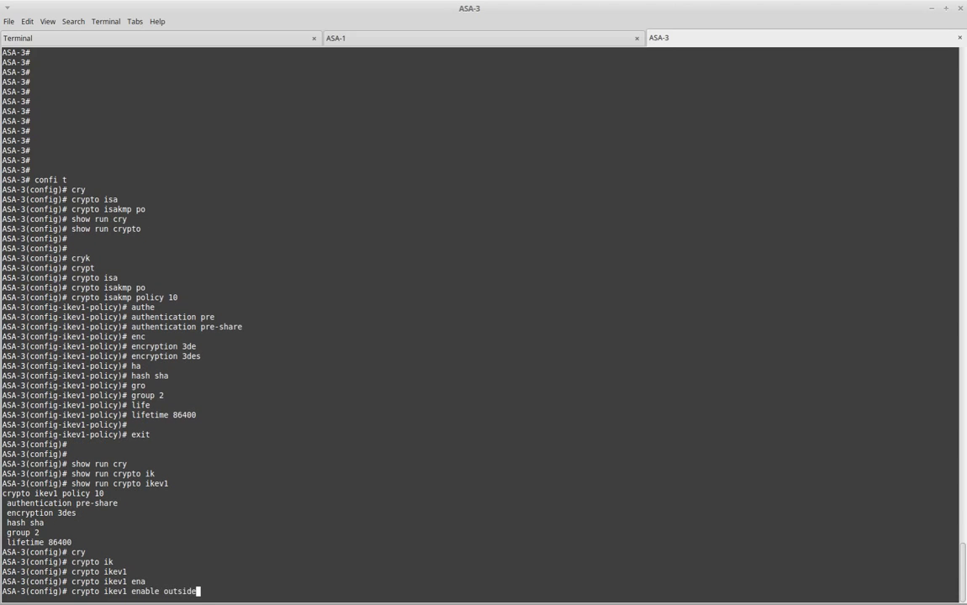
key(Return)
key(Return)
Display ASA-3's interface names and security levels with "show nameif".
text(show nam)
key(Tab)
text(eif)
key(Tab)
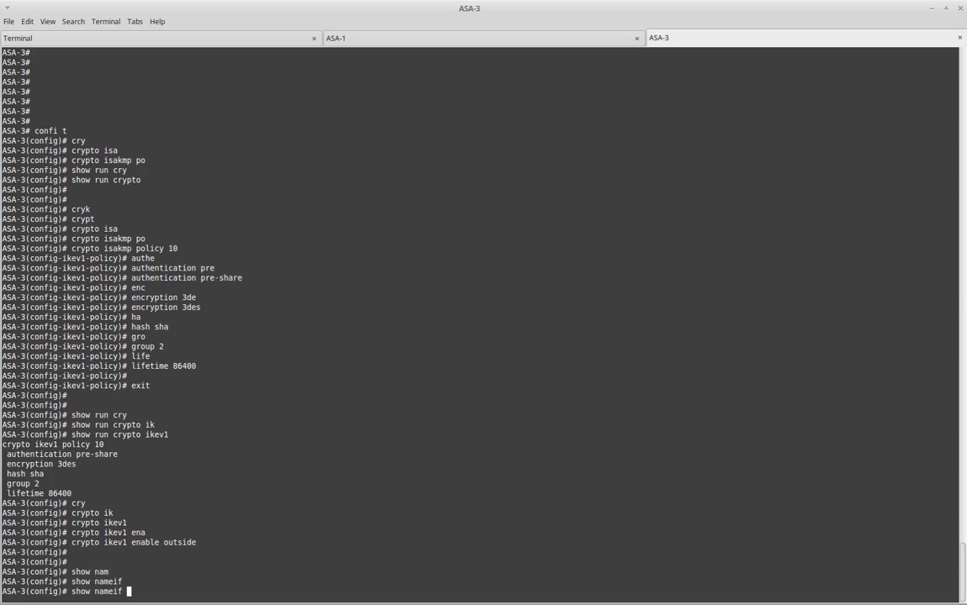
key(Return)
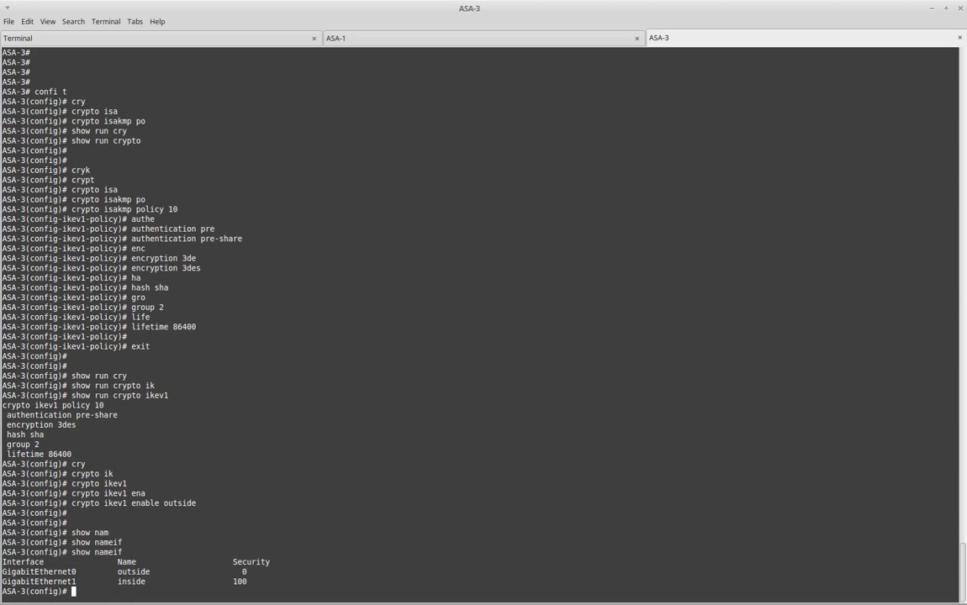
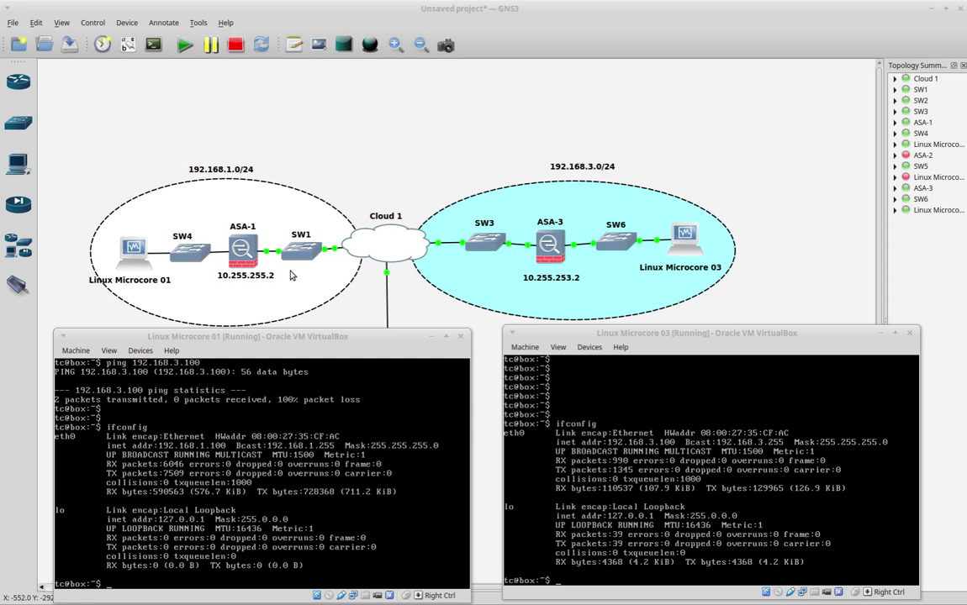
Return to the ASA-3 terminal and check for existing access lists with "show access-list".
key(alt+Tab)
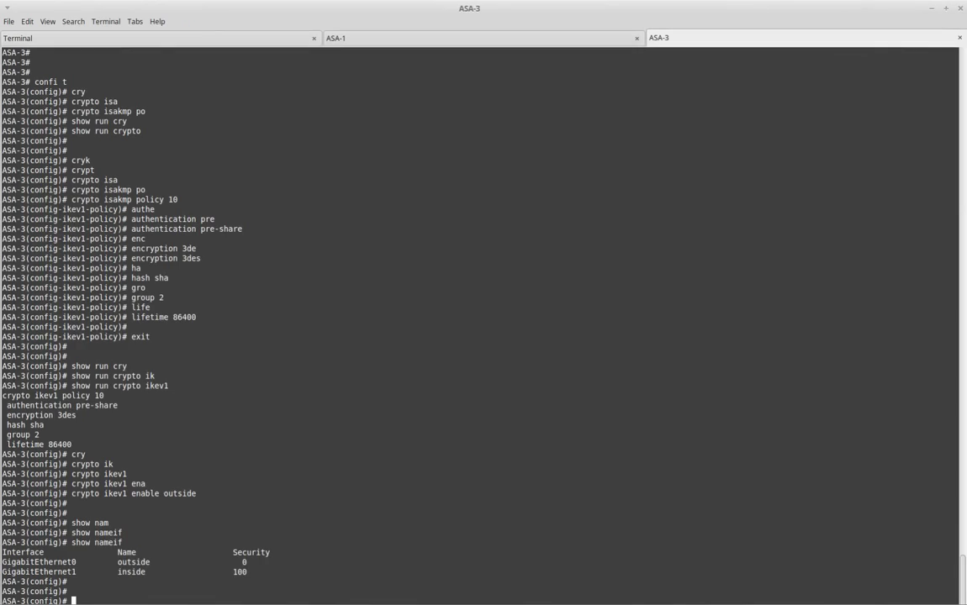
key(Return)
key(Return)
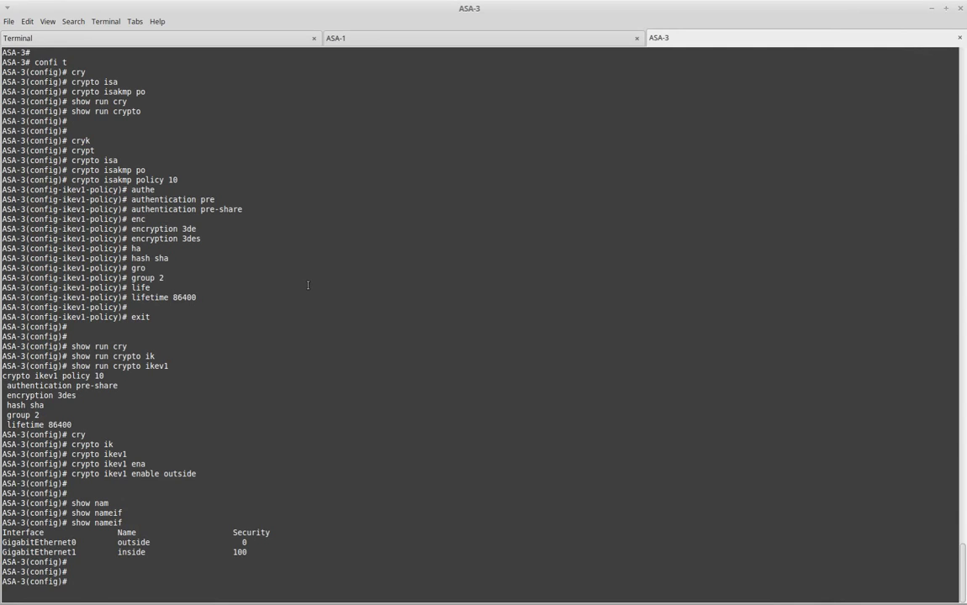
key(Return)
text(show acce)
key(Tab)
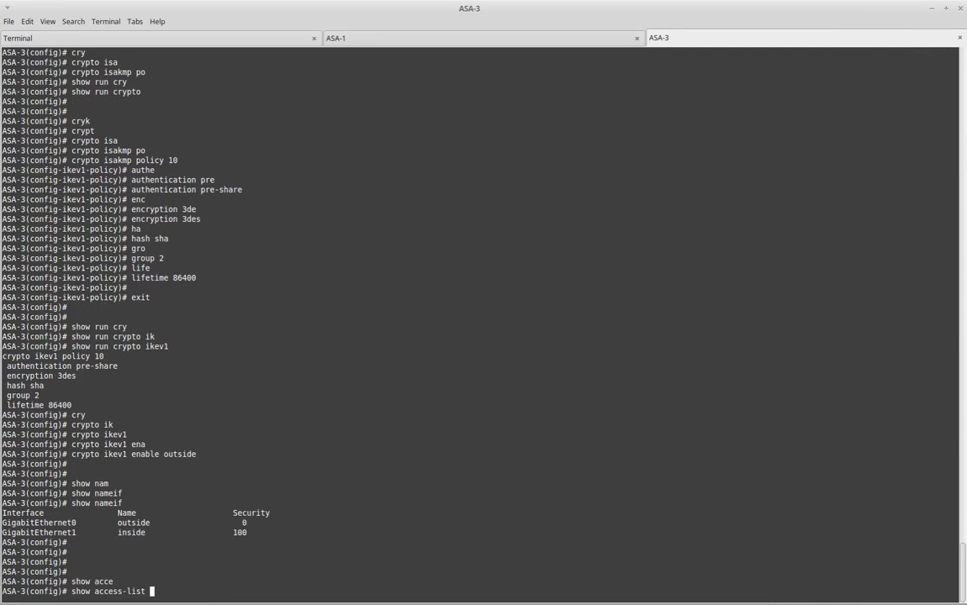
key(Return)
key(Return)
key(Return)
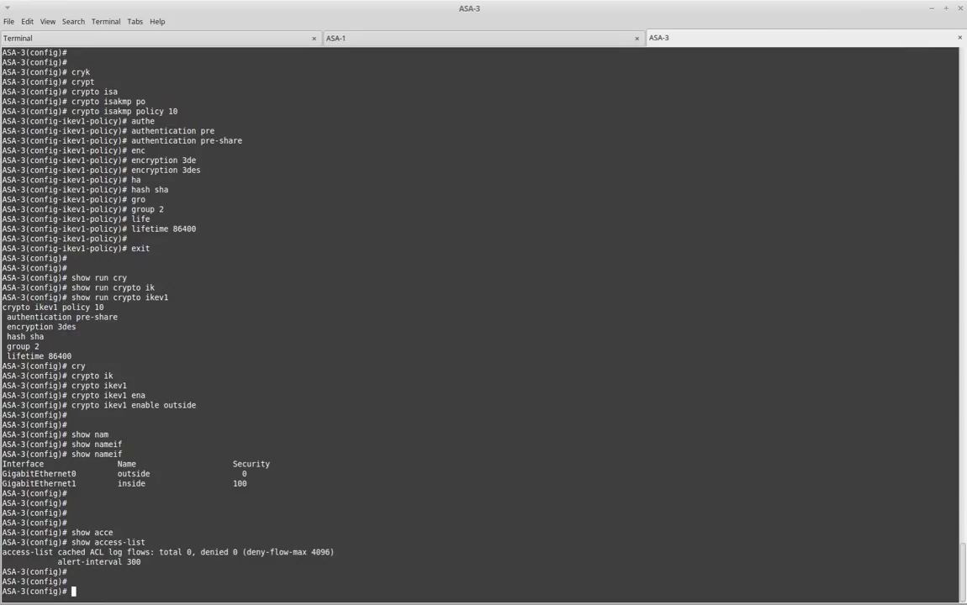
Create extended access list vpn01 permitting IP from 192.168.3.0 255.255.255.0 to 192.168.1.0 255.255.255.0.
text(acce)
key(Tab)
text(li)
key(Tab)
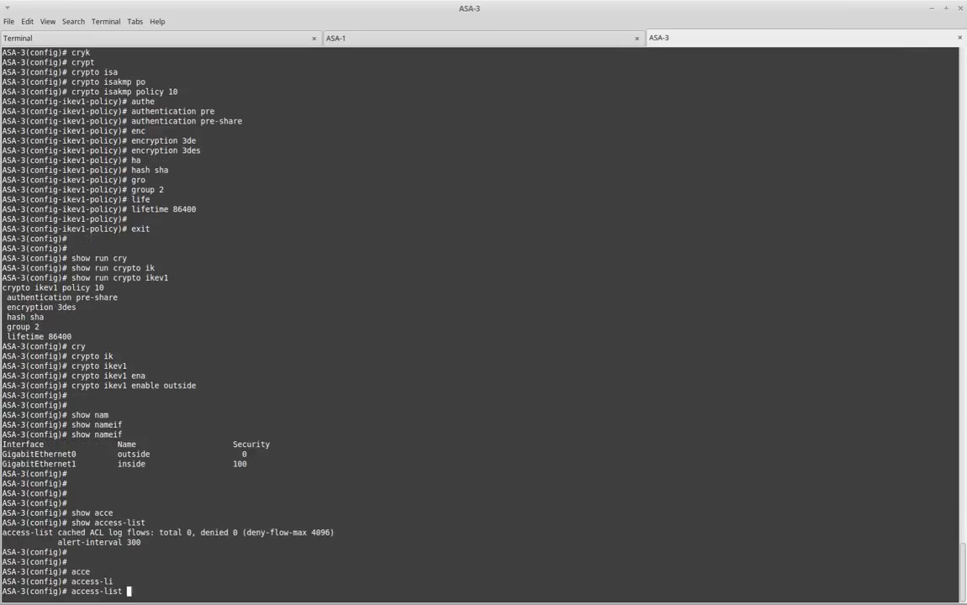
text(vpn01 ex)
key(Tab)
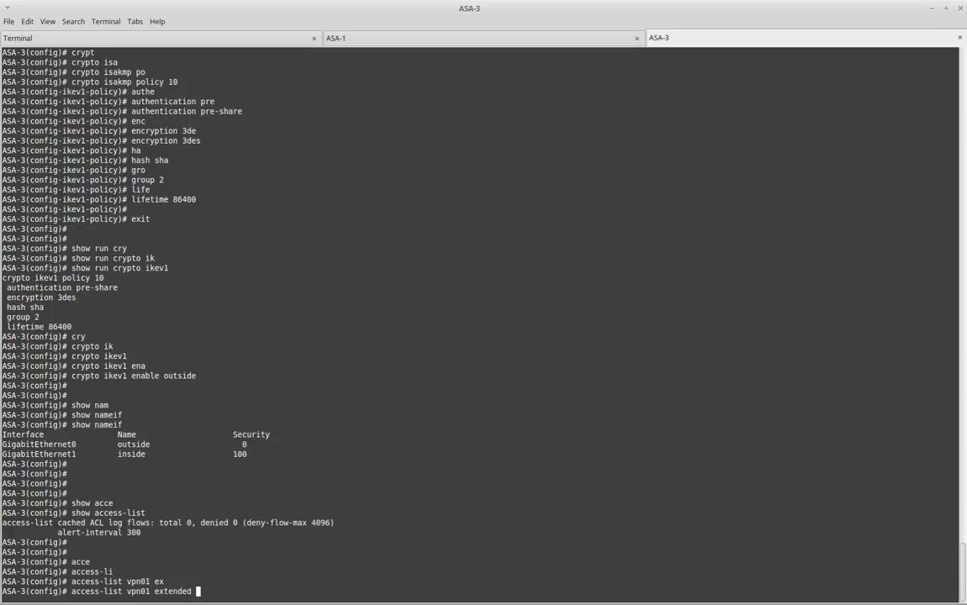
text(pe)
key(Tab)
text(ip)
key(Tab)
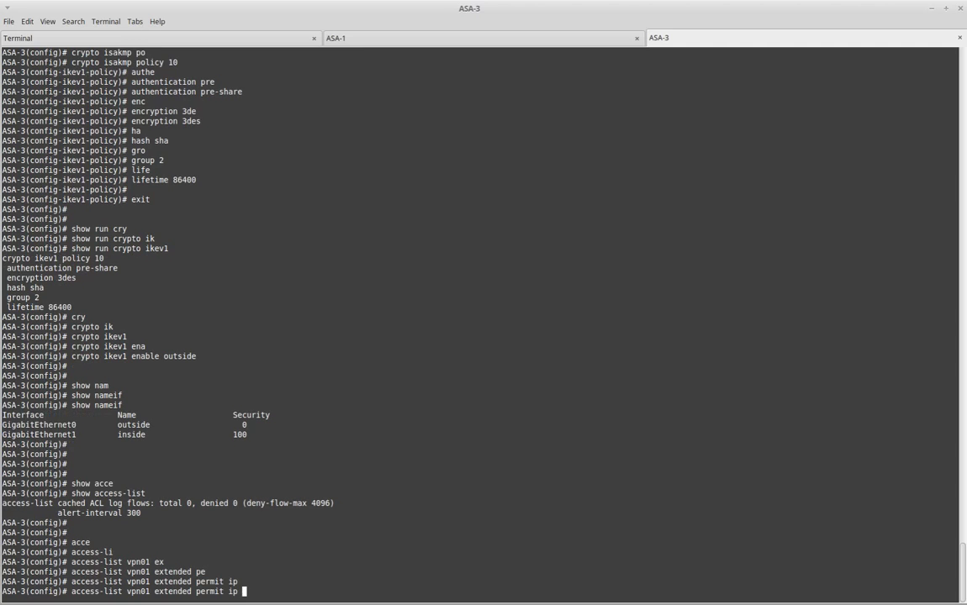
text(192.168.3.0 25.5.255.255.0 )
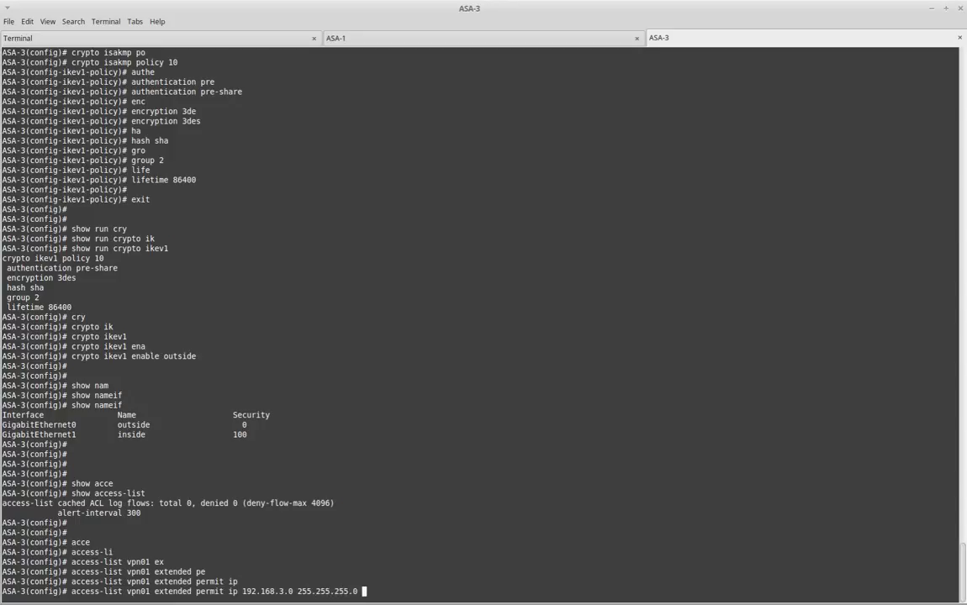
text(192.168.1.0)
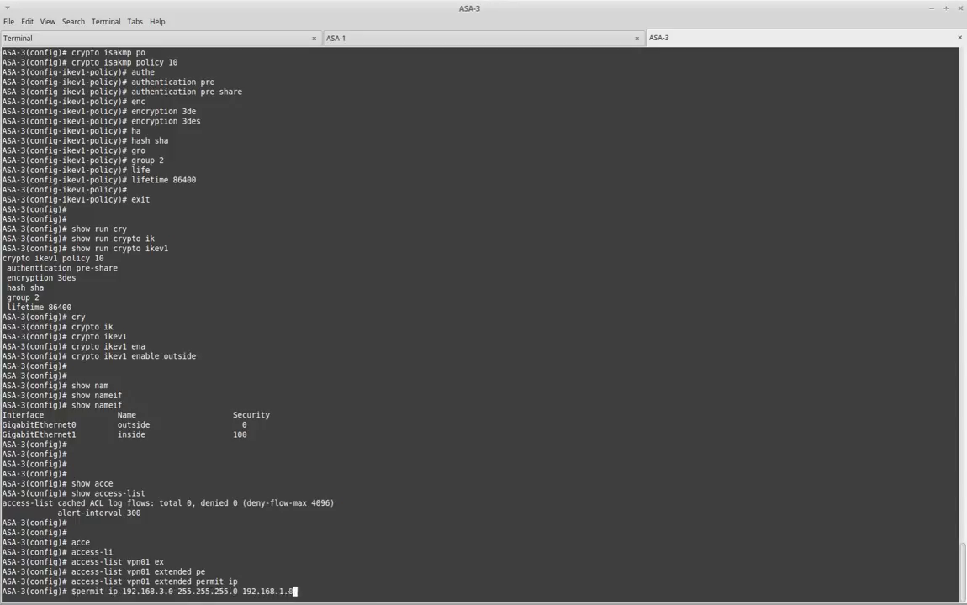
text( 255.255.255.0)
key(Return)
key(Return)
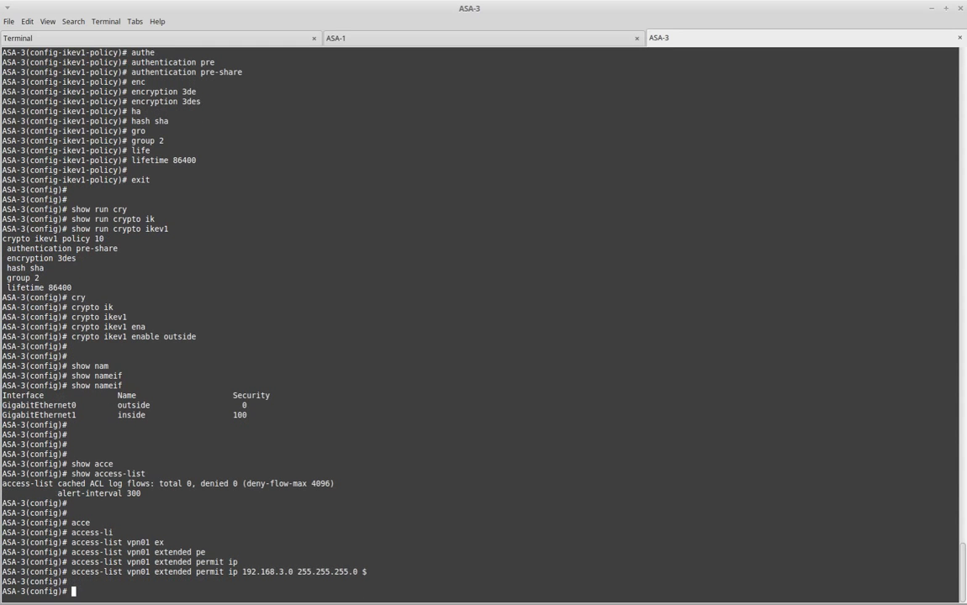
Check the access list on ASA-3 with "show access-list" and consult ASA-1's crypto configuration for reference.
text(show acce)
key(Tab)
key(Return)
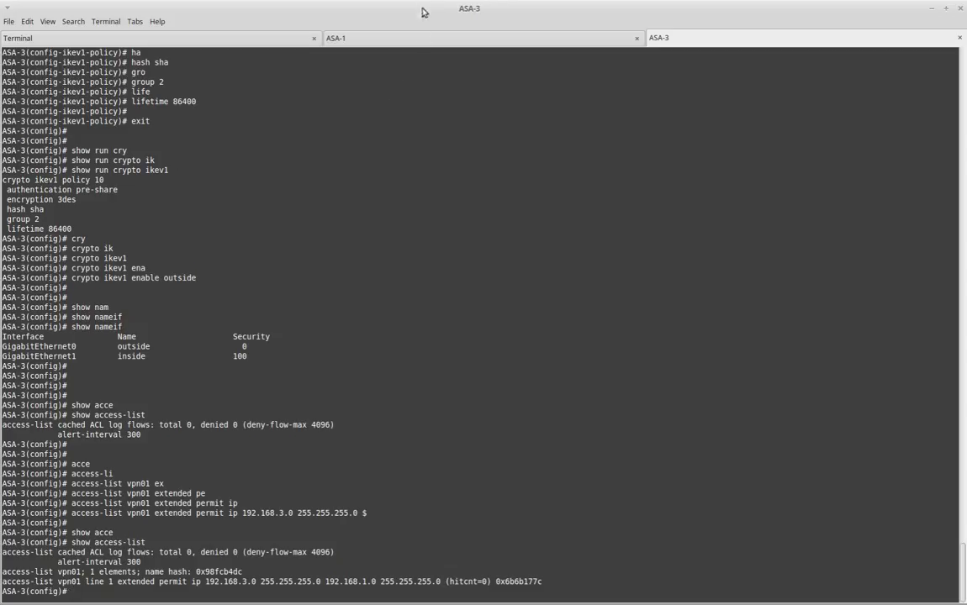
click(375, 37)
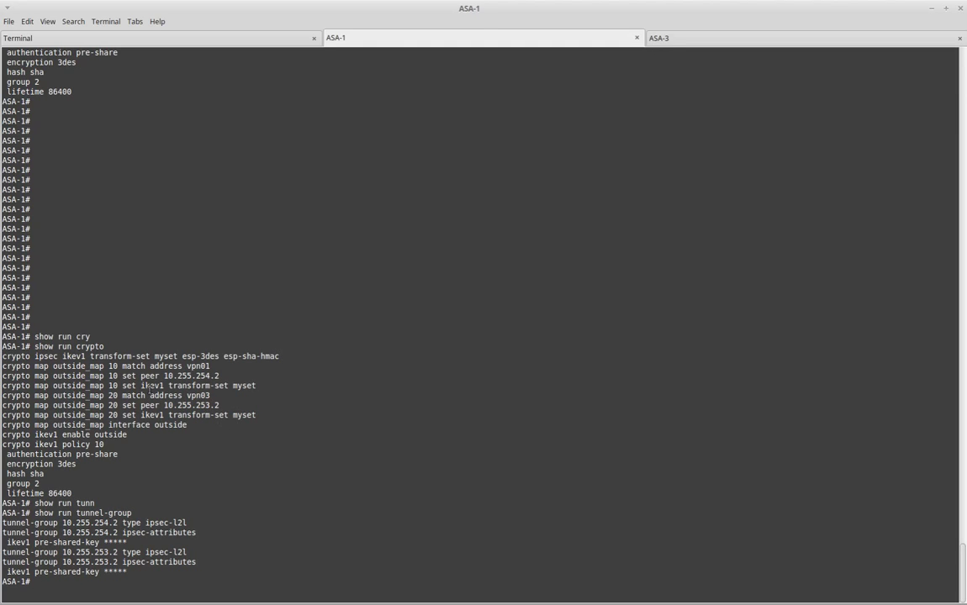
click(661, 39)
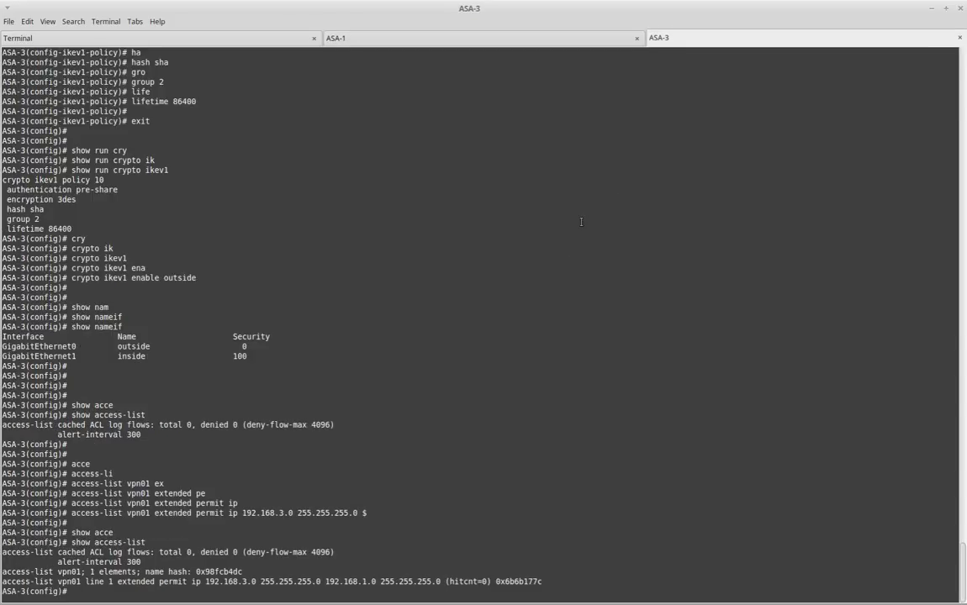
Begin the "crypto ipsec ikev1 transform-set myset" command on ASA-3 and list its available options.
key(Return)
key(Return)
text(cry)
key(Tab)
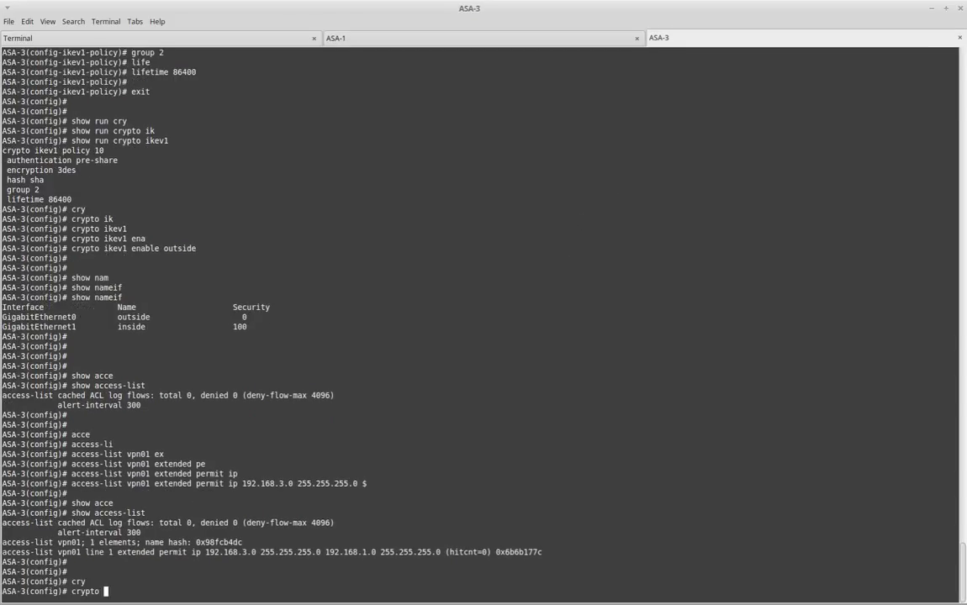
text(ip)
key(Tab)
text(ike)
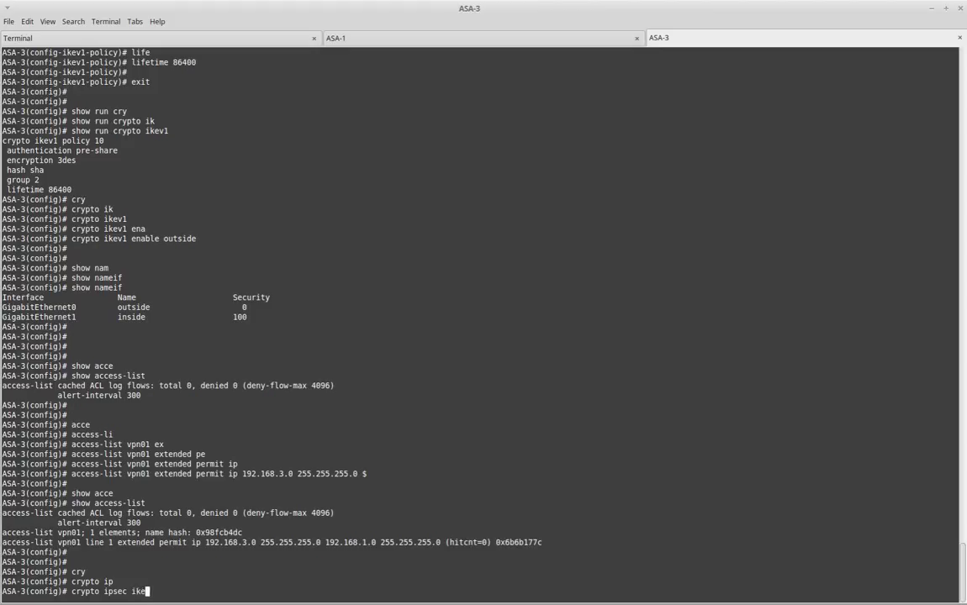
key(Tab)
text(1)
key(Tab)
text(tra)
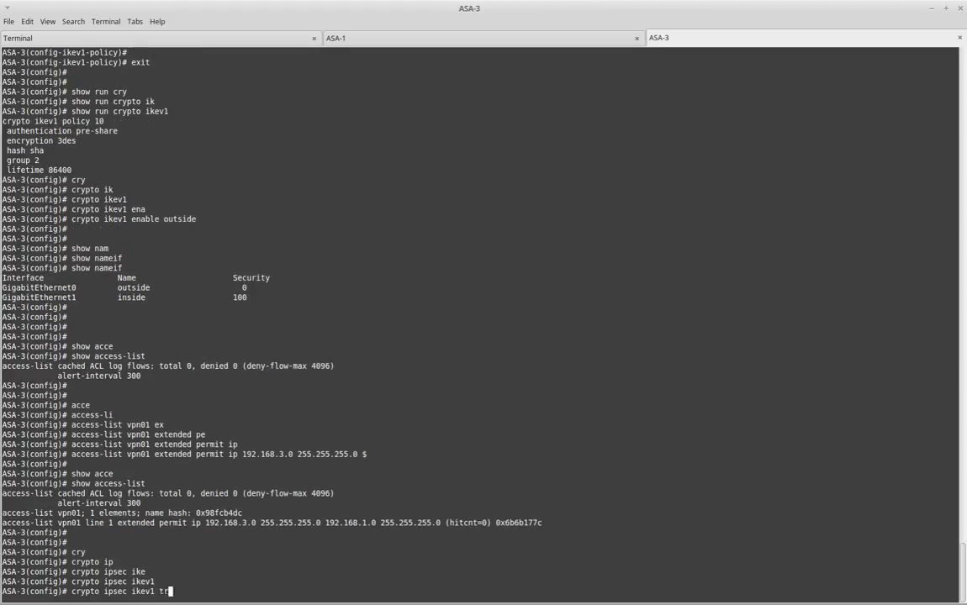
key(Tab)
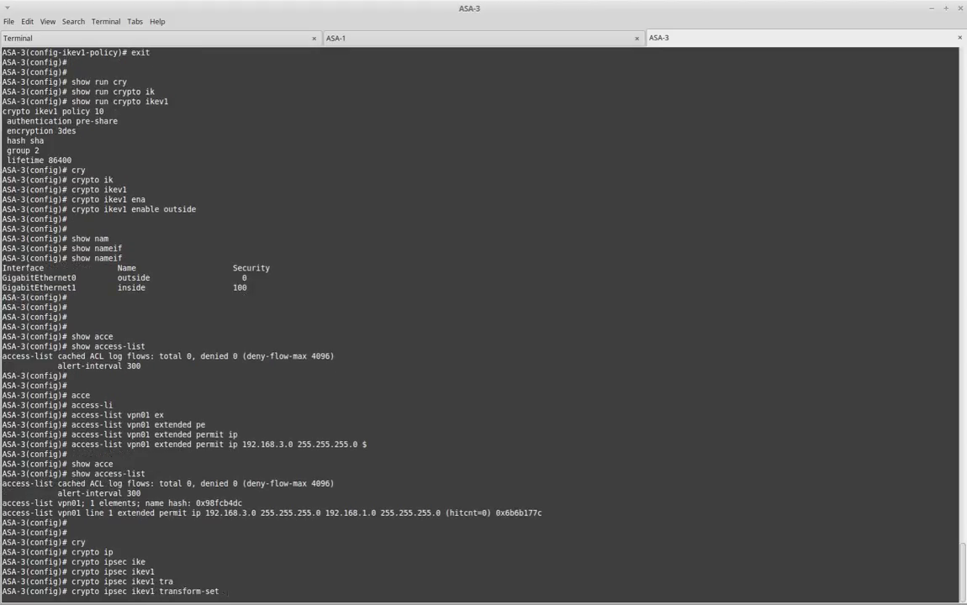
text(myset ?)
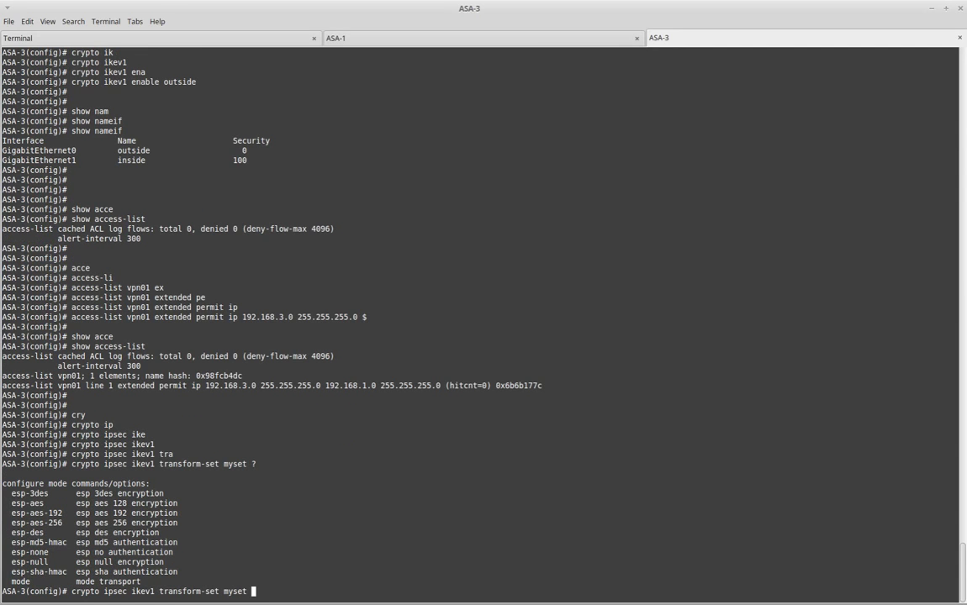
Complete transform set myset with esp-3des encryption and esp-sha-hmac authentication.
text(esp)
key(Tab)
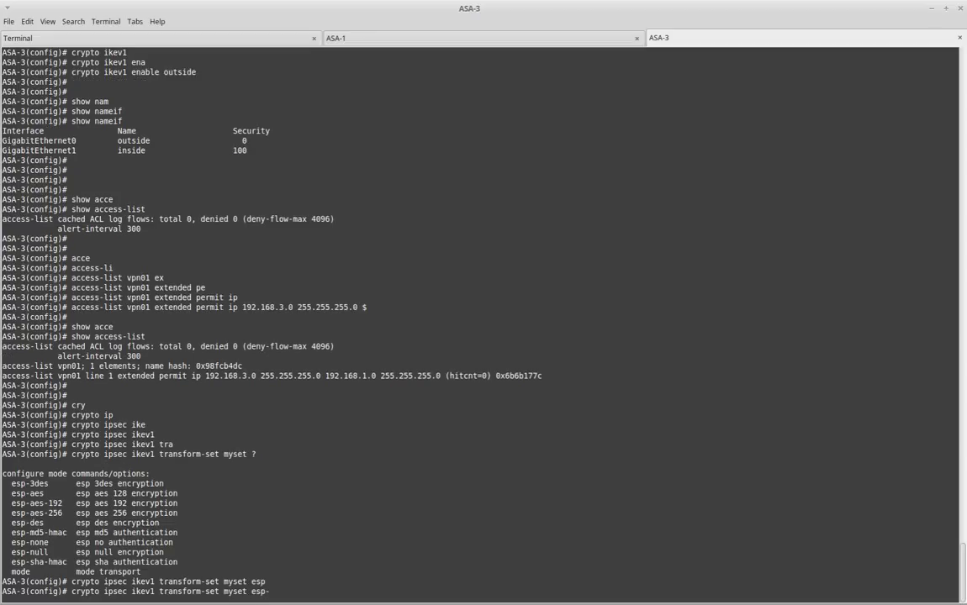
text(3de)
key(Tab)
text(s)
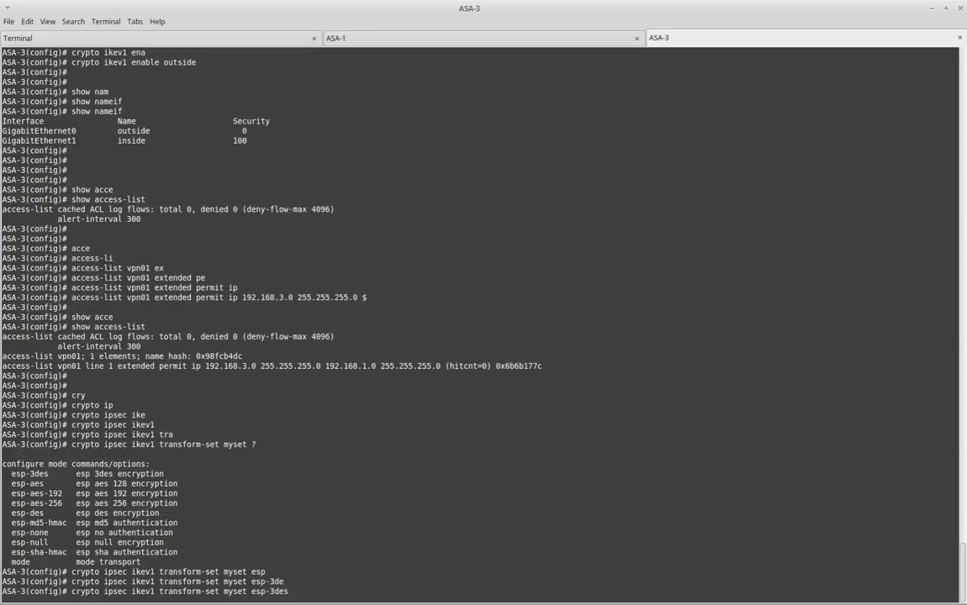
text( es)
key(Tab)
text(sh)
key(Tab)
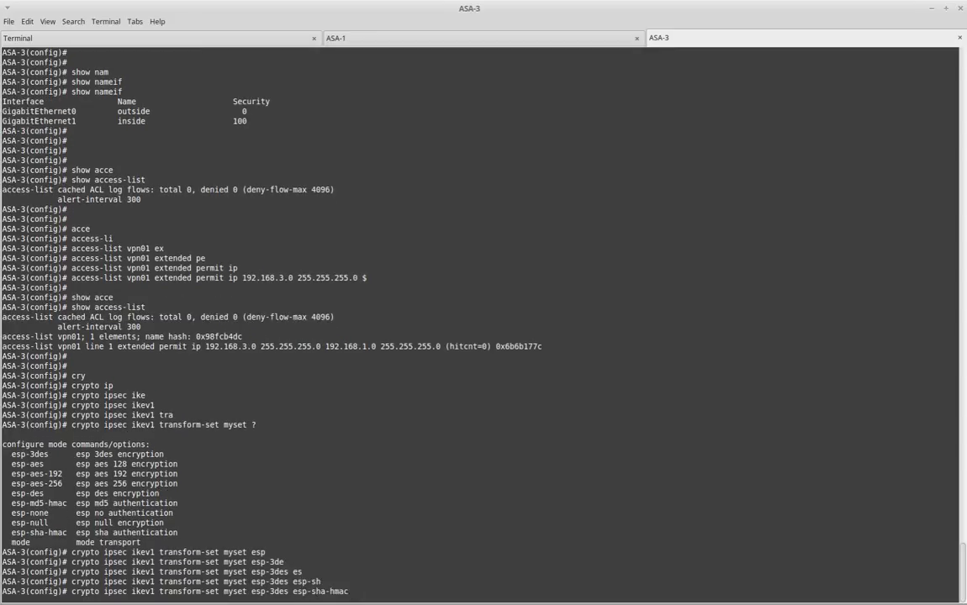
key(Return)
key(Return)
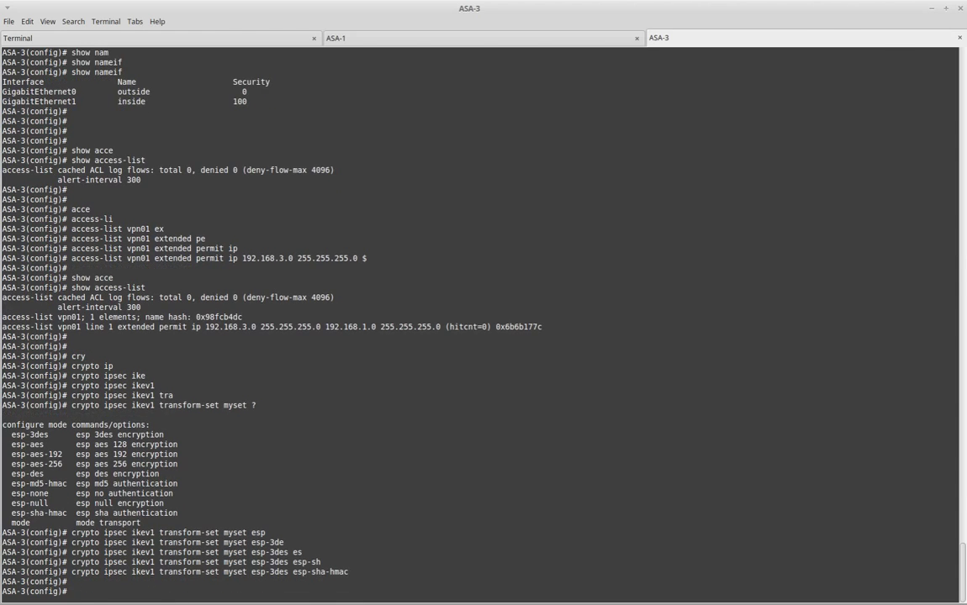
key(Return)
key(Return)
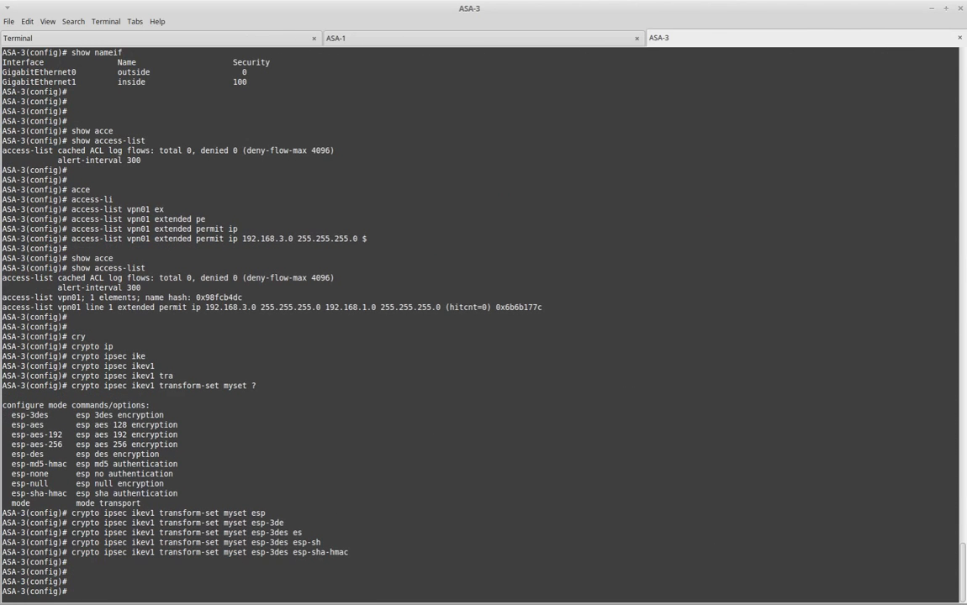
text(show cry)
key(Tab)
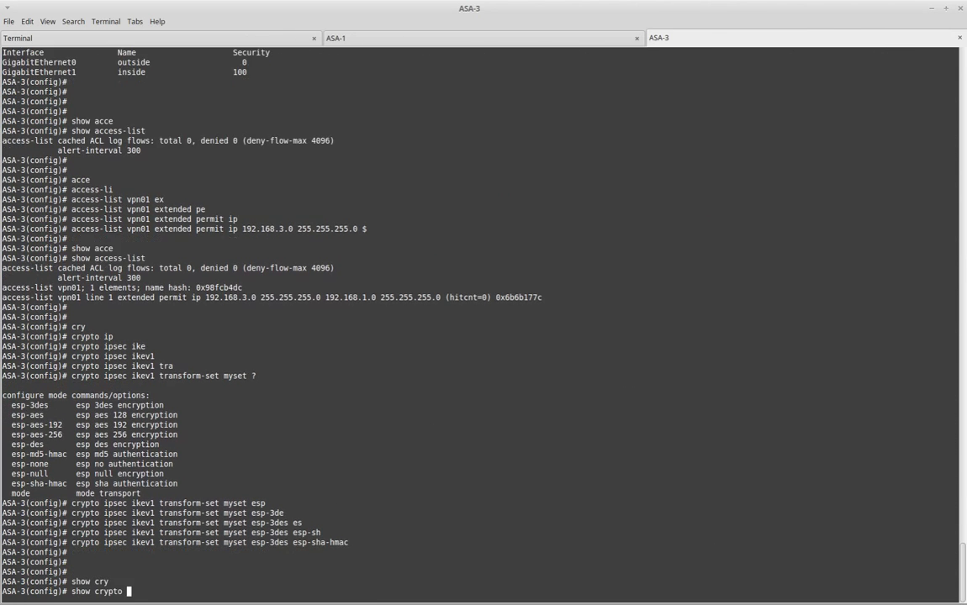
text(ma)
key(Tab)
key(BackSpace)
key(BackSpace)
key(BackSpace)
key(BackSpace)
key(BackSpace)
key(BackSpace)
key(BackSpace)
key(BackSpace)
key(BackSpace)
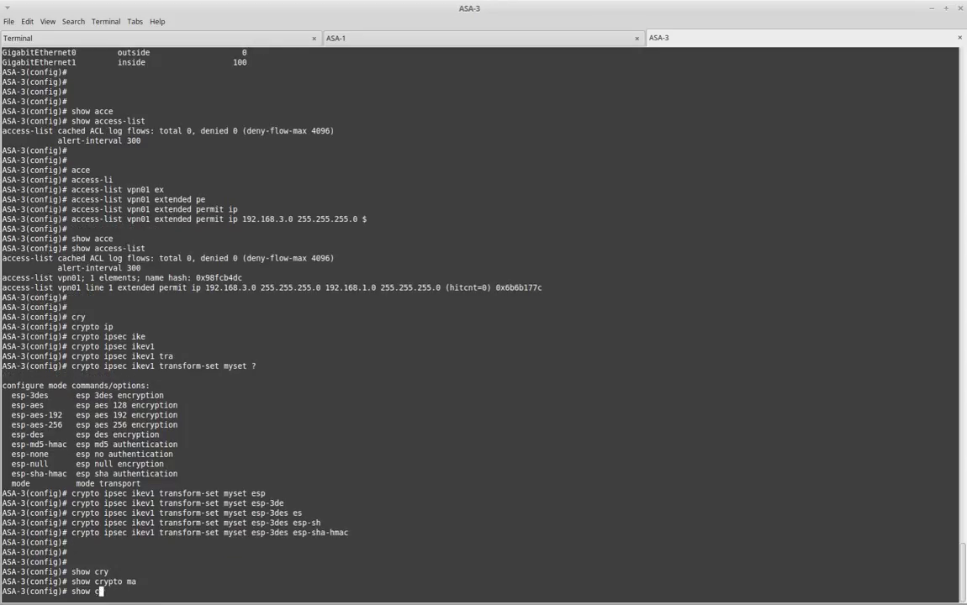
Check ASA-3's running configuration for crypto maps with "show run crypto map".
text(run s)
key(BackSpace)
text(cry)
key(Tab)
text(ma)
key(Tab)
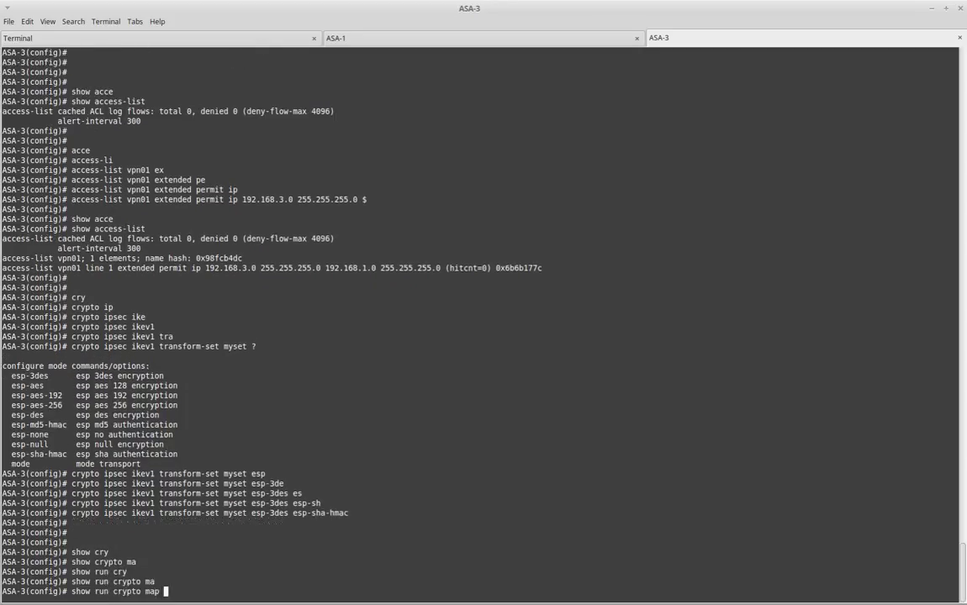
key(Return)
key(Return)
key(Return)
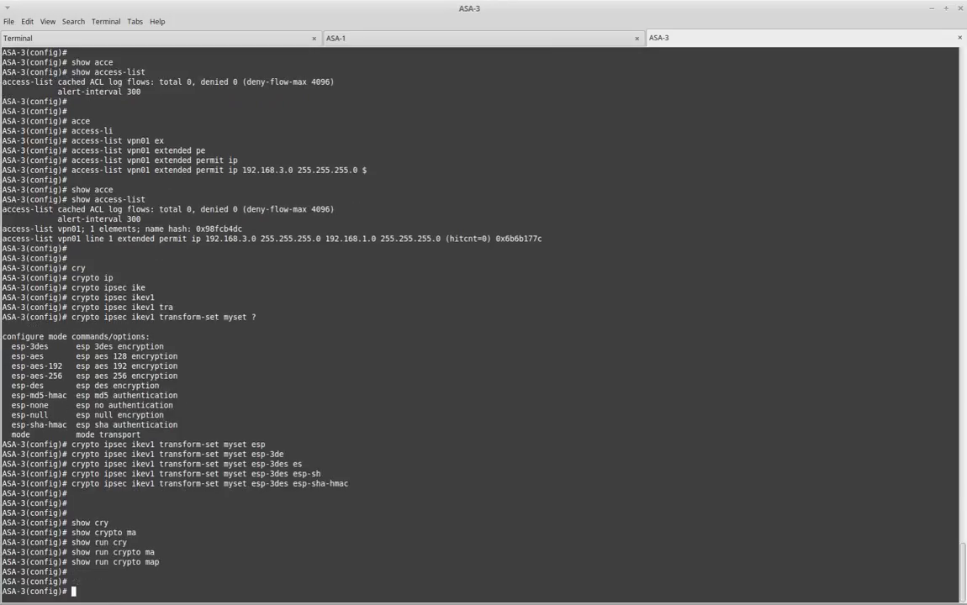
Begin the "crypto map outside_map" command on ASA-3 and list its available options.
text(cry)
key(Tab)
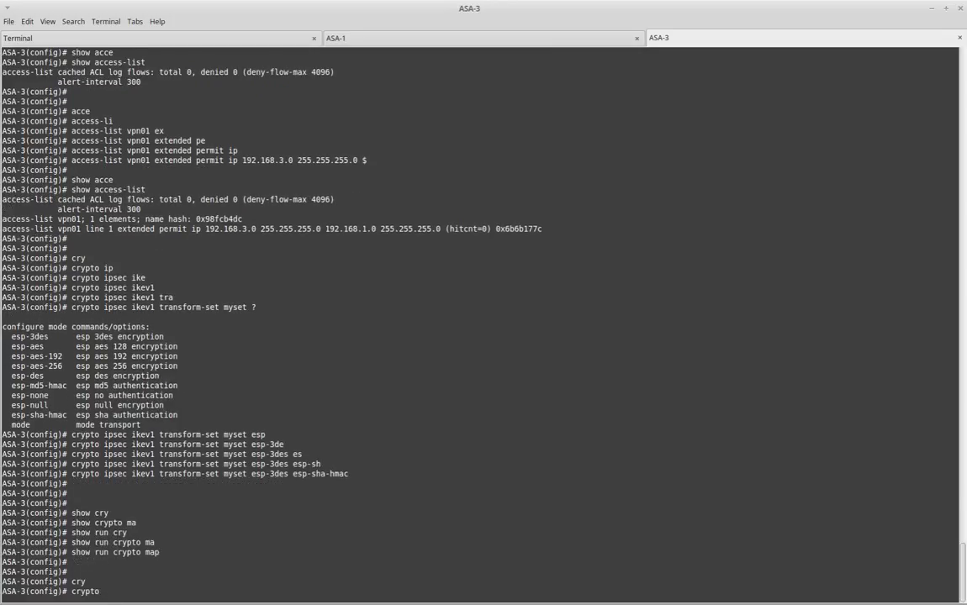
text(ma)
key(Tab)
text(outside_)
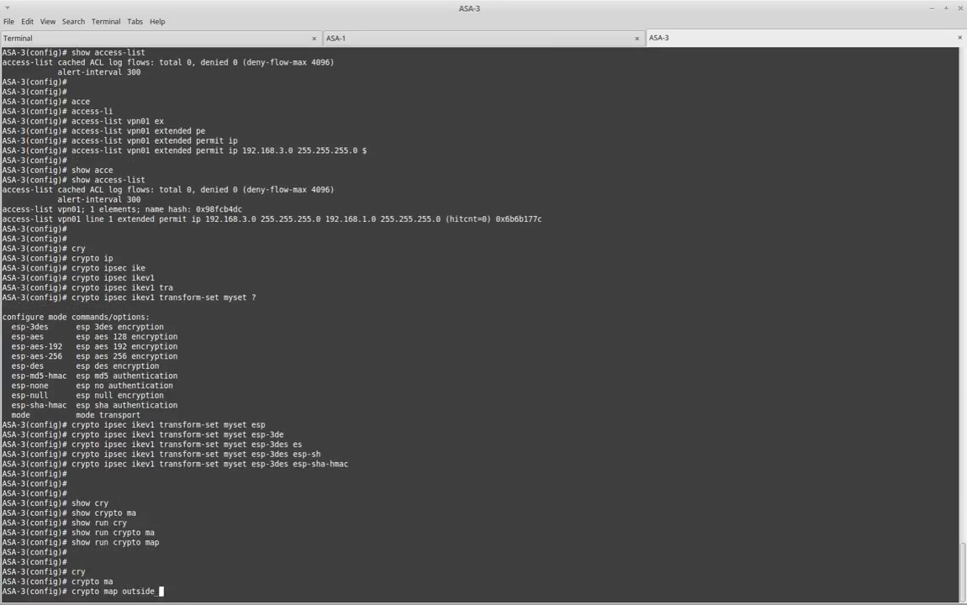
text(map)
text( ?)
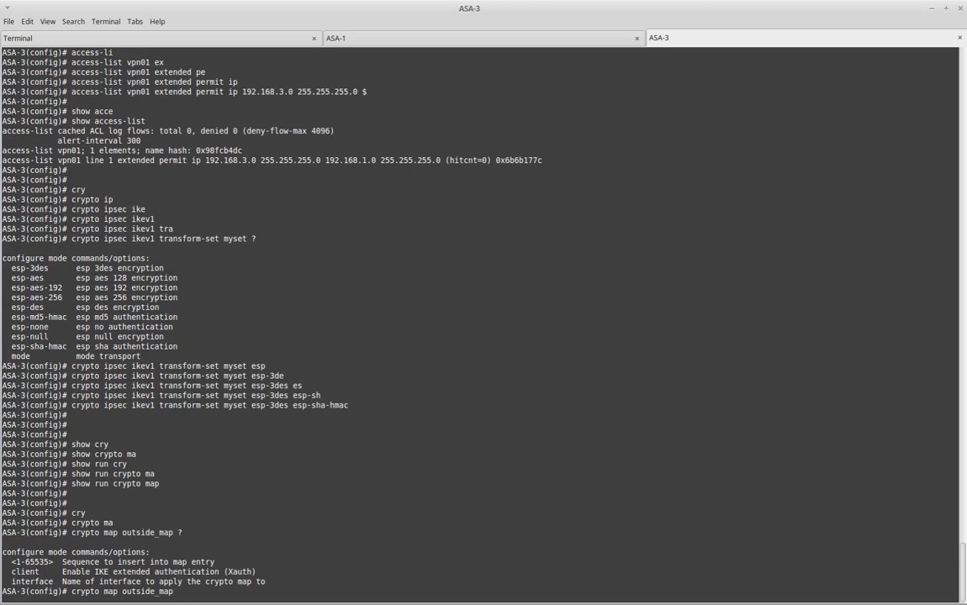
Complete crypto map outside_map with sequence number 10, matching the address access list vpn01.
text(10 )
text(ma)
key(Tab)
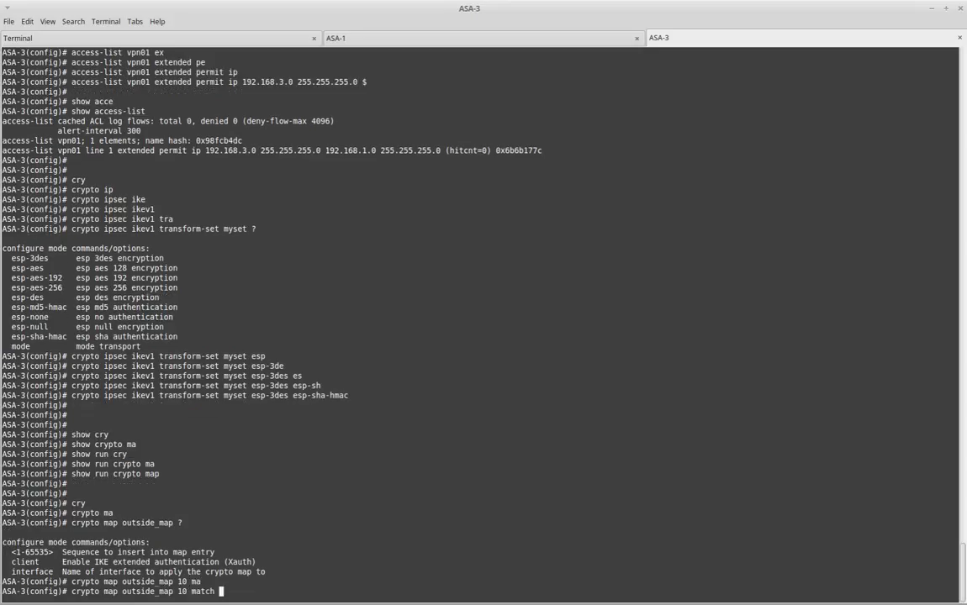
text(add)
key(Tab)
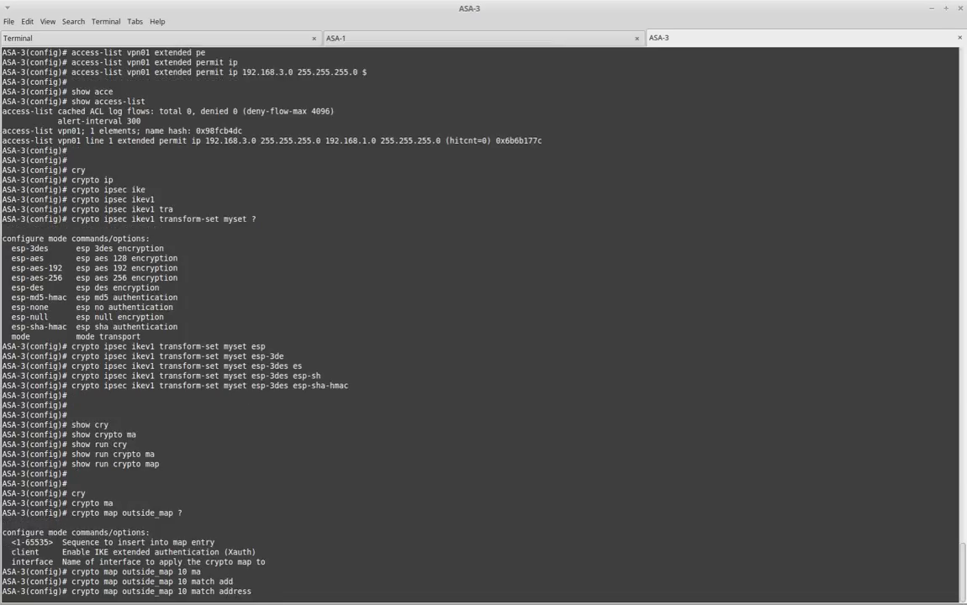
text(vpn01)
key(Return)
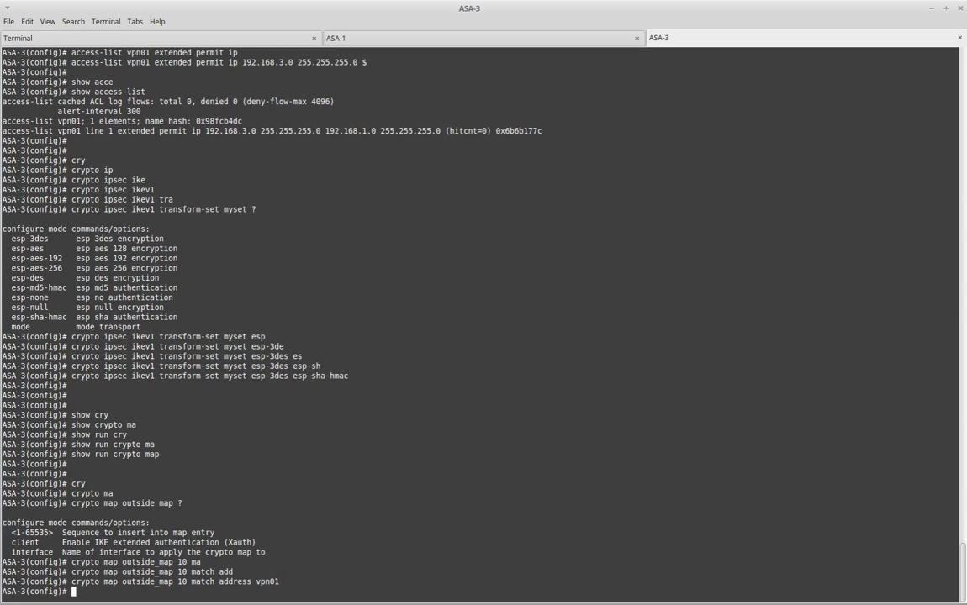
Reuse the outside_map 10 command on ASA-3 to list its available options and those of its set keyword.
key(Up)
key(BackSpace)
key(BackSpace)
key(BackSpace)
key(BackSpace)
key(BackSpace)
key(BackSpace)
key(BackSpace)
key(BackSpace)
key(BackSpace)
key(BackSpace)
key(BackSpace)
key(BackSpace)
key(BackSpace)
key(BackSpace)
key(BackSpace)
key(BackSpace)
key(BackSpace)
key(BackSpace)
key(BackSpace)
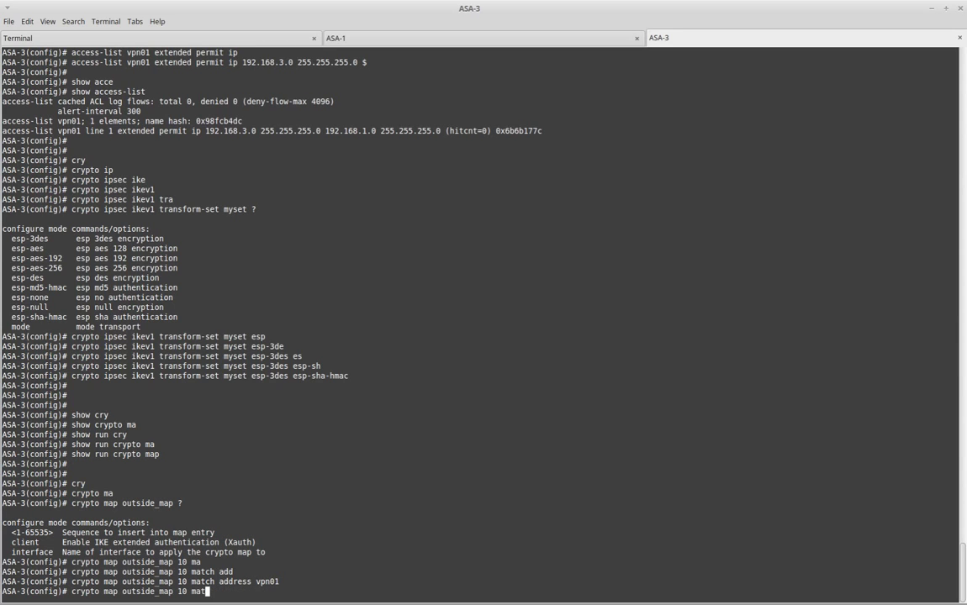
text(?)
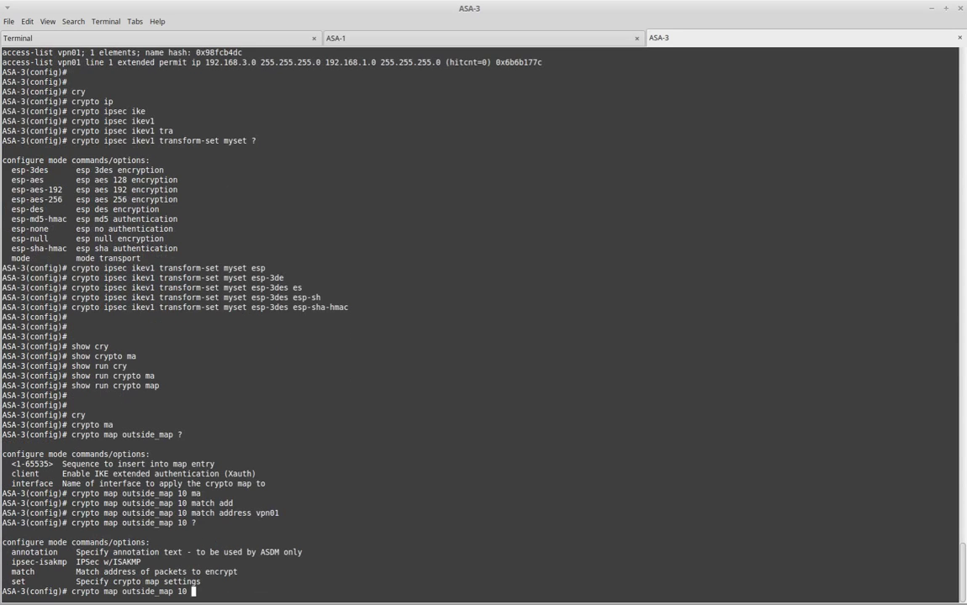
text(set ?)
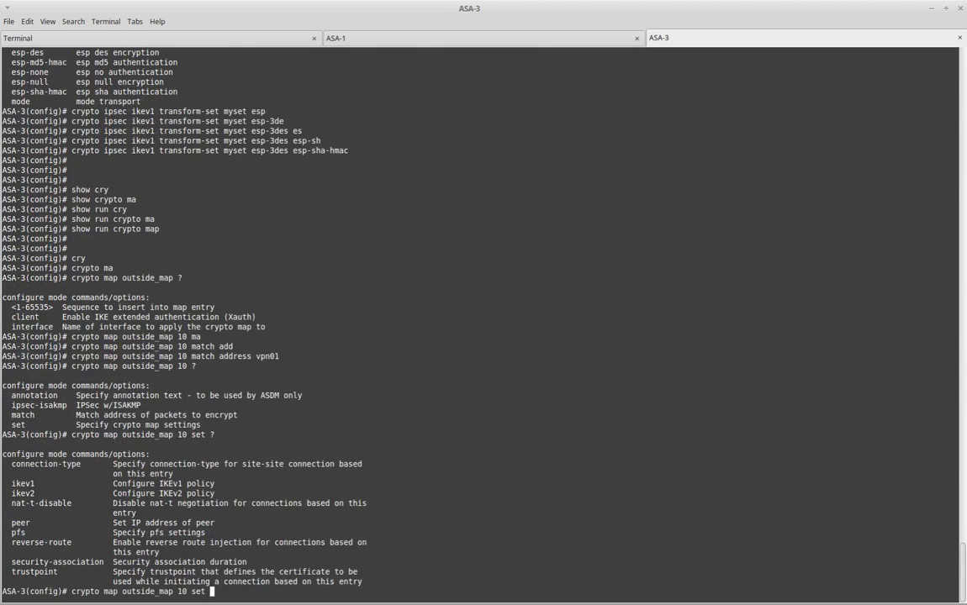
Look up ASA-1's address in the GNS3 topology and set peer 10.255.255.2 for outside_map entry 10 on ASA-3.
text(pe)
key(Tab)
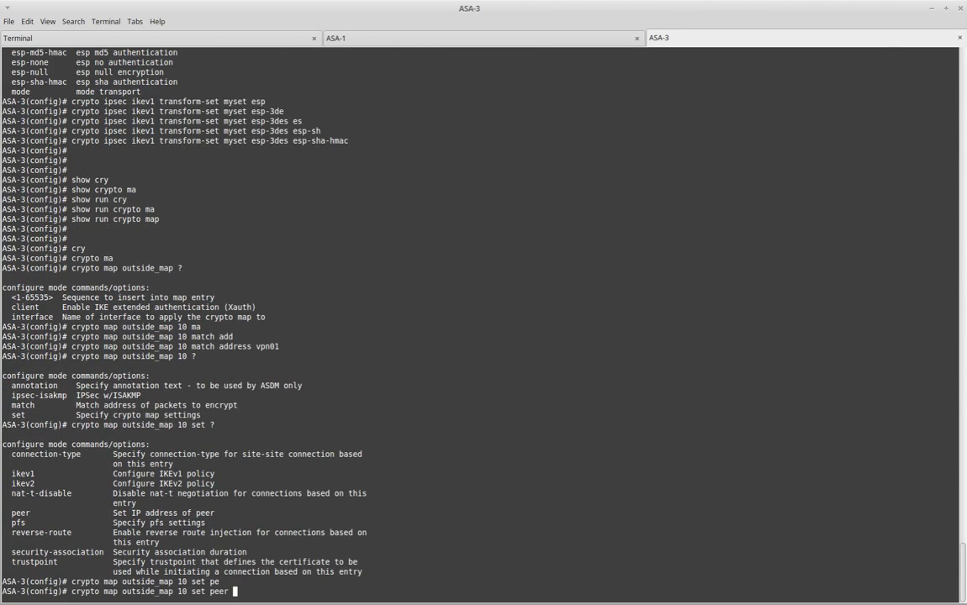
key(alt+Tab)
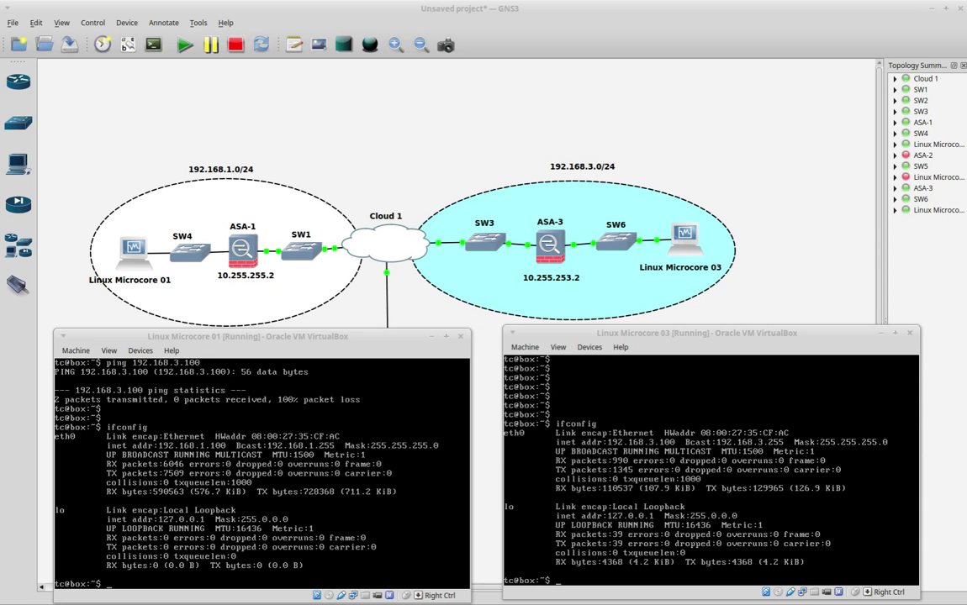
key(alt+Tab)
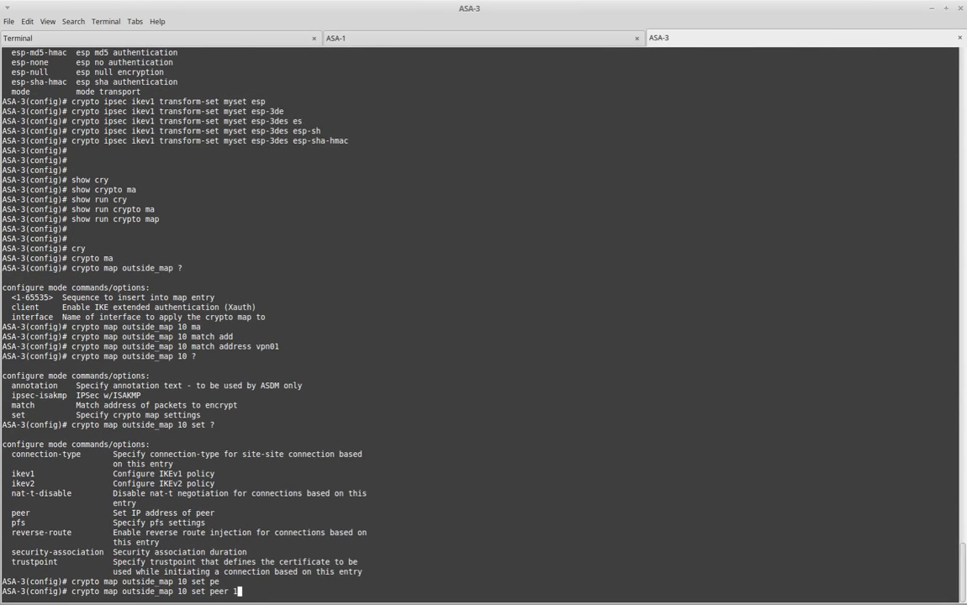
text(10.255.255.2)
key(Return)
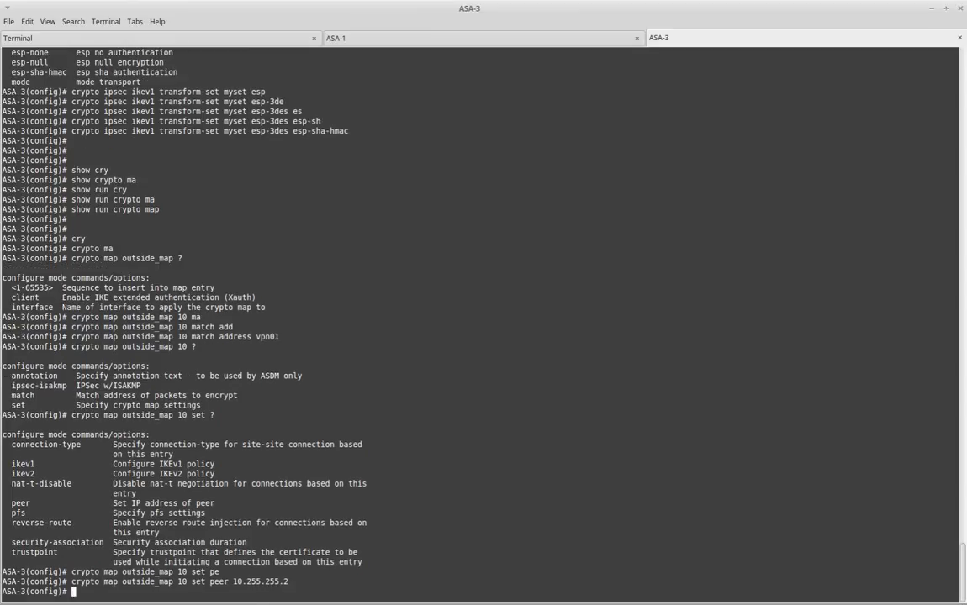
Recall the peer command for outside_map entry 10 and cut it back to its set keyword.
key(Up)
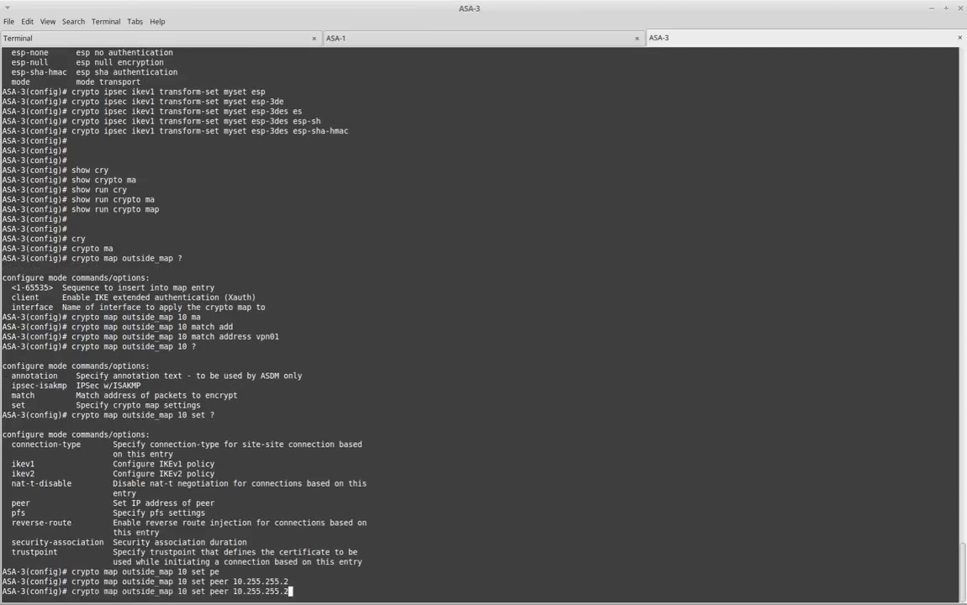
key(BackSpace)
key(BackSpace)
key(BackSpace)
key(BackSpace)
key(BackSpace)
key(BackSpace)
key(BackSpace)
key(BackSpace)
key(BackSpace)
key(BackSpace)
key(BackSpace)
key(BackSpace)
key(BackSpace)
key(BackSpace)
key(BackSpace)
key(BackSpace)
key(BackSpace)
Try to complete a transform-set keyword directly after "crypto map outside_map 10 set".
text(tra)
key(Tab)
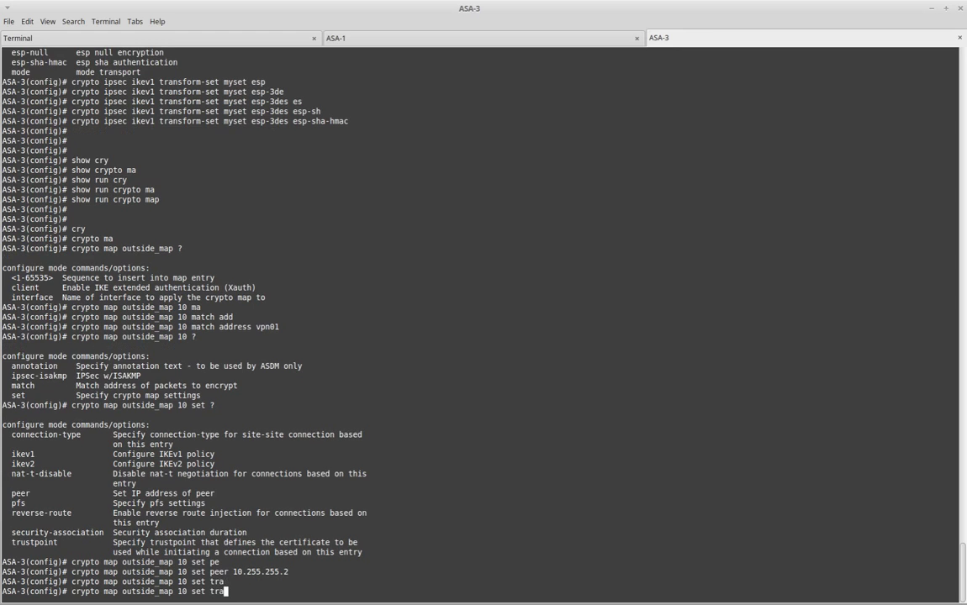
text(ns)
key(Tab)
key(BackSpace)
key(BackSpace)
key(BackSpace)
key(BackSpace)
key(BackSpace)
key(BackSpace)
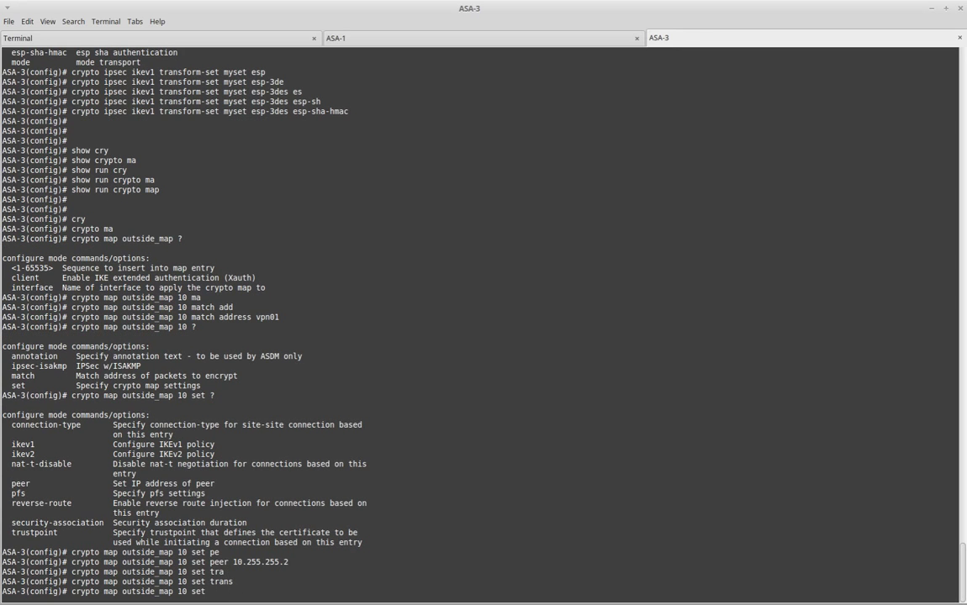
List the set options and assign IKEv1 transform set myset to outside_map entry 10.
text(?ike)
key(Tab)
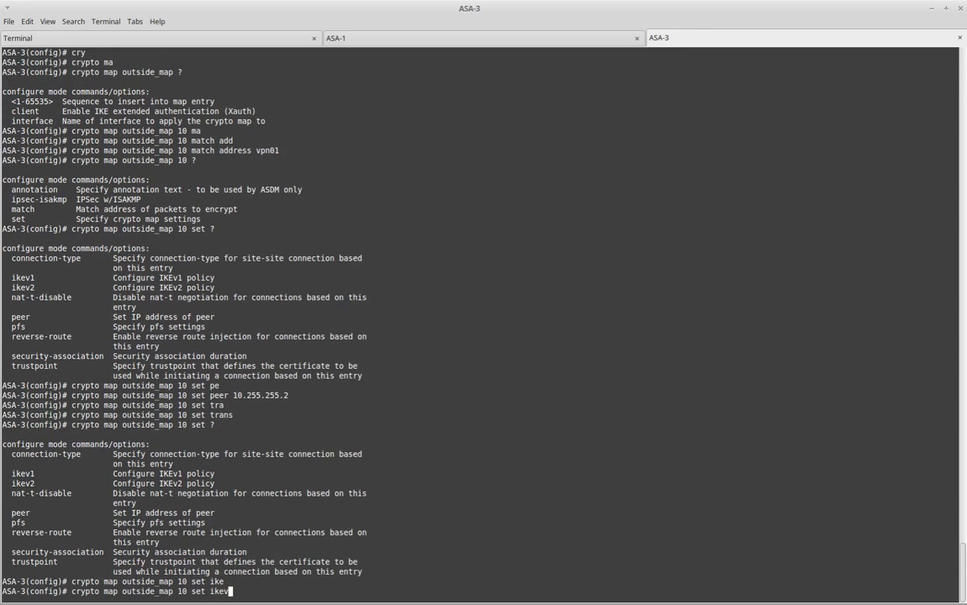
text(v1)
key(Tab)
text(tra)
key(Tab)
text(?)
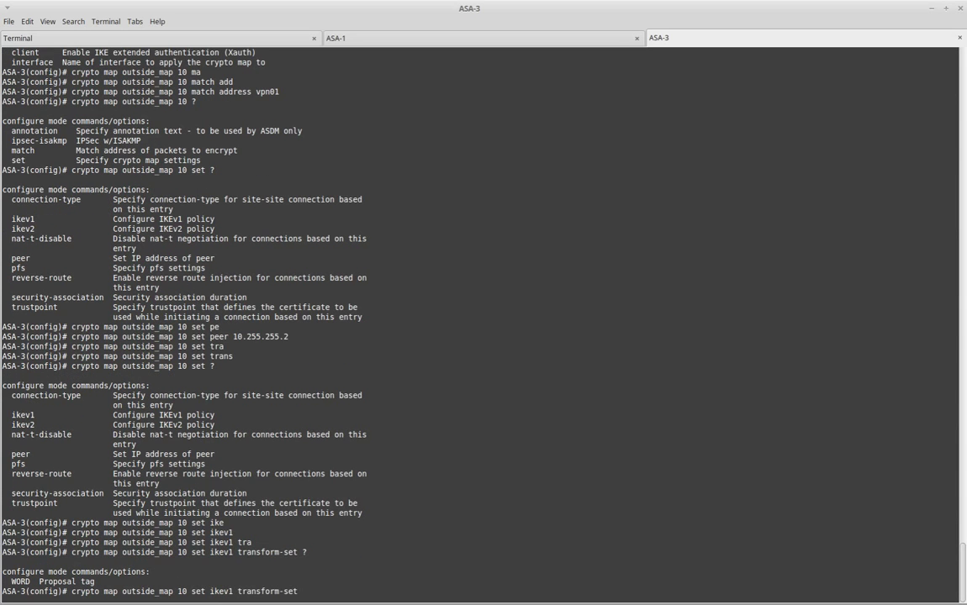
text(myset)
key(Return)
key(Return)
Exit configuration mode on ASA-3 and review the crypto map entries with "show run crypto map".
text(exit)
key(Return)
text(show run)
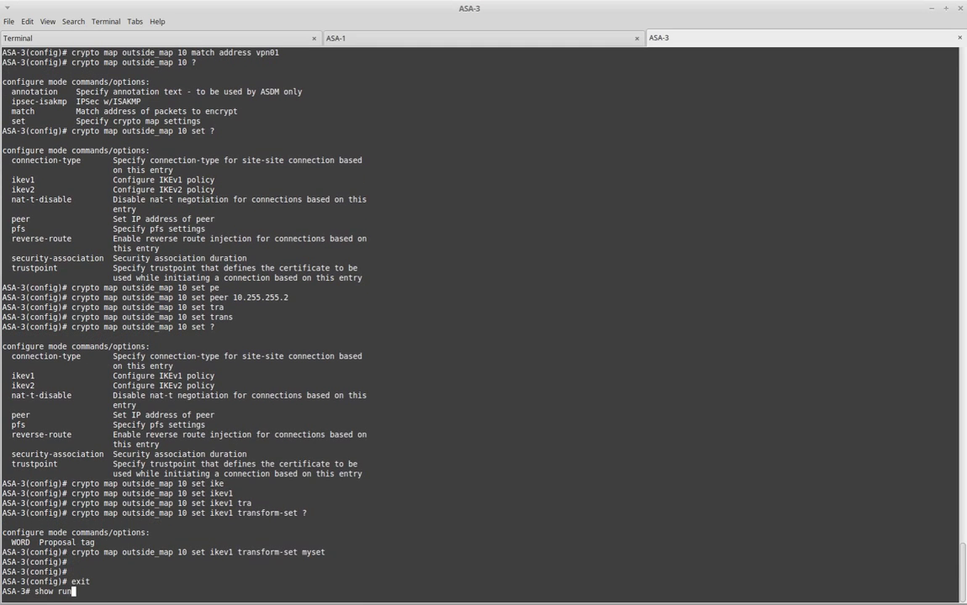
text( cry)
key(Tab)
text(m)
key(Tab)
key(Return)
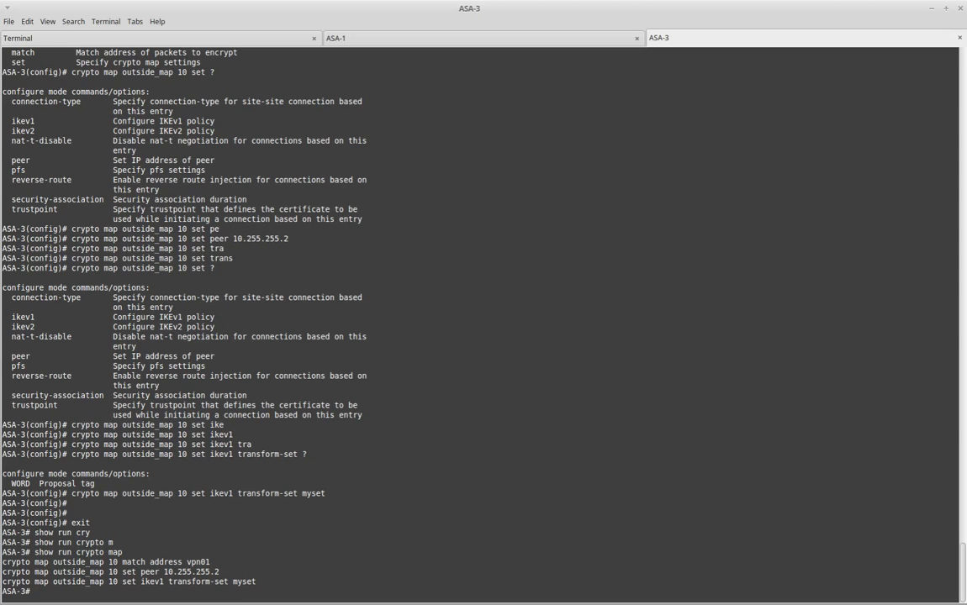
key(Return)
Enter global configuration mode on ASA-3 again with "confi t".
text(conif t)
key(Return)
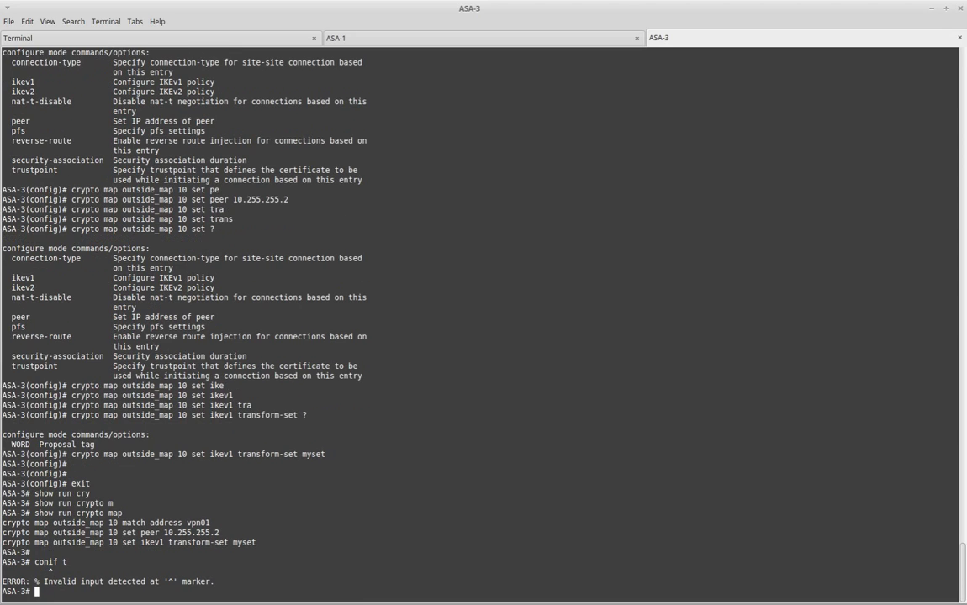
text(confi t)
key(Return)
key(Return)
key(Return)
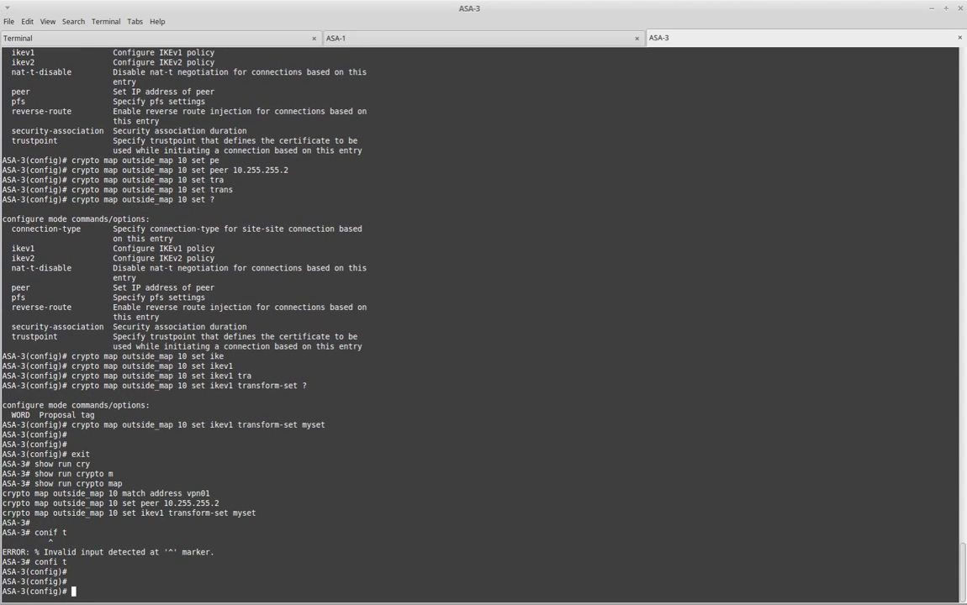
Apply crypto map outside_map to the outside interface of ASA-3.
text(cry)
key(Tab)
text(ma)
key(Tab)
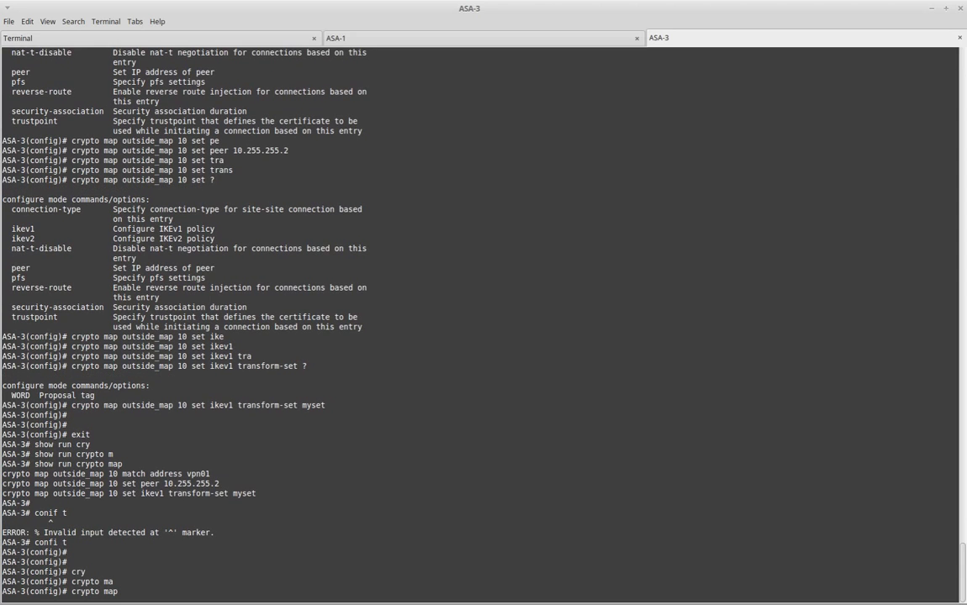
text(outside_)
text(out)
key(BackSpace)
key(BackSpace)
text(map int)
key(Tab)
text(outside)
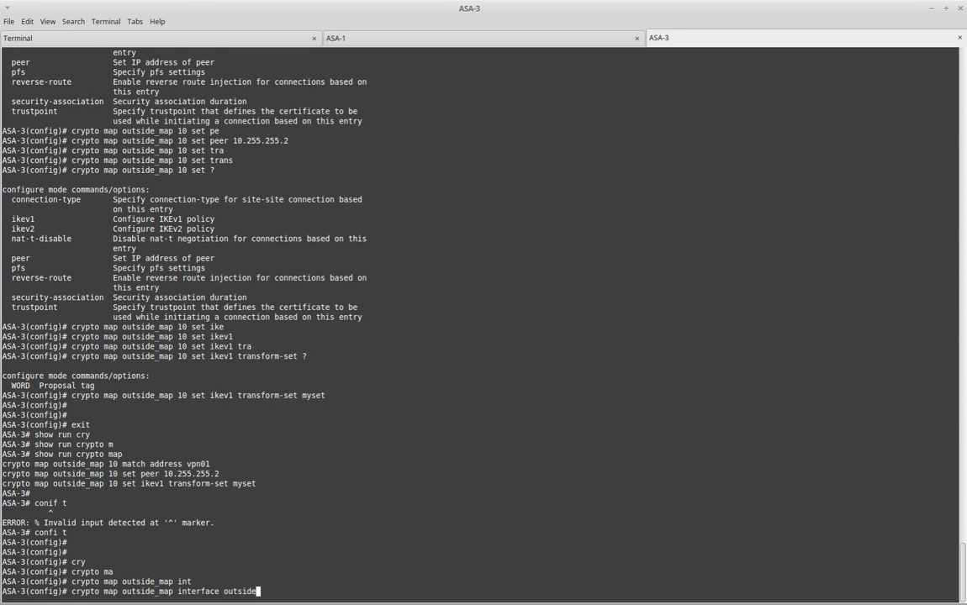
key(Return)
key(Return)
Leave configuration mode on ASA-3 and return to an empty privileged prompt.
text(exit)
key(Return)
text(show)
key(BackSpace)
key(BackSpace)
key(BackSpace)
key(BackSpace)
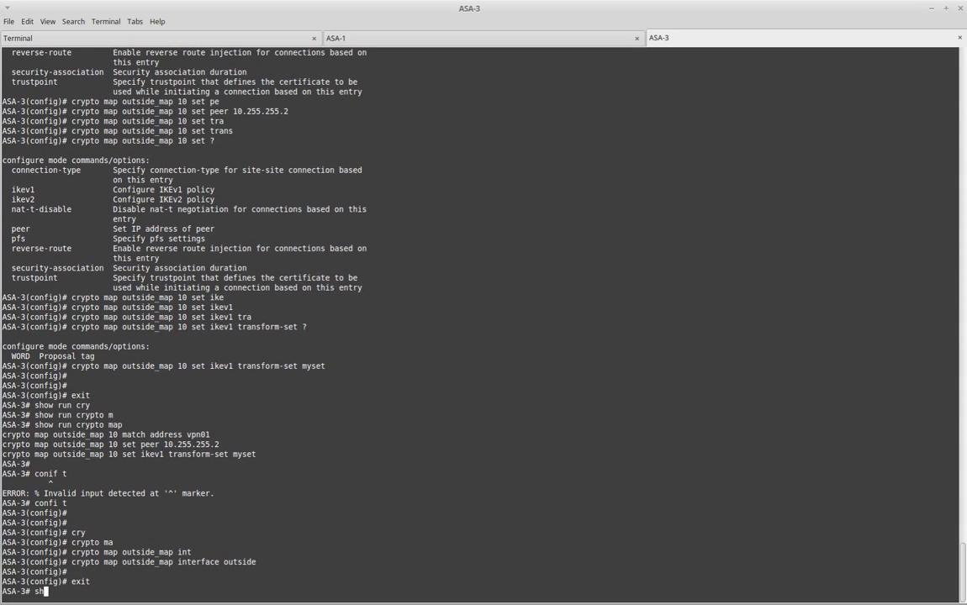
key(Return)
key(Return)
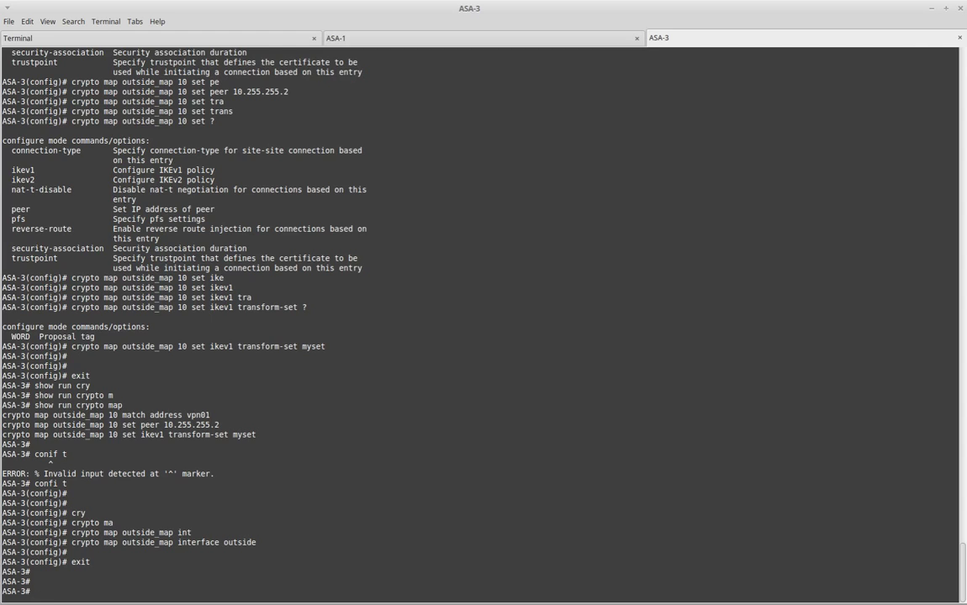
key(Return)
key(Return)
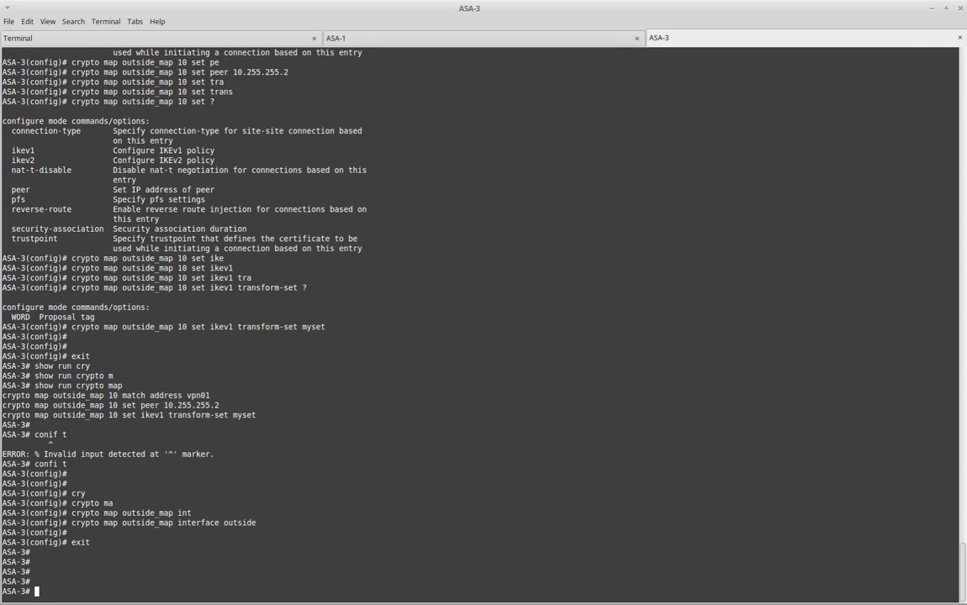
Check the crypto map and its interface binding on ASA-3 with "show run crypto map".
text(show run cry)
key(Tab)
text(ma)
key(Tab)
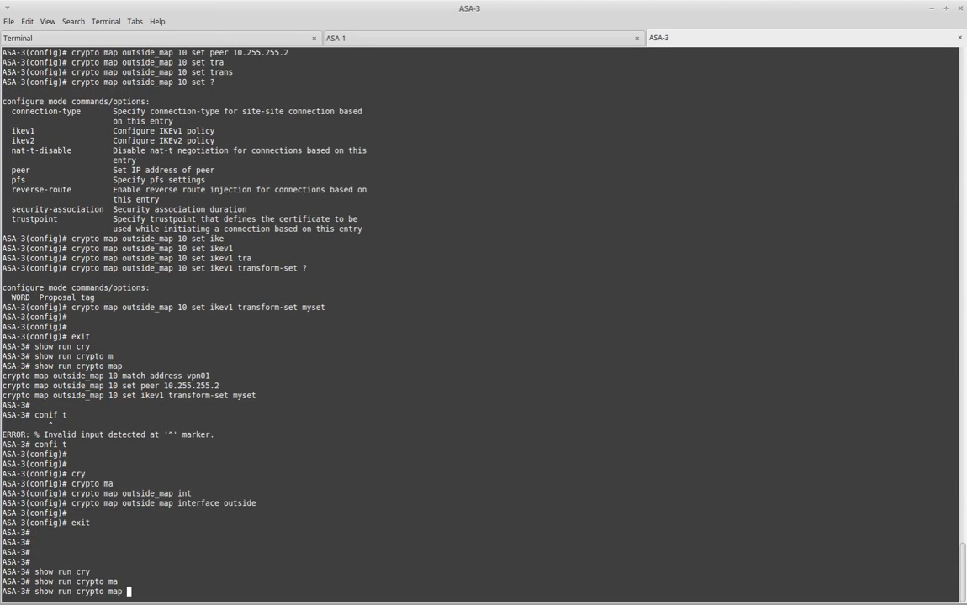
key(Return)
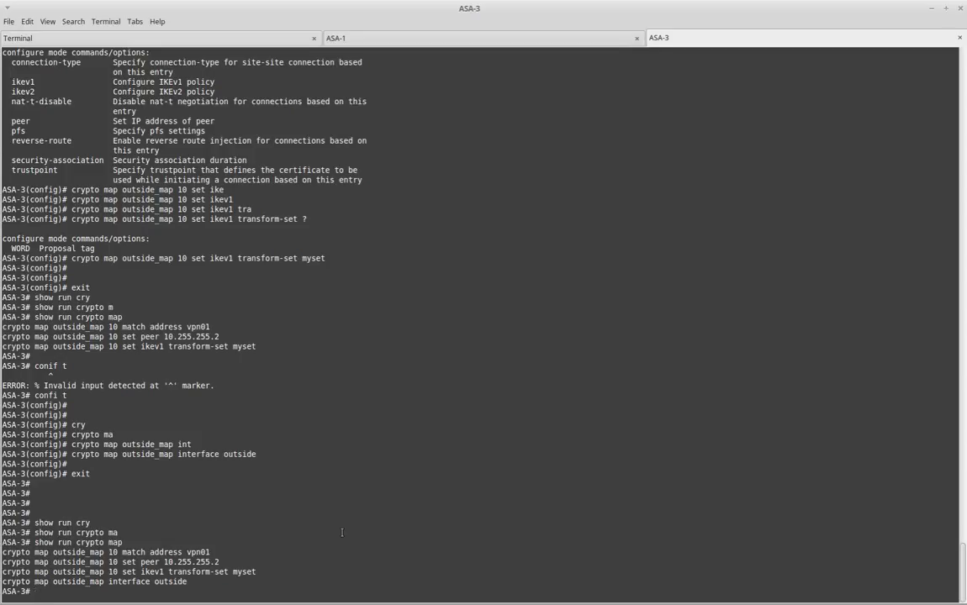
Examine the tunnel-group configuration for peer 10.255.253.2 on ASA-1, including its pre-shared key line.
click(366, 36)
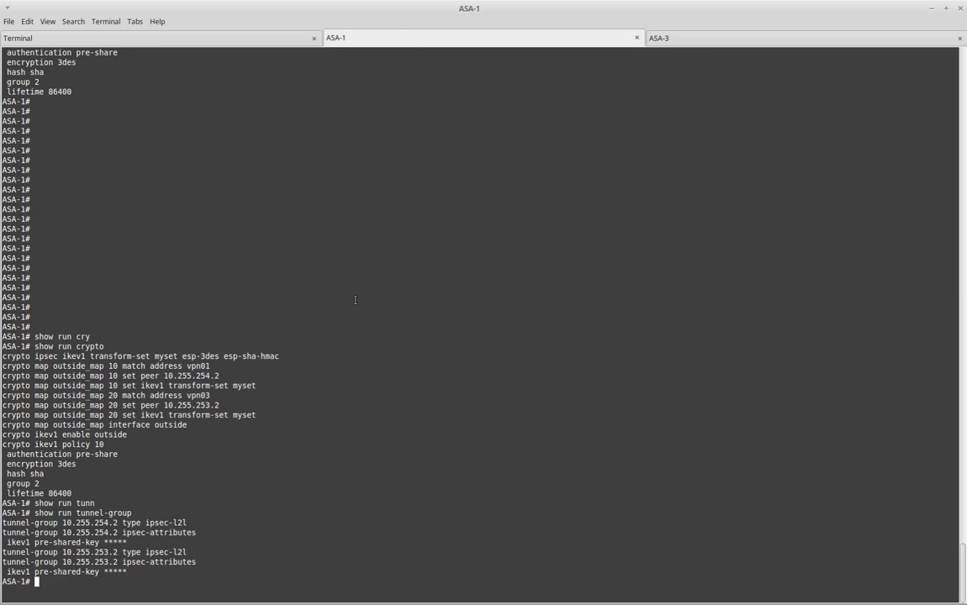
key(Return)
key(Return)
text(sh)
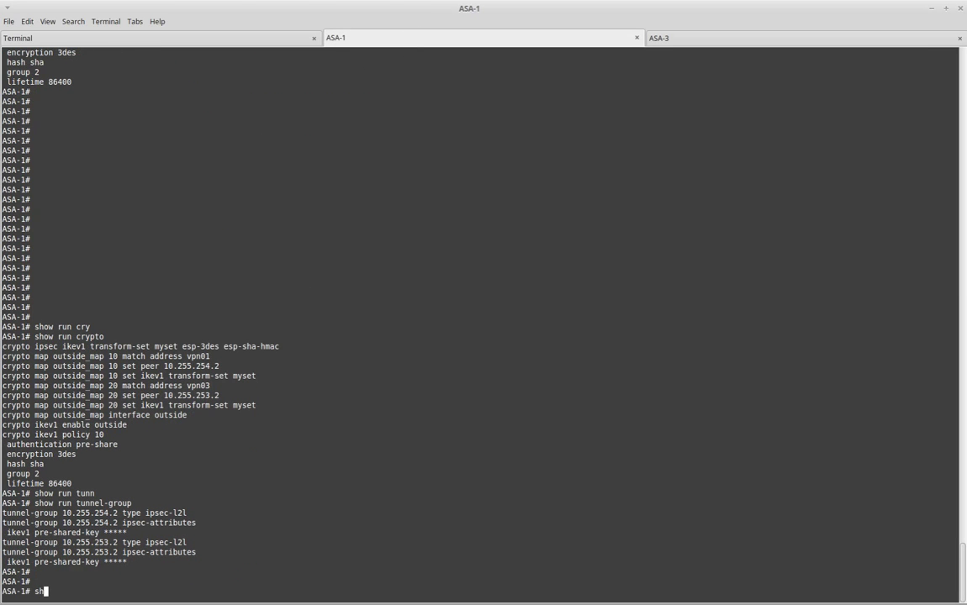
key(BackSpace)
key(BackSpace)
triple_click(129, 562)
drag(129, 562, 118, 542)
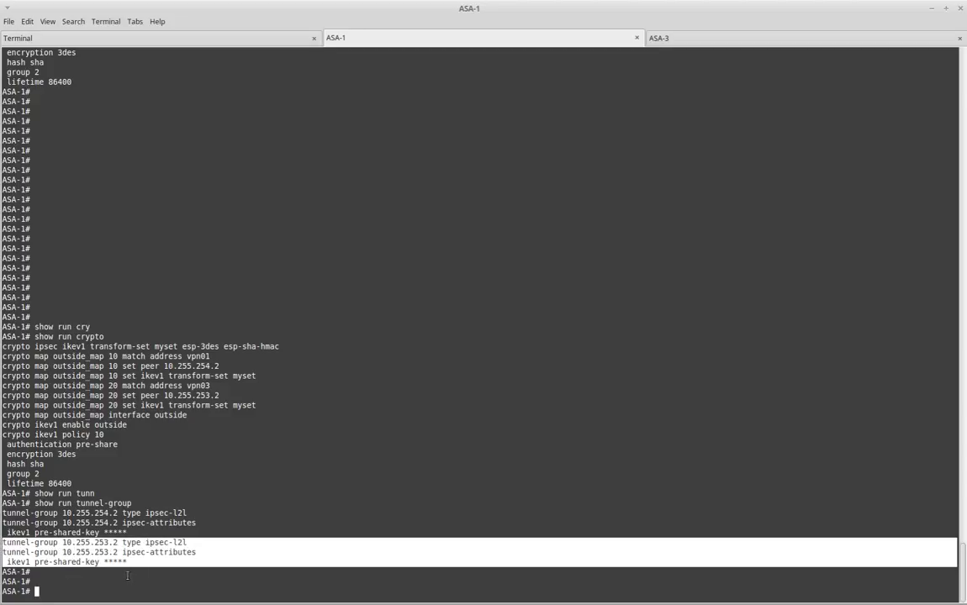
click(109, 565)
triple_click(110, 561)
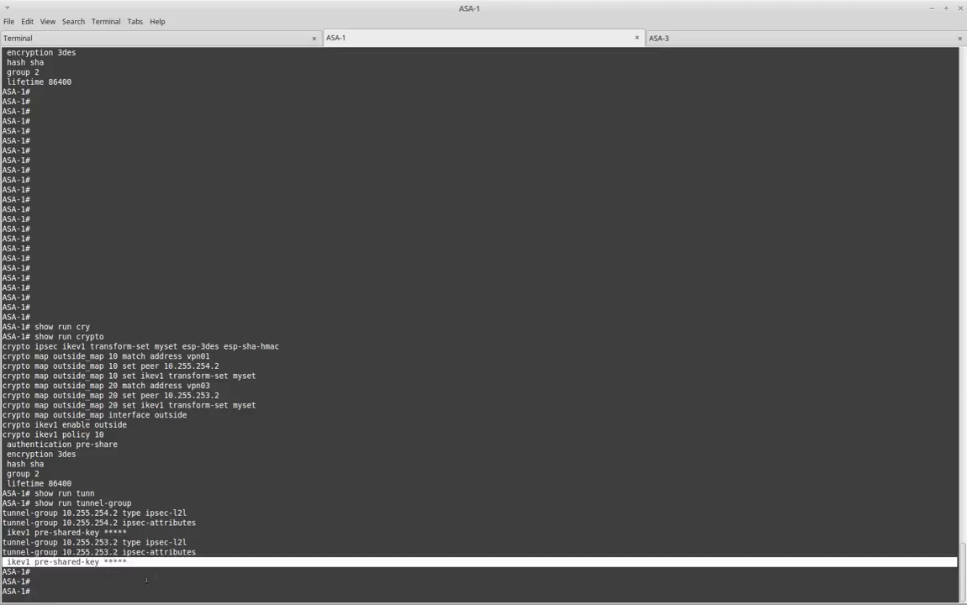
click(134, 571)
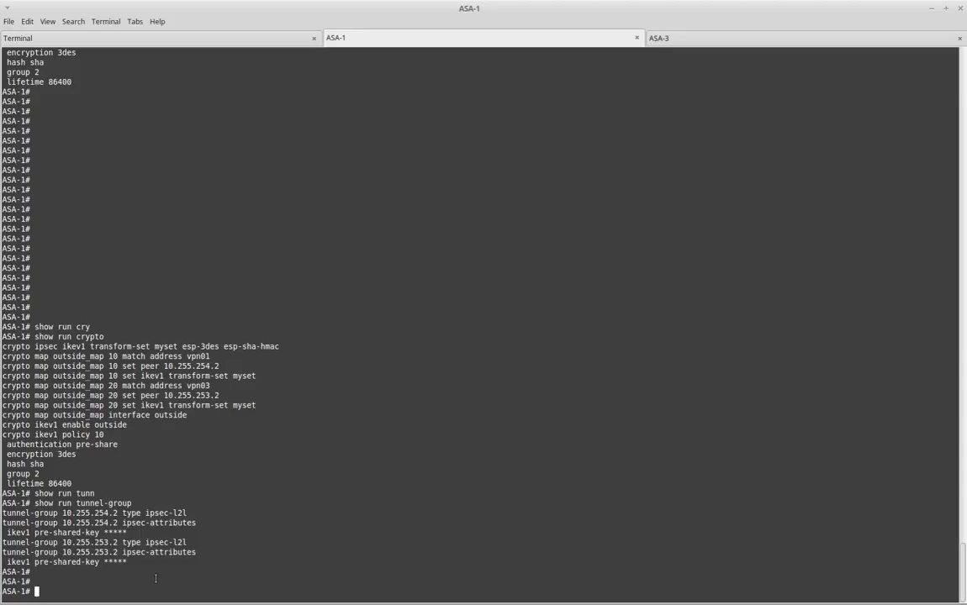
Display the full running configuration of ASA-1 with "more system:running-config".
text(ora)
key(BackSpace)
key(BackSpace)
key(BackSpace)
text(more show)
key(Tab)
key(BackSpace)
key(BackSpace)
key(BackSpace)
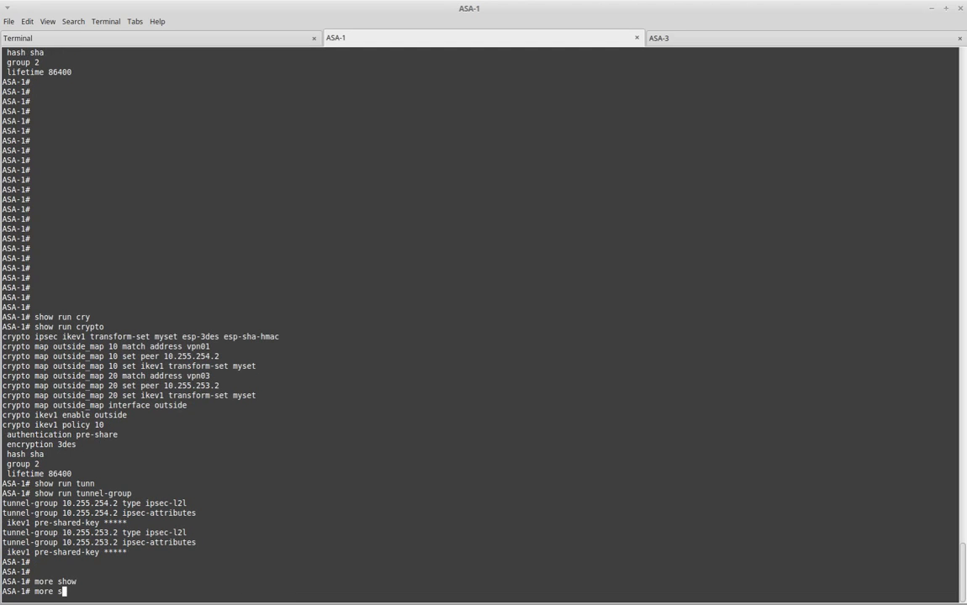
text(y)
key(Tab)
text(r)
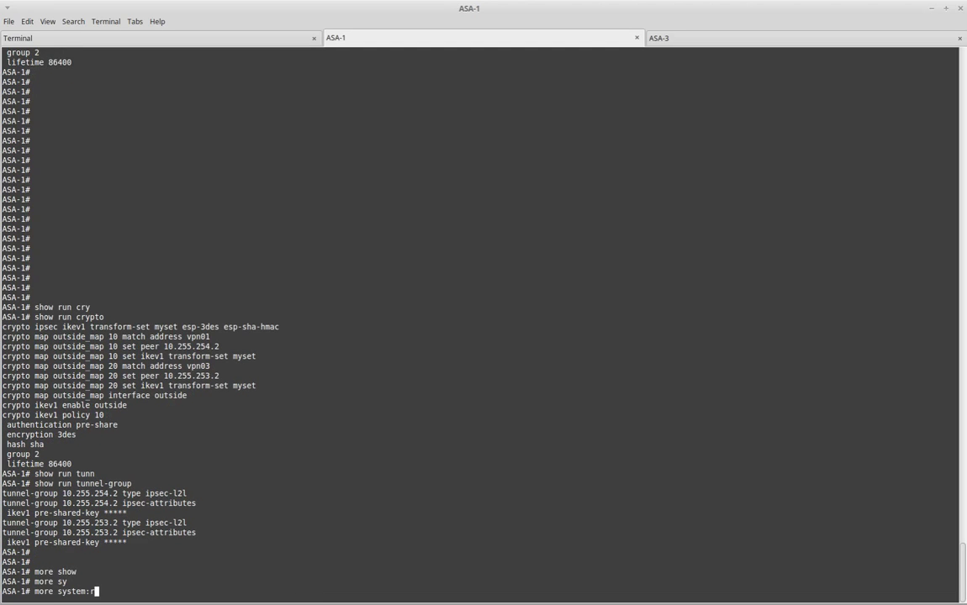
text(un)
key(Tab)
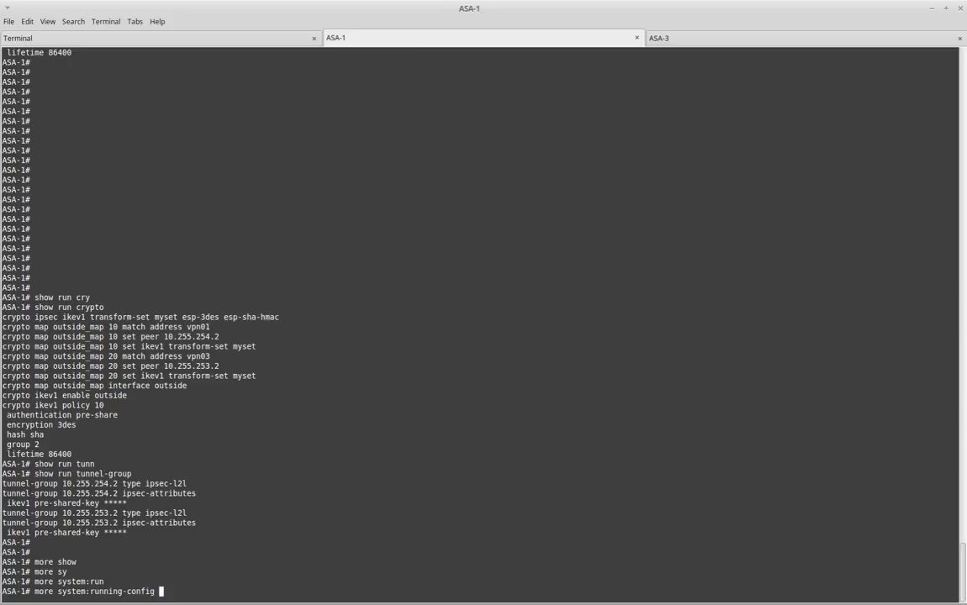
key(Return)
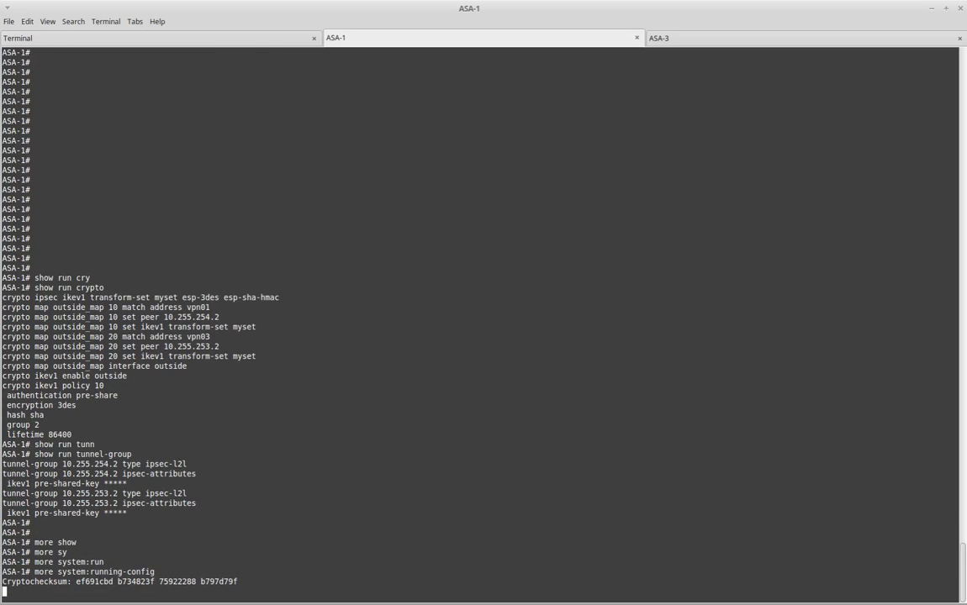
Page through ASA-1's running configuration to its end and return to an empty prompt.
key(space)
key(space)
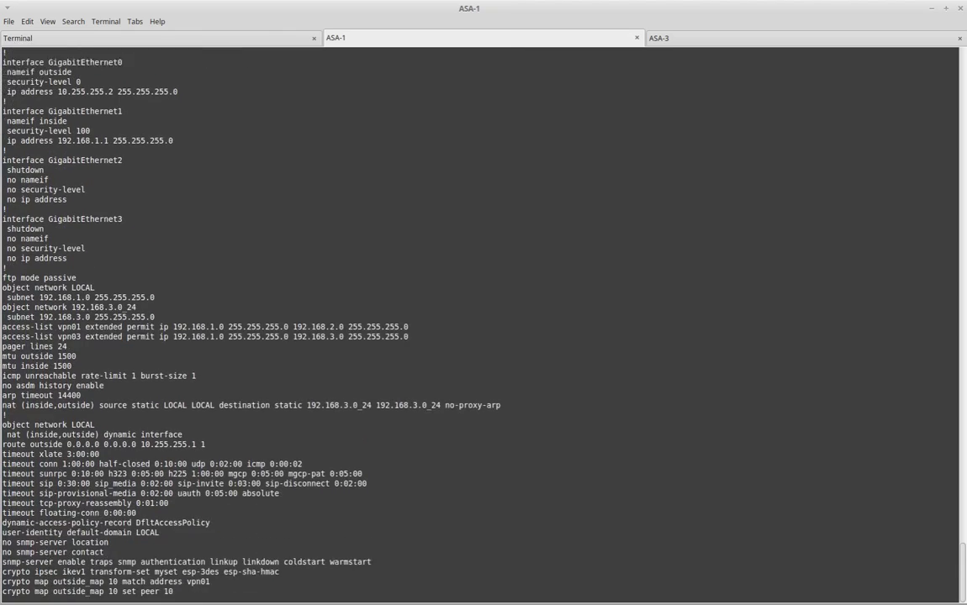
key(space)
key(space)
key(space)
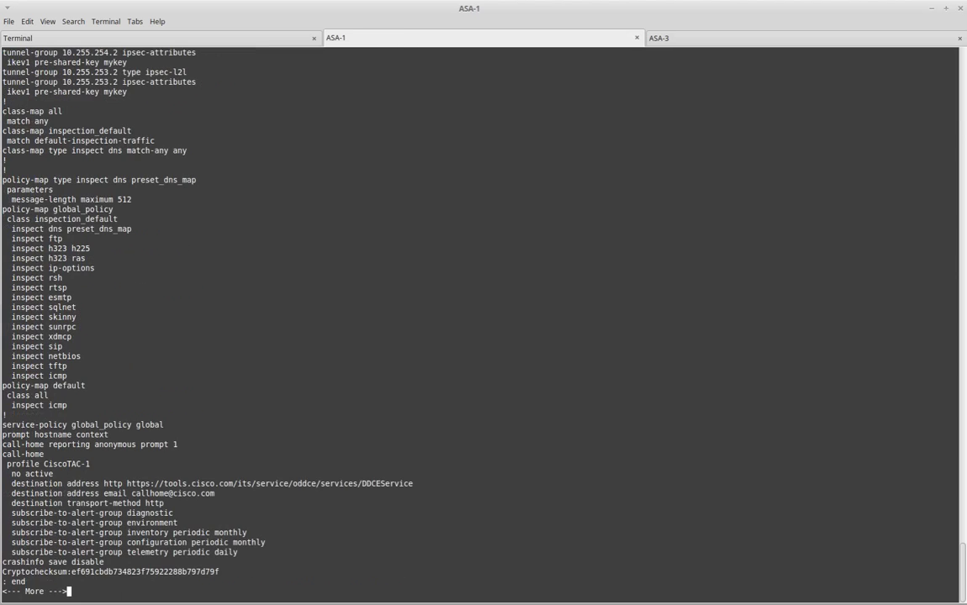
key(space)
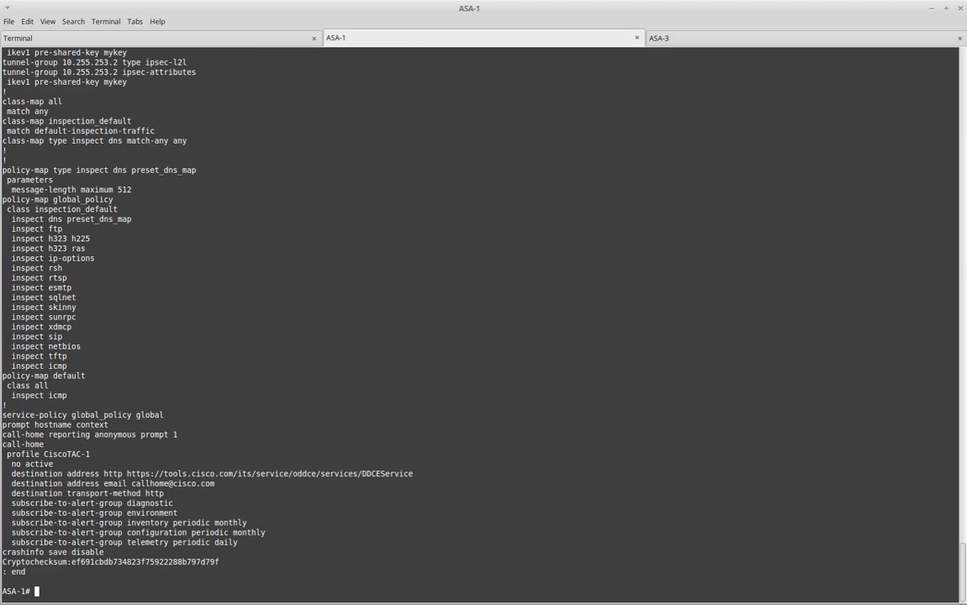
key(Return)
key(Return)
Display ASA-1's running configuration from the tunnel-group section onward with "more system:running-config | begin tunnel-group".
key(Up)
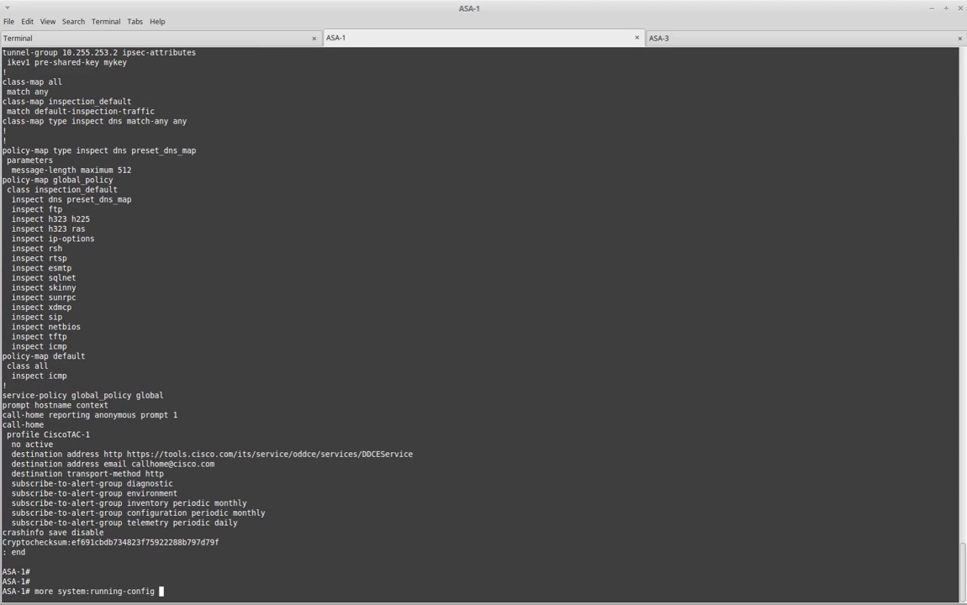
text(| b)
key(Tab)
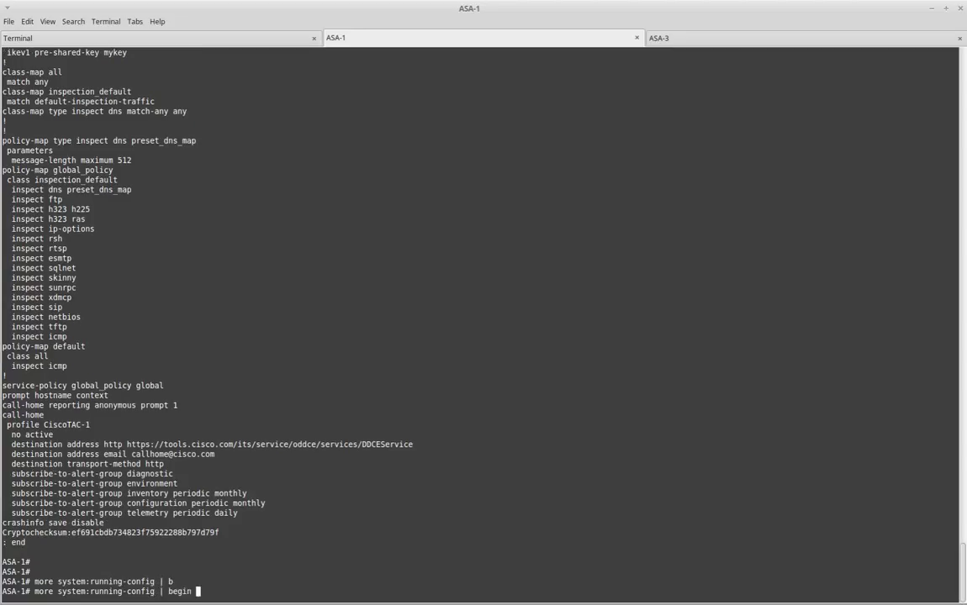
key(BackSpace)
key(BackSpace)
key(BackSpace)
key(BackSpace)
key(BackSpace)
key(BackSpace)
text(| b)
key(Tab)
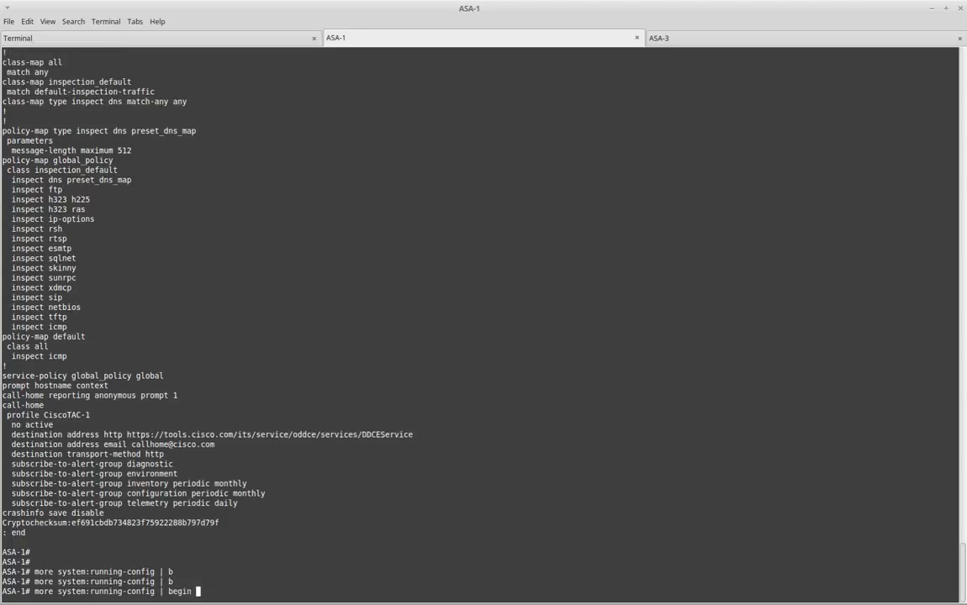
text(tunnel-group)
key(Return)
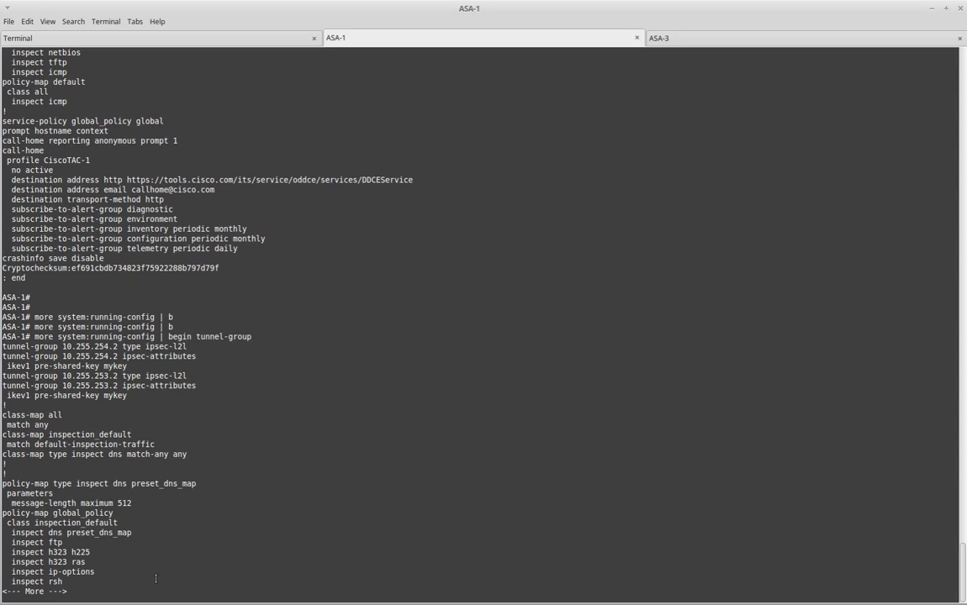
Examine the unmasked IKEv1 pre-shared key of tunnel-group 10.255.253.2 on ASA-1.
double_click(114, 395)
click(139, 395)
double_click(114, 395)
Switch to the ASA-3 session and enter global configuration mode with "confi t".
click(665, 38)
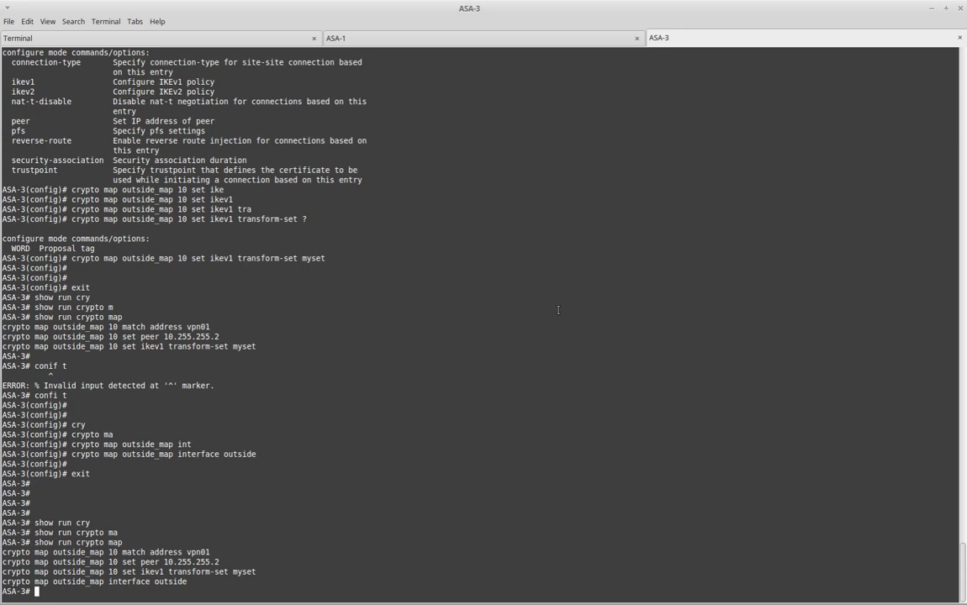
key(Return)
text(confi t)
key(Return)
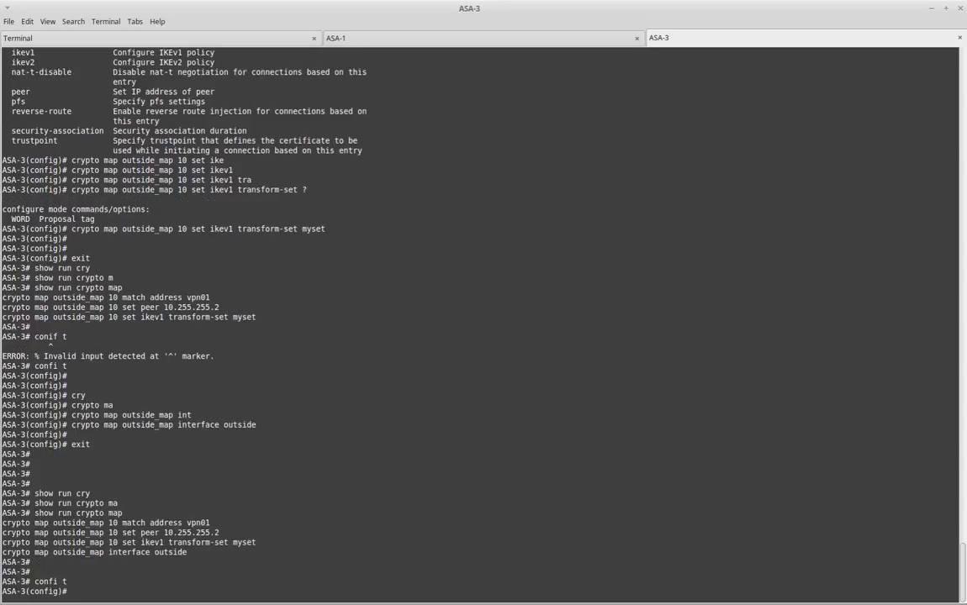
Create tunnel-group 10.255.255.2 on ASA-3 with type ipsec-l2l.
text(tunn)
key(Tab)
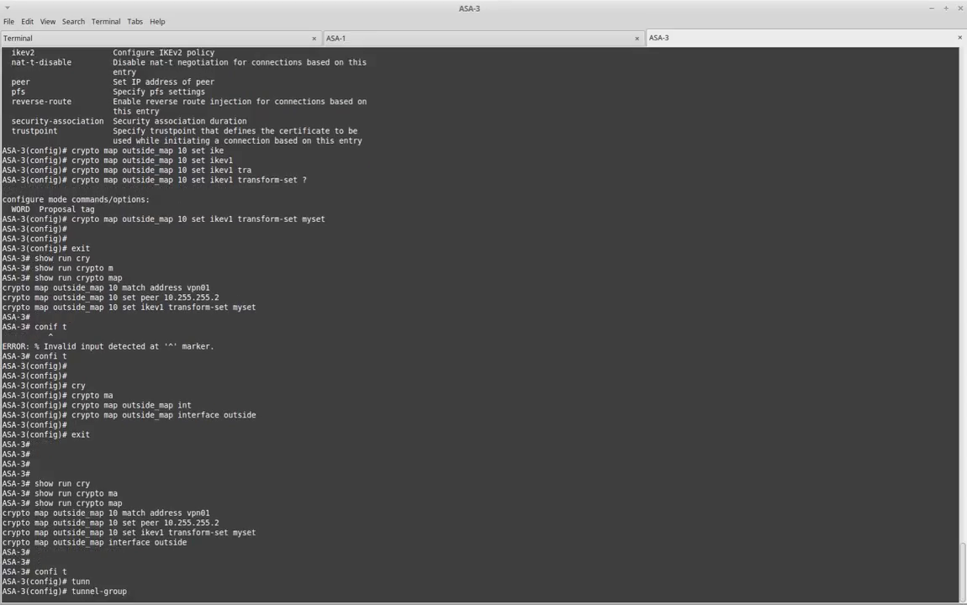
text(10.255.255.2 ip)
key(Tab)
text(se)
key(Tab)
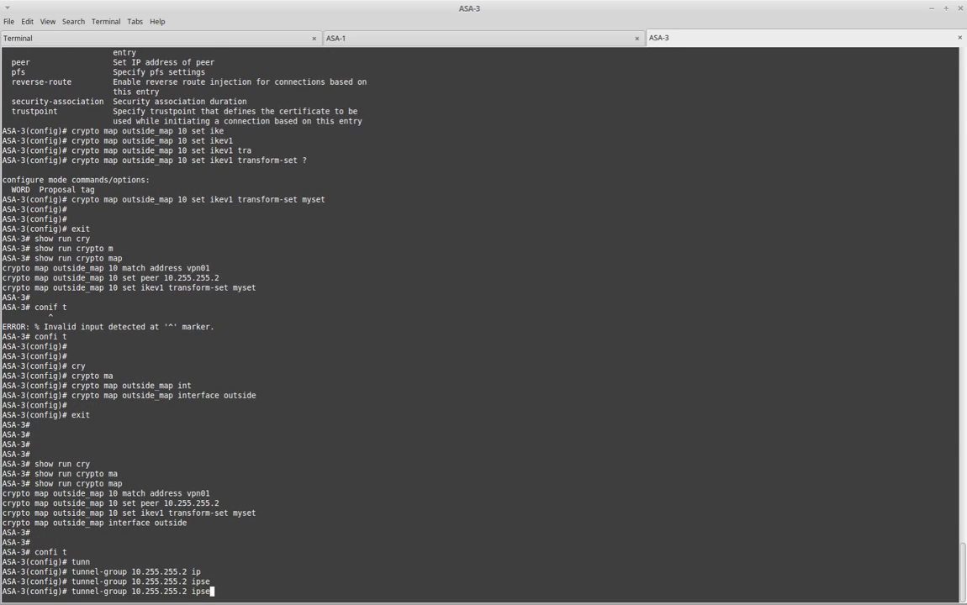
key(BackSpace)
key(BackSpace)
key(BackSpace)
key(BackSpace)
text(ty)
key(Tab)
text(s)
key(Tab)
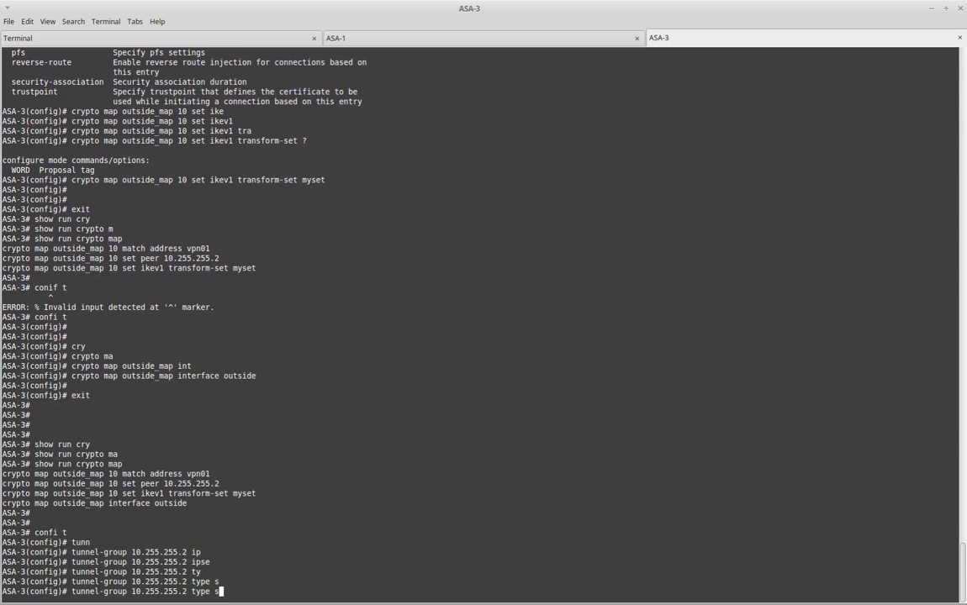
key(BackSpace)
text(ip)
key(Tab)
text(sec-l)
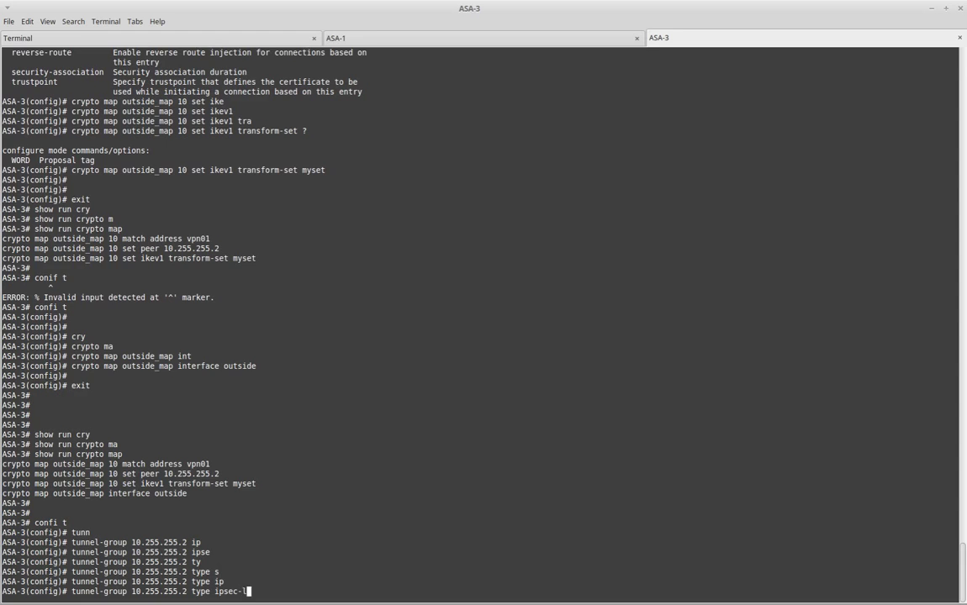
key(Tab)
key(Return)
Enter the ipsec-attributes configuration of tunnel-group 10.255.255.2 on ASA-3.
key(Up)
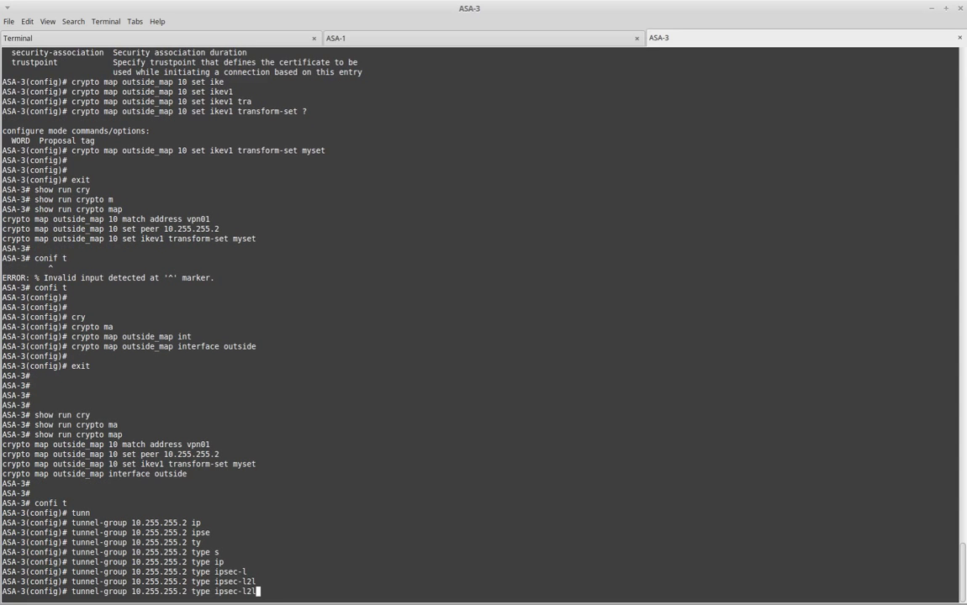
key(BackSpace)
key(BackSpace)
key(BackSpace)
key(BackSpace)
key(BackSpace)
key(BackSpace)
key(BackSpace)
key(BackSpace)
key(BackSpace)
key(BackSpace)
key(BackSpace)
key(BackSpace)
key(BackSpace)
key(BackSpace)
text(ip)
key(Tab)
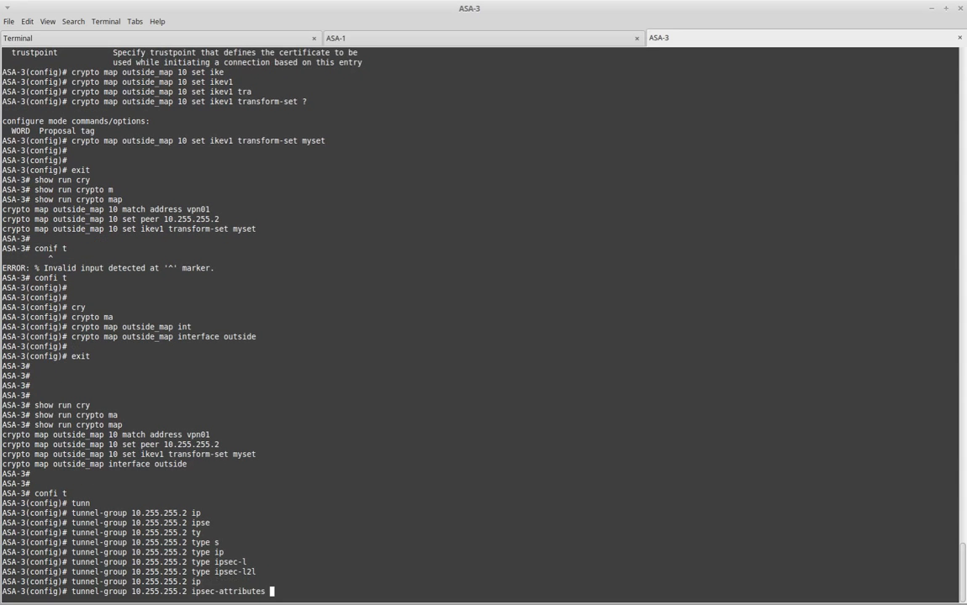
key(Return)
Set the tunnel group's IKEv1 pre-shared key to the same key as on ASA-1, and leave its attributes mode.
text(ike)
key(Tab)
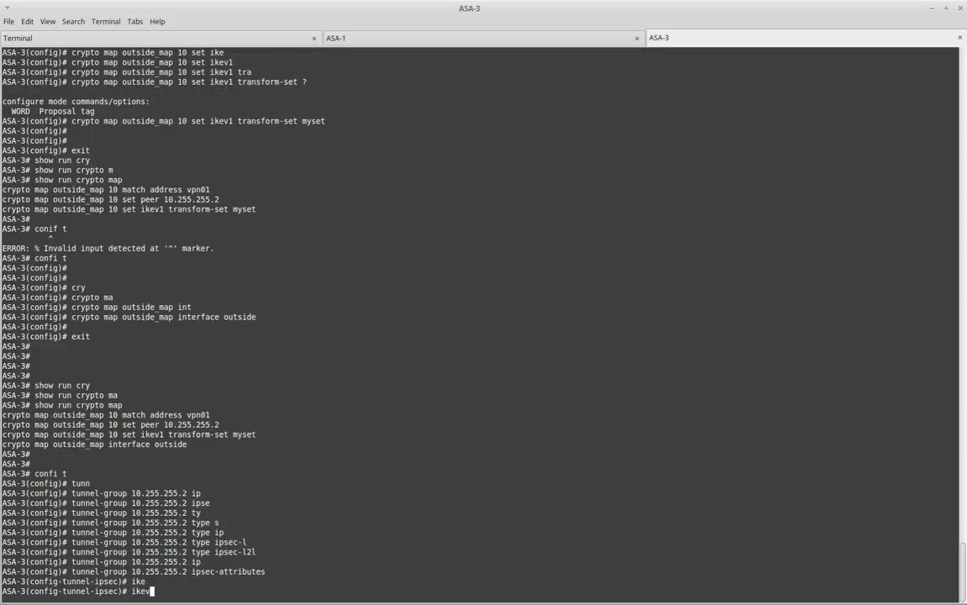
text(1)
key(Tab)
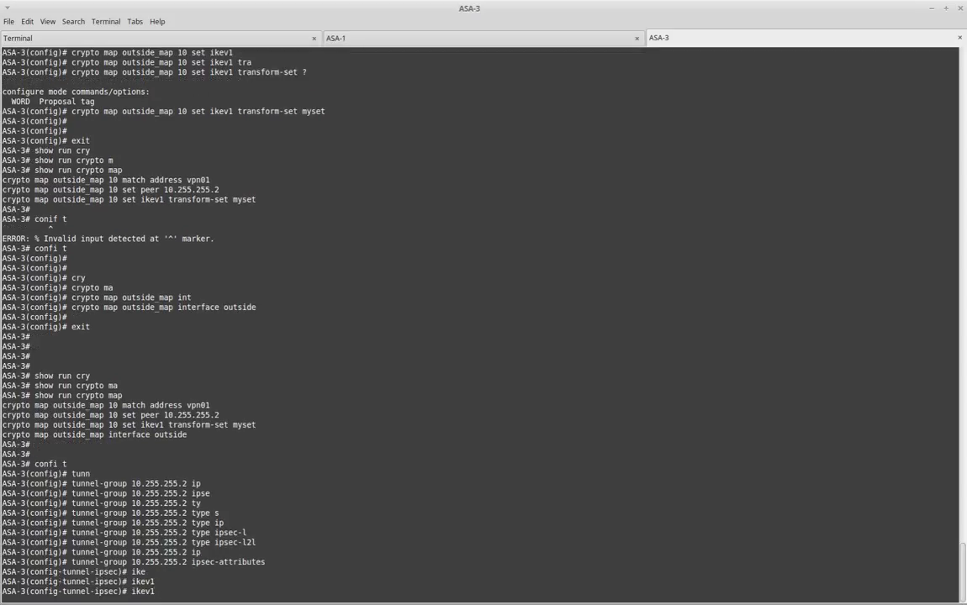
text(pre)
key(Tab)
text(mykey)
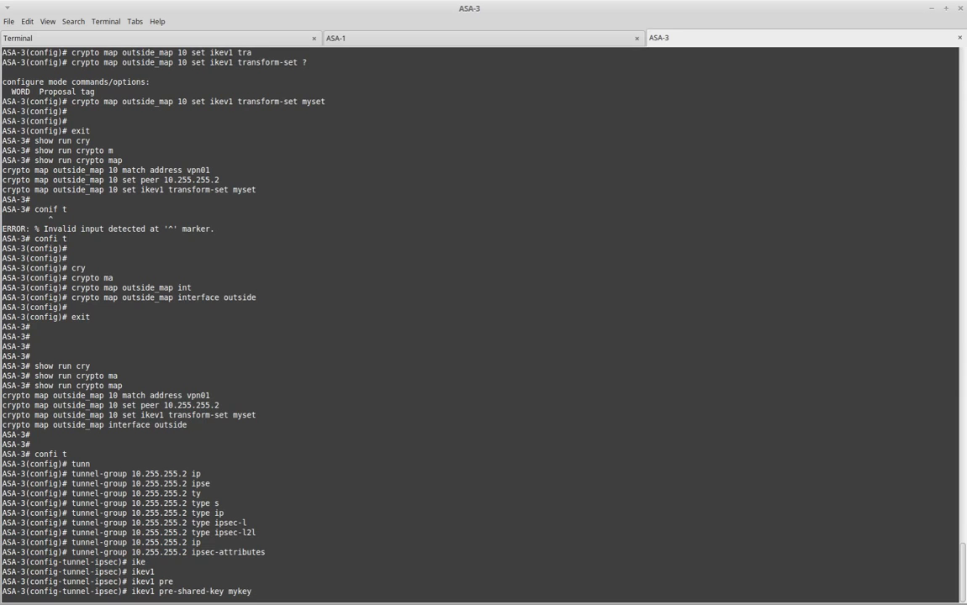
key(Return)
text(exit)
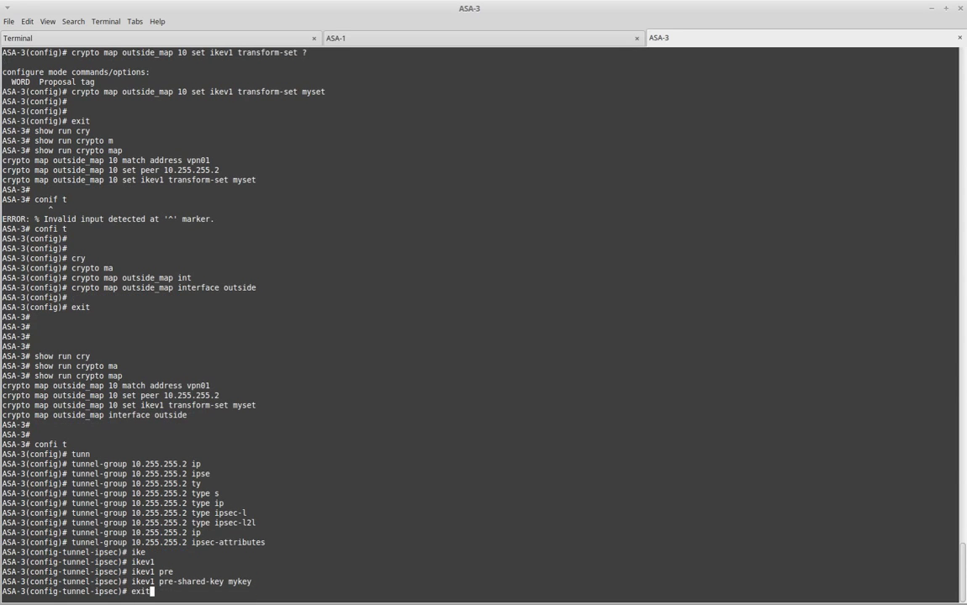
key(Return)
Check the tunnel-group configuration on ASA-3 with "show run tunnel-group".
key(Return)
key(Return)
text(show run tun)
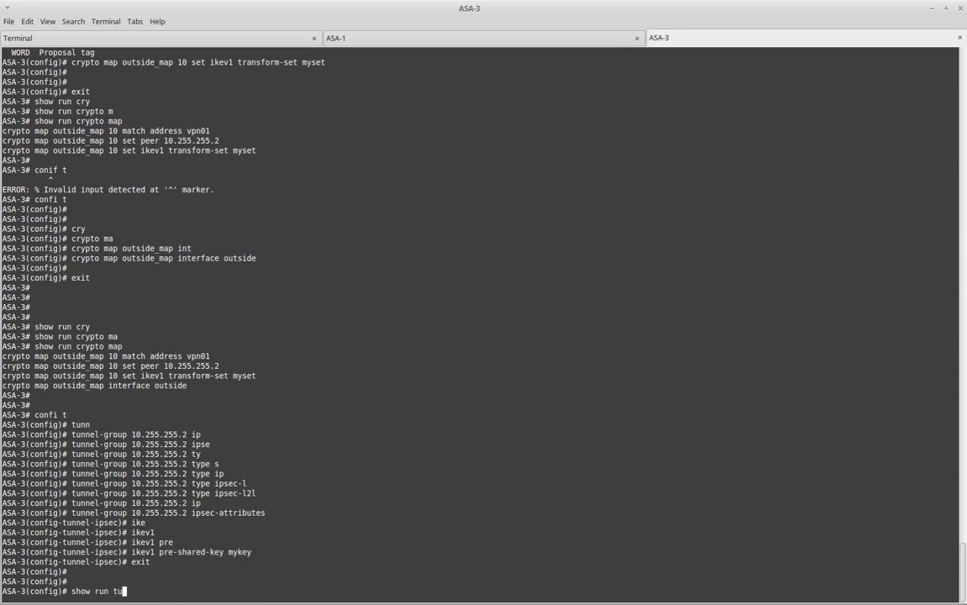
key(Tab)
key(Return)
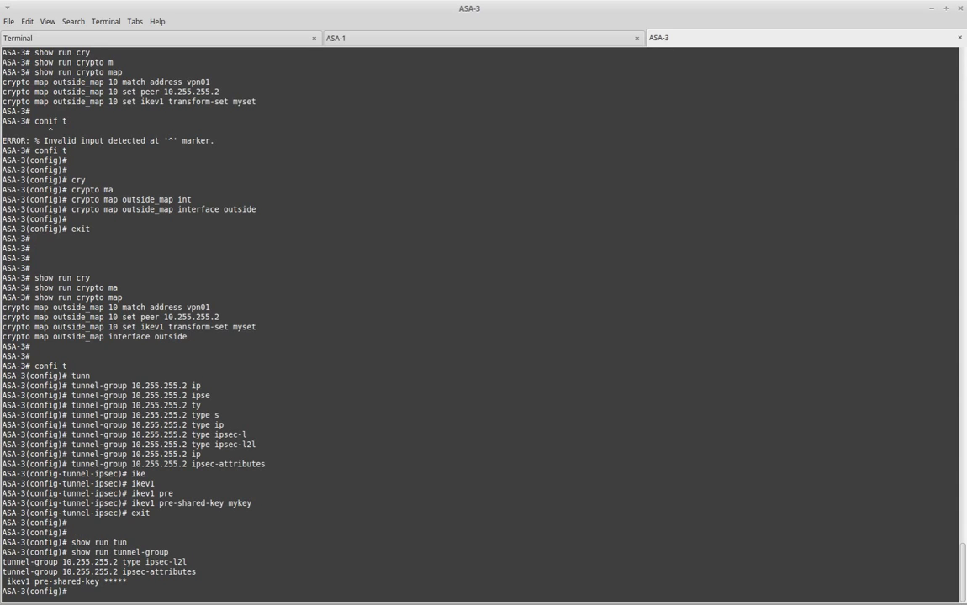
key(Return)
key(Return)
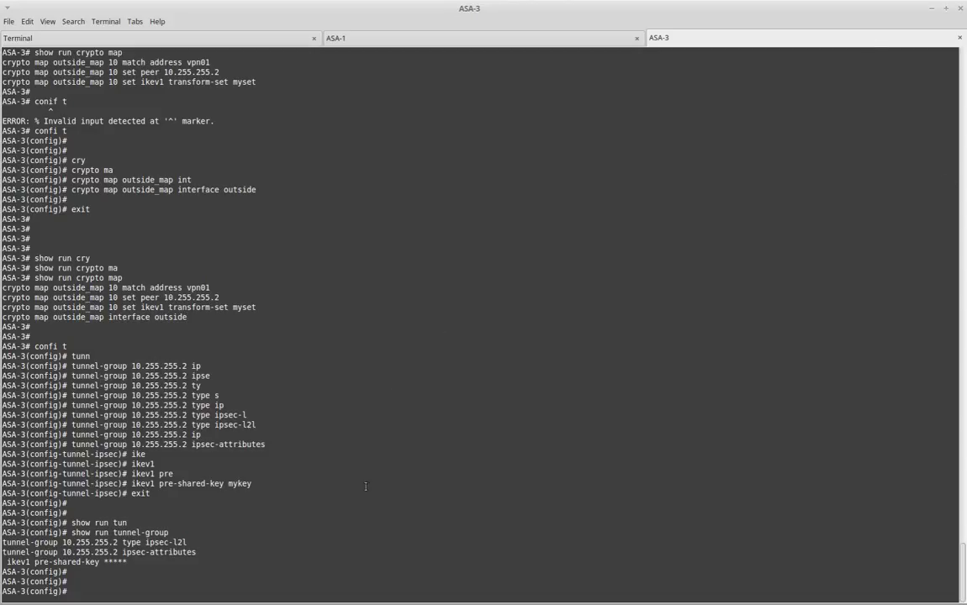
View the GNS3 topology, return to the ASA-3 session and leave configuration mode.
click(931, 8)
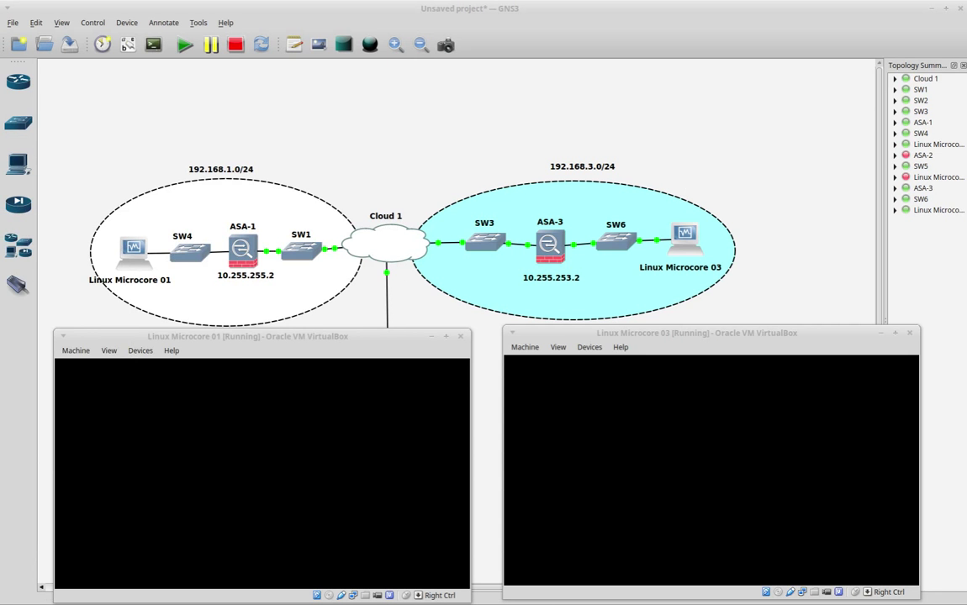
key(alt+Tab)
key(Return)
key(Return)
text(exit)
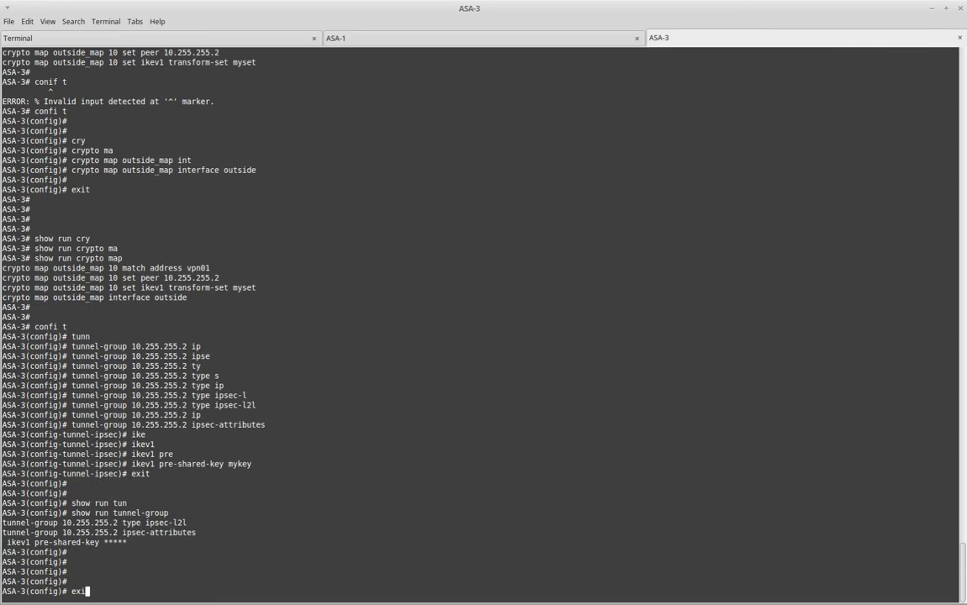
key(Return)
key(Return)
Display the NAT configuration of ASA-3 with "show run nat" and examine its object LOCAL entry.
text(show run nat)
key(Return)
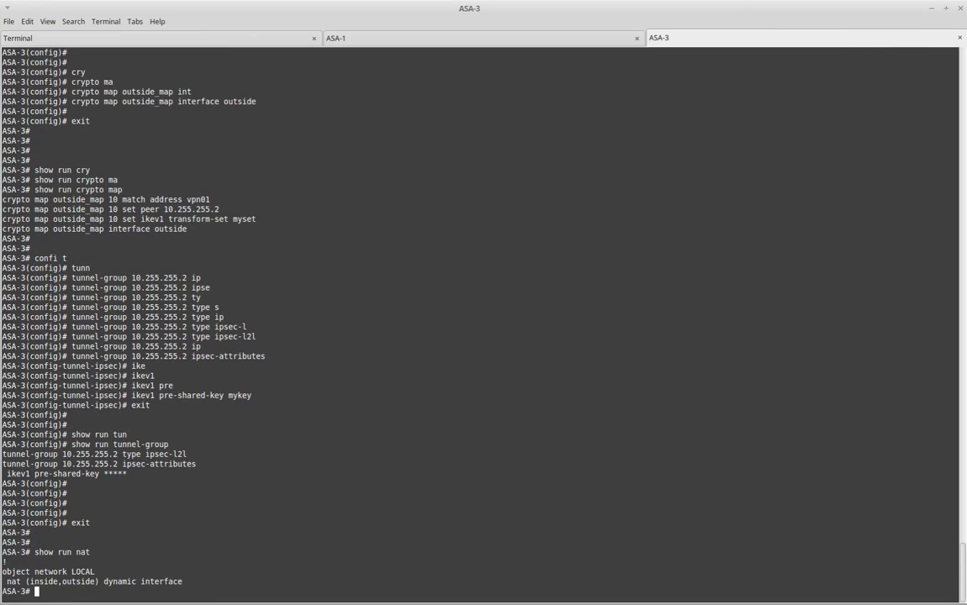
double_click(83, 572)
click(83, 572)
Display the network objects on ASA-3 with "show run object" and compare them with the GNS3 topology.
text(show run ob)
key(Tab)
key(Return)
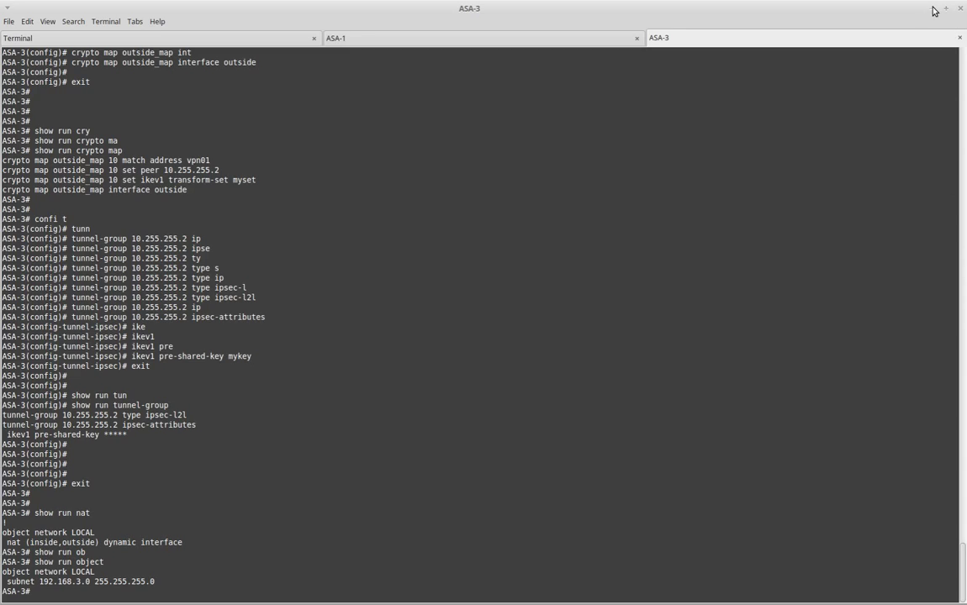
key(alt+Tab)
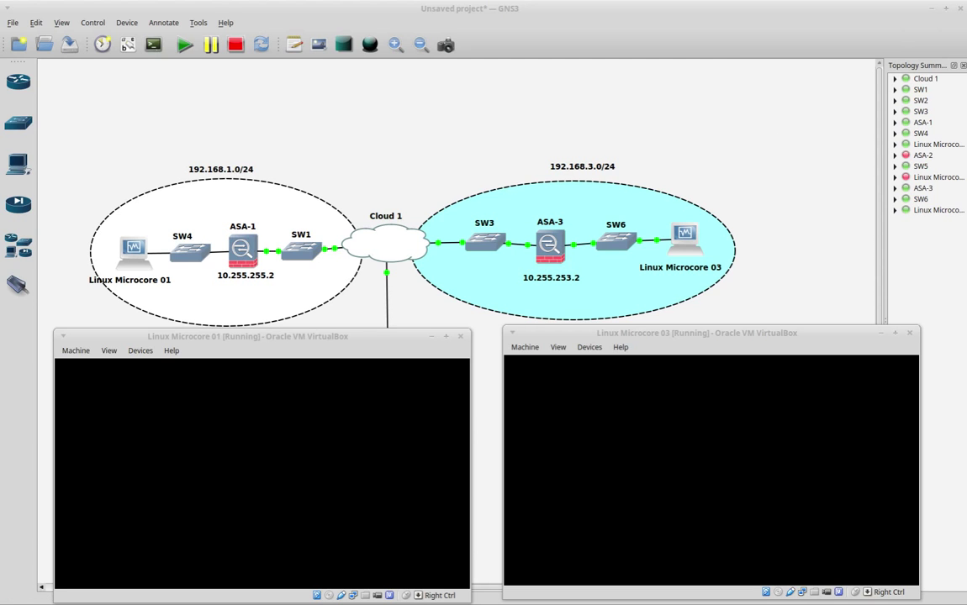
key(alt+Tab)
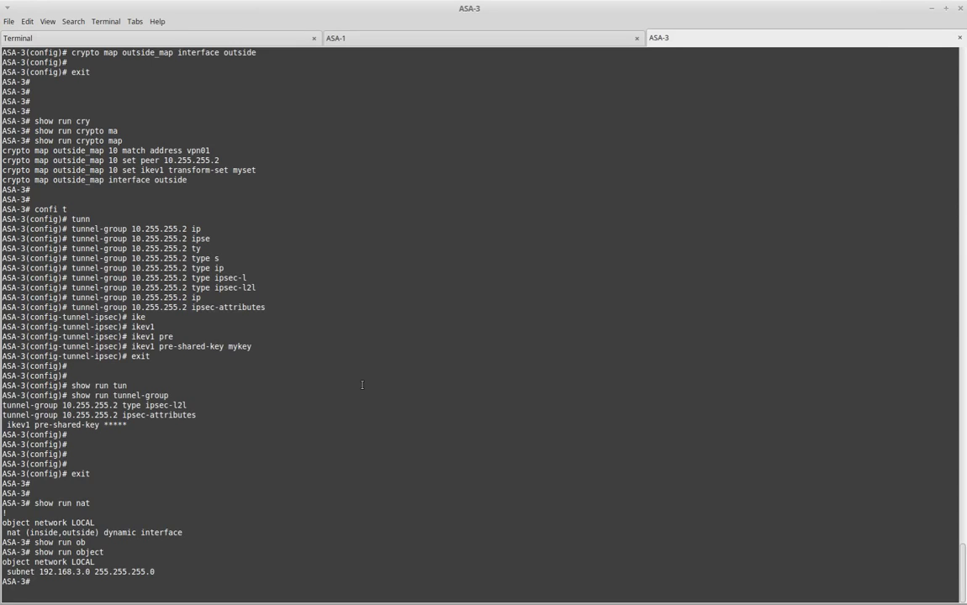
Enter configuration mode on ASA-3 and create the network object 192.168.1.0_24.
key(Return)
text(confi t)
key(Return)
key(Return)
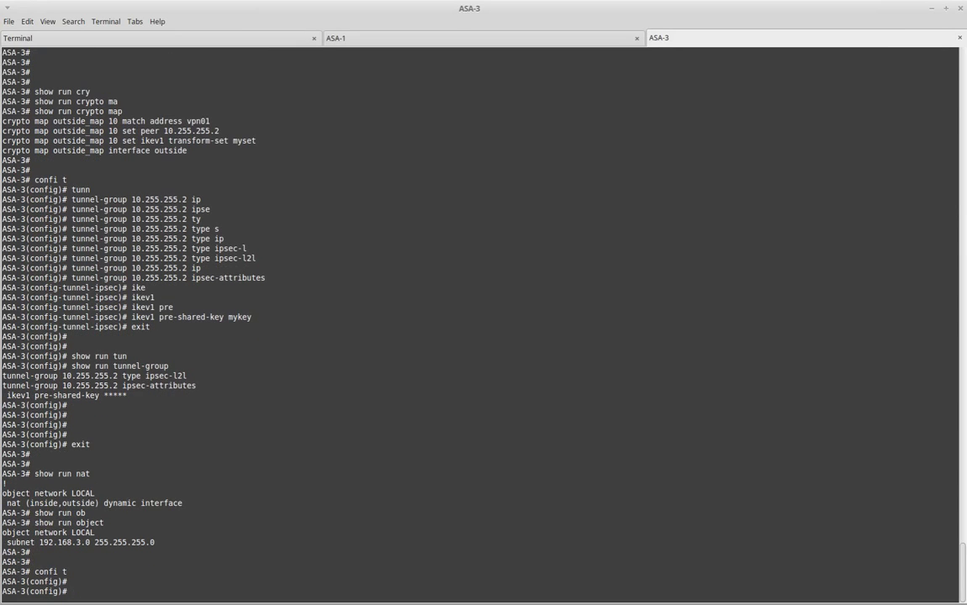
text(ob)
key(Tab)
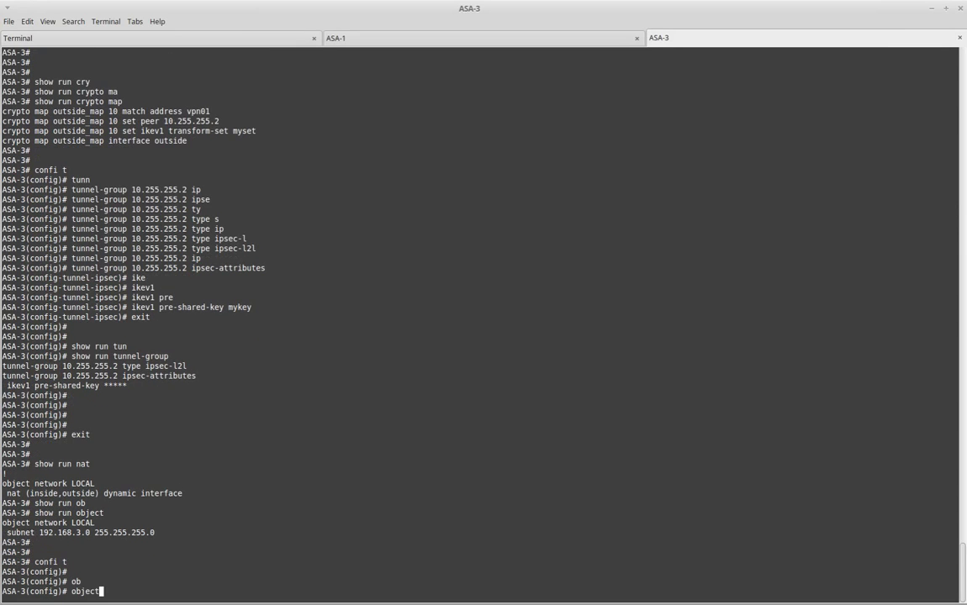
text(ne)
key(Tab)
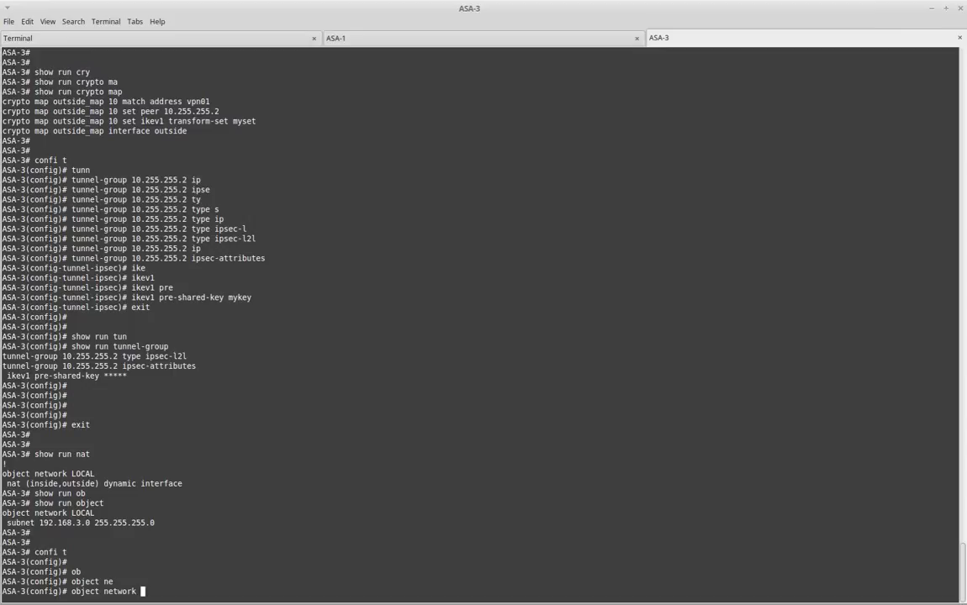
text(192.168..0 24)
key(Left)
key(Left)
key(Left)
key(Left)
text(1)
key(Right)
key(Right)
key(Right)
key(Right)
key(Right)
key(Return)
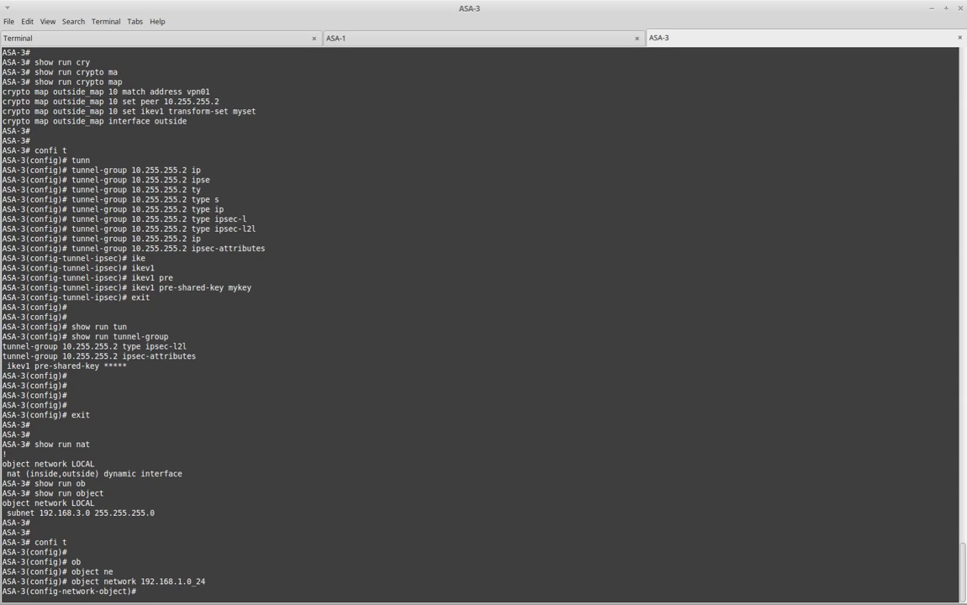
Define the new object's subnet as 192.168.1.0 255.255.255.0 and leave object configuration.
text(sub)
key(Tab)
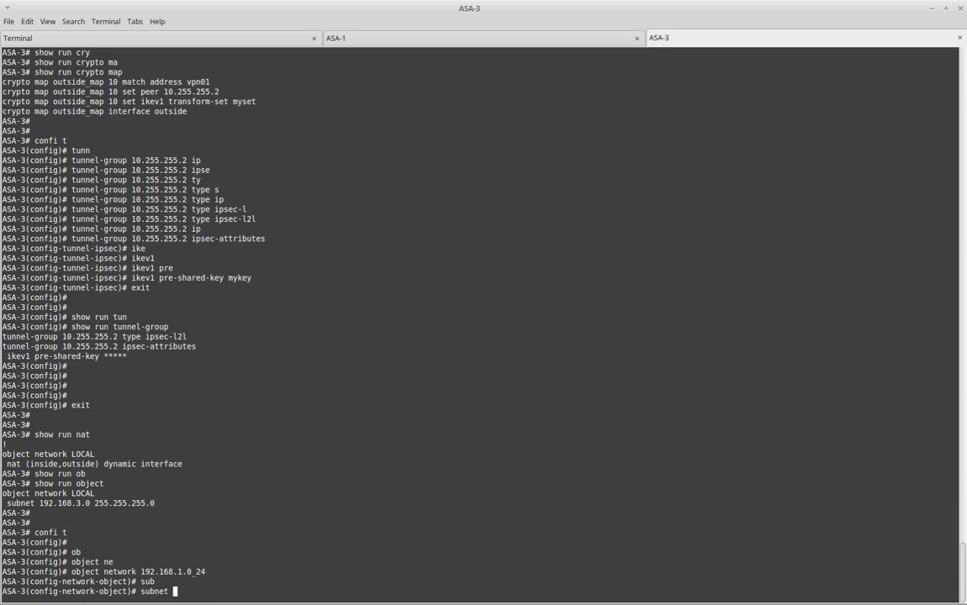
text(192.168.1.0 255.255.255.0)
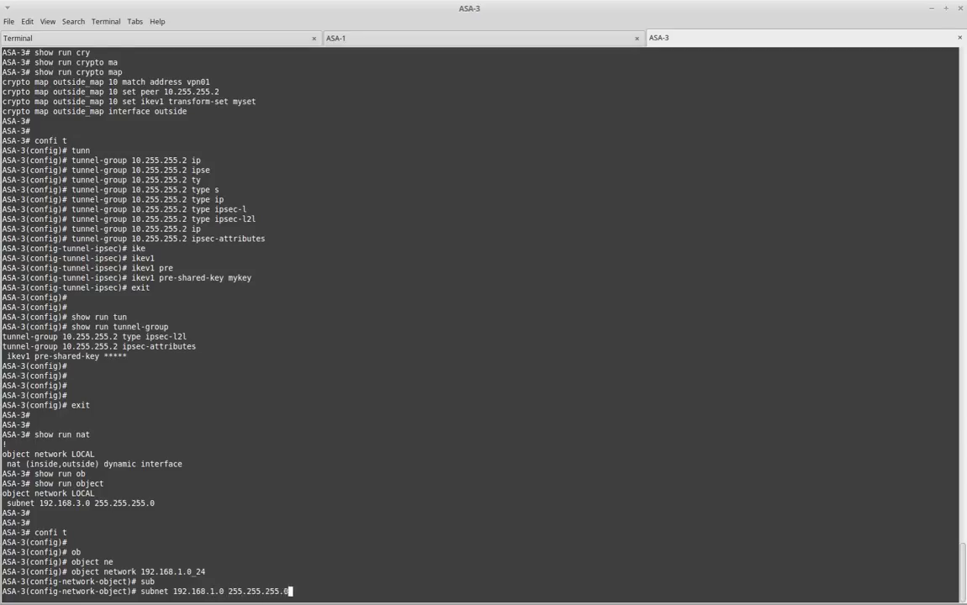
key(Return)
key(Return)
text(exit)
key(Return)
Check the network objects on ASA-3 with "show run object".
text(show run ob)
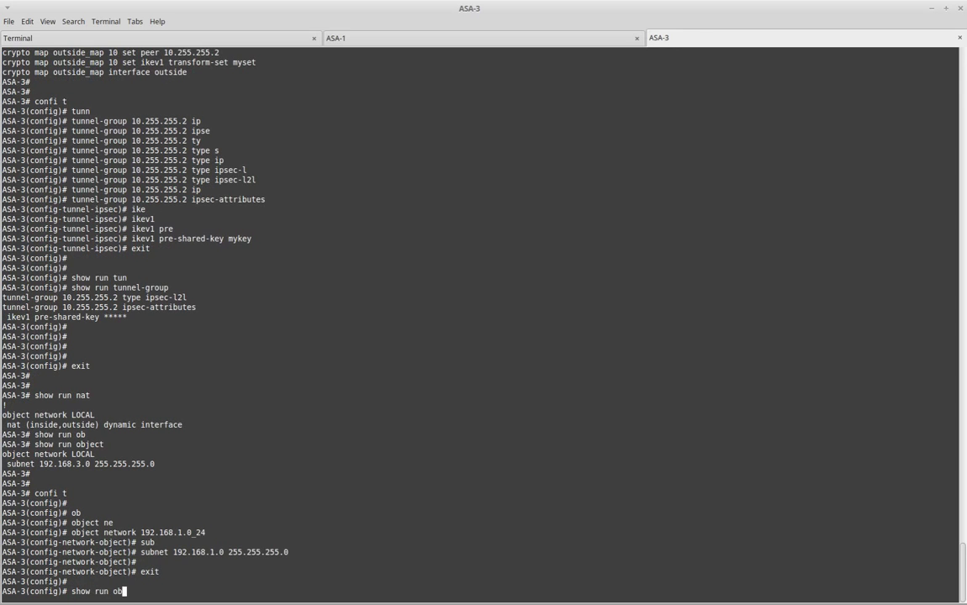
key(Tab)
key(Return)
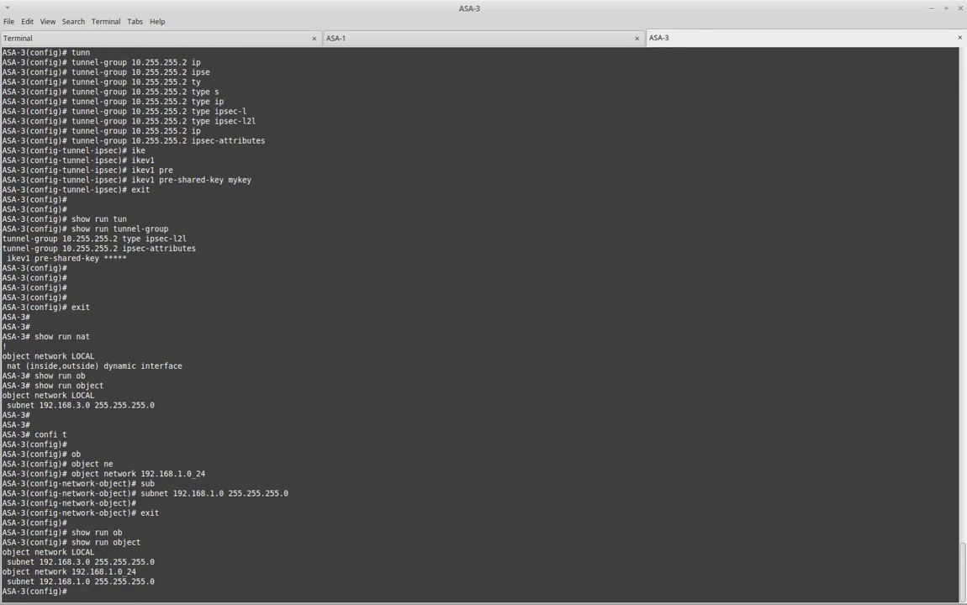
key(Return)
key(Return)
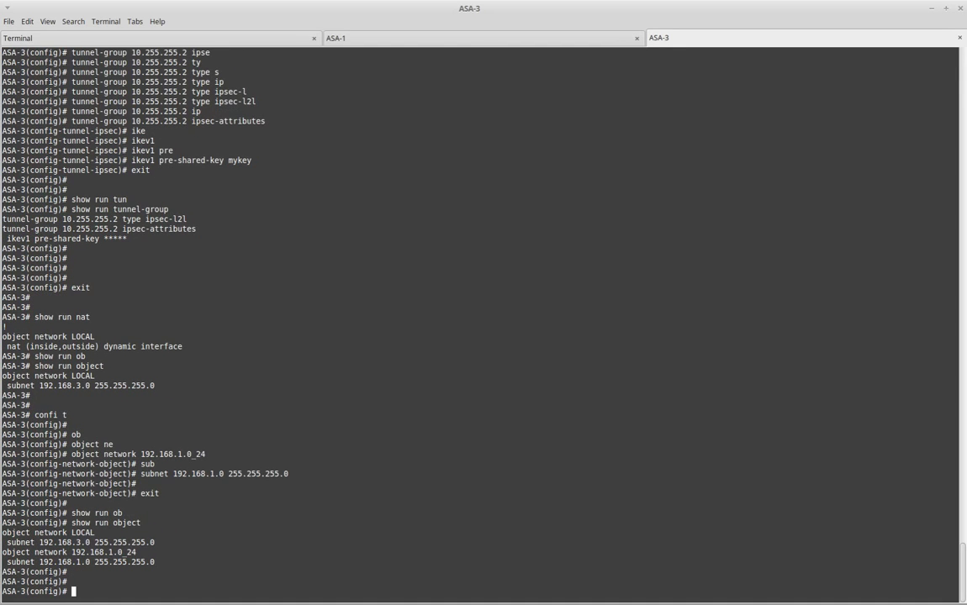
Display the interface names of ASA-3 with "show nameif".
text(show nam)
key(Tab)
key(Tab)
key(Return)
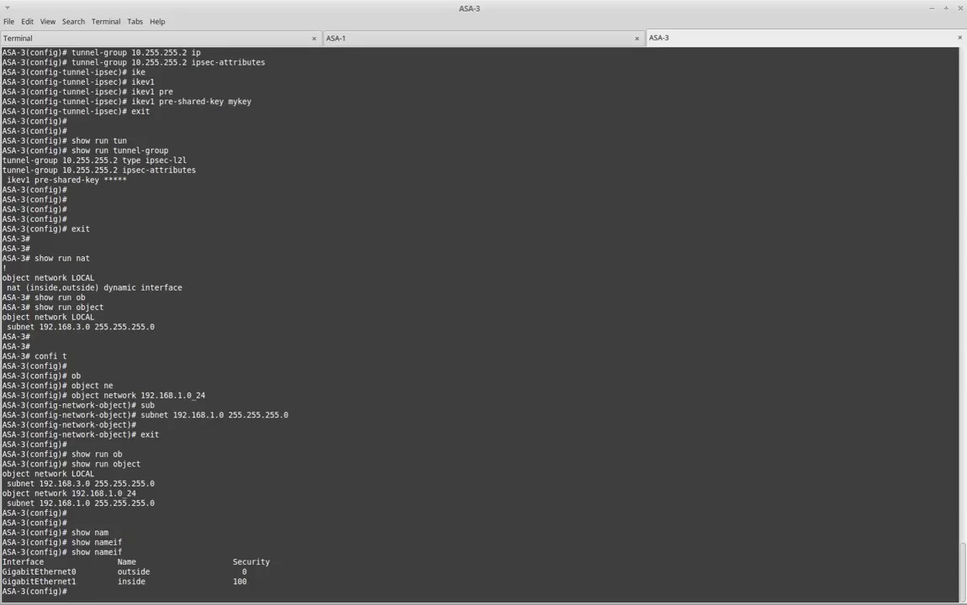
Begin a NAT rule from inside to outside with the static source mapping LOCAL LOCAL.
text(nat (in)
key(Tab)
text(,)
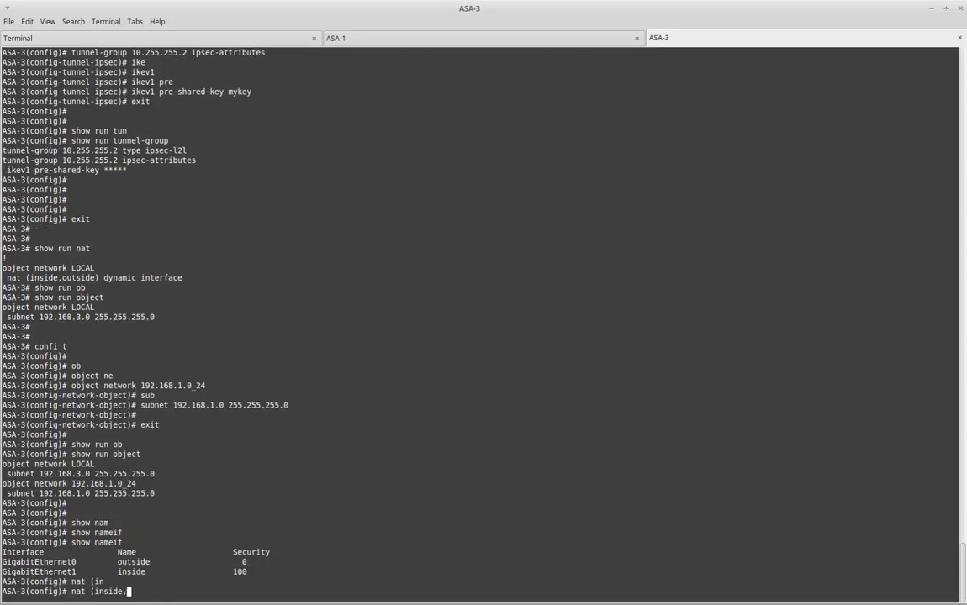
text(out)
key(Tab)
text() )
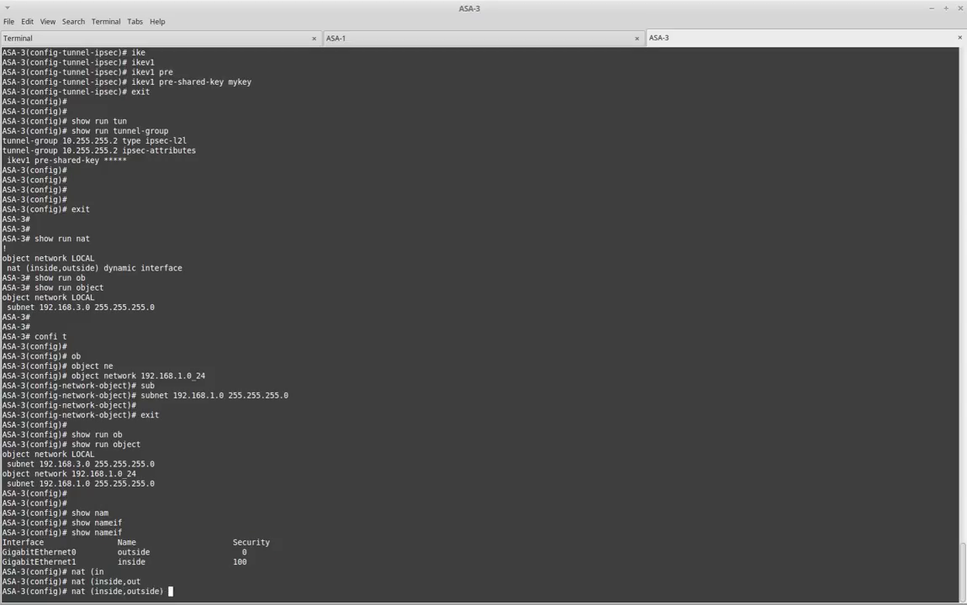
text(sou)
key(Tab)
text(sta)
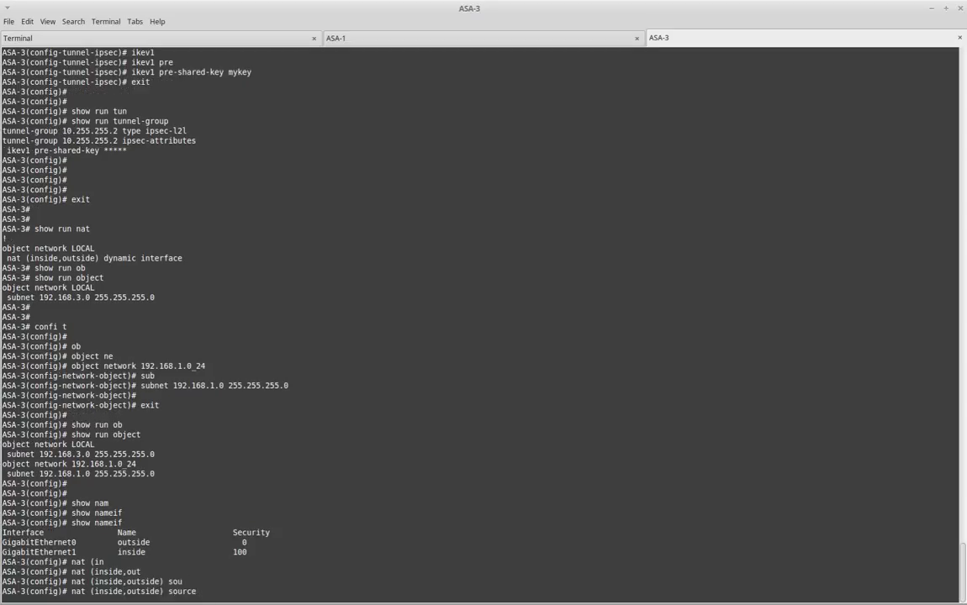
key(Tab)
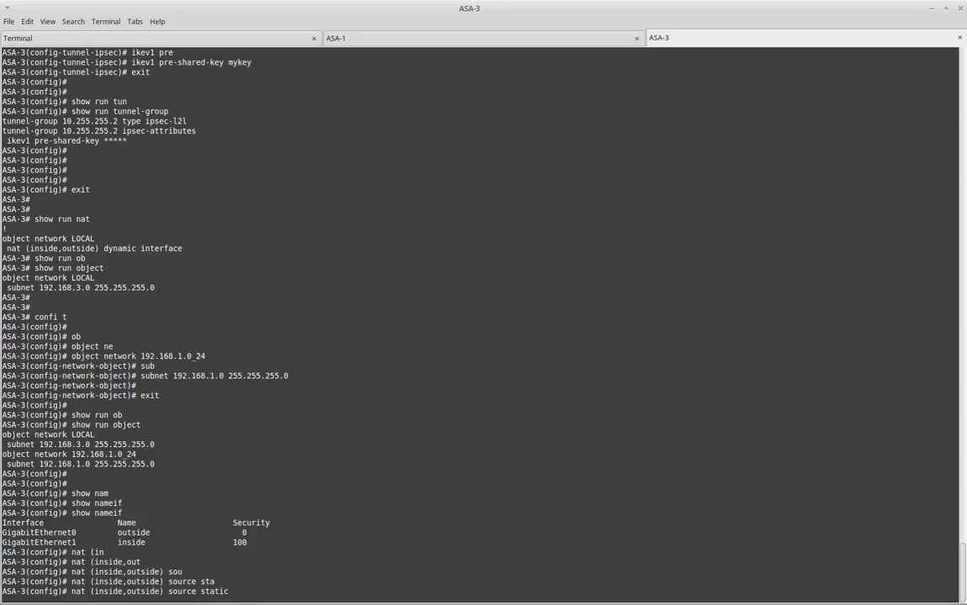
text(LOCAL LOCA)
text(L)
Complete the NAT exemption rule with "destination static 192.168.1.0_24 192.168.1.0_24" and the no-proxy-arp option.
text(de)
key(Tab)
text(stinat)
key(Tab)
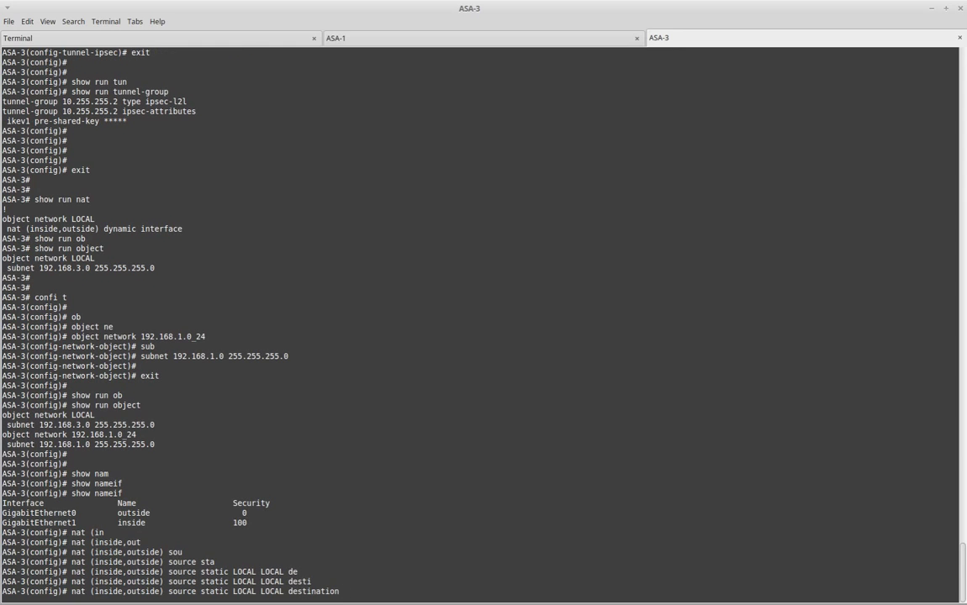
text(st)
key(Tab)
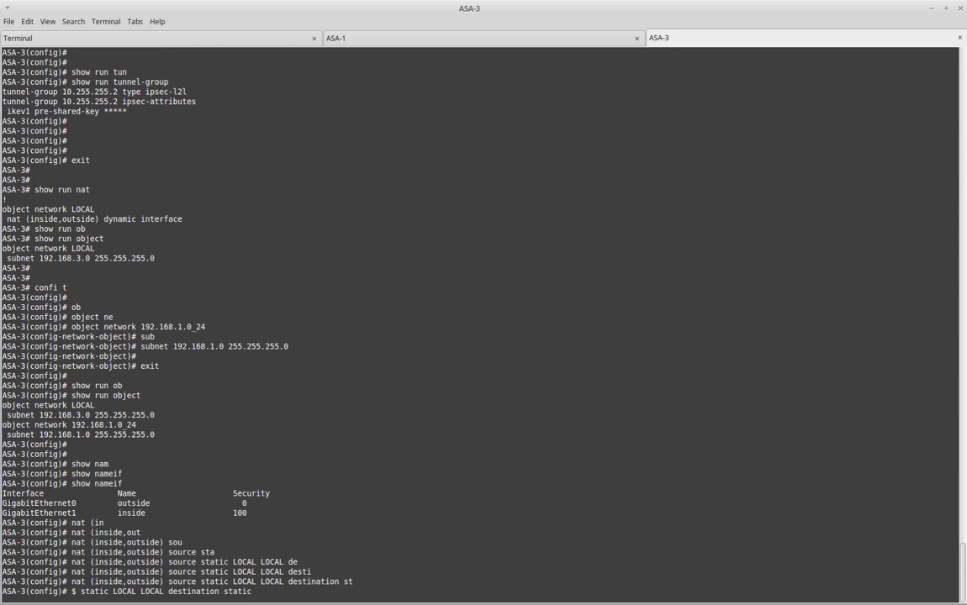
text(192.168.1.0_24 192.168.1.0)
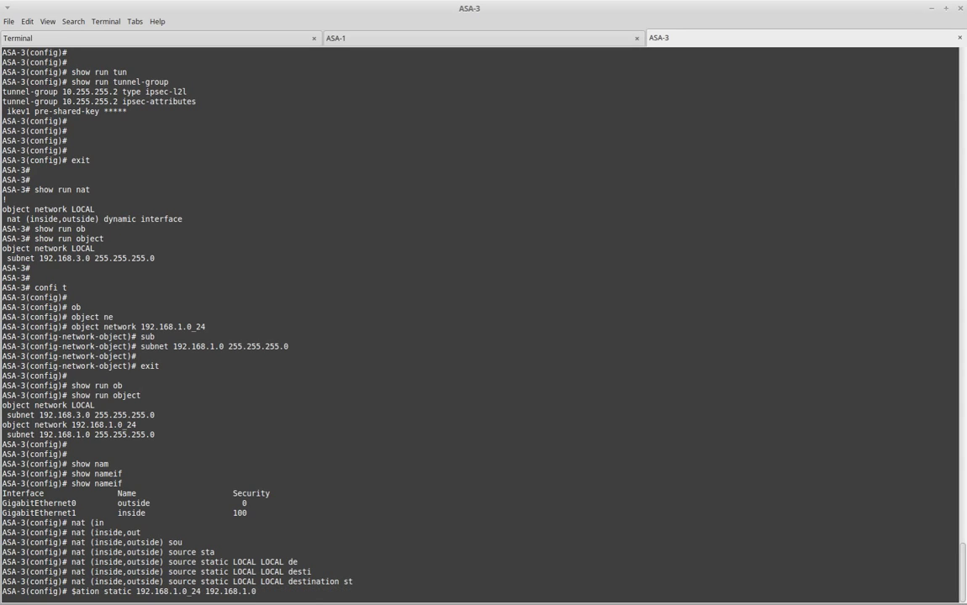
text(_24 )
text(?)
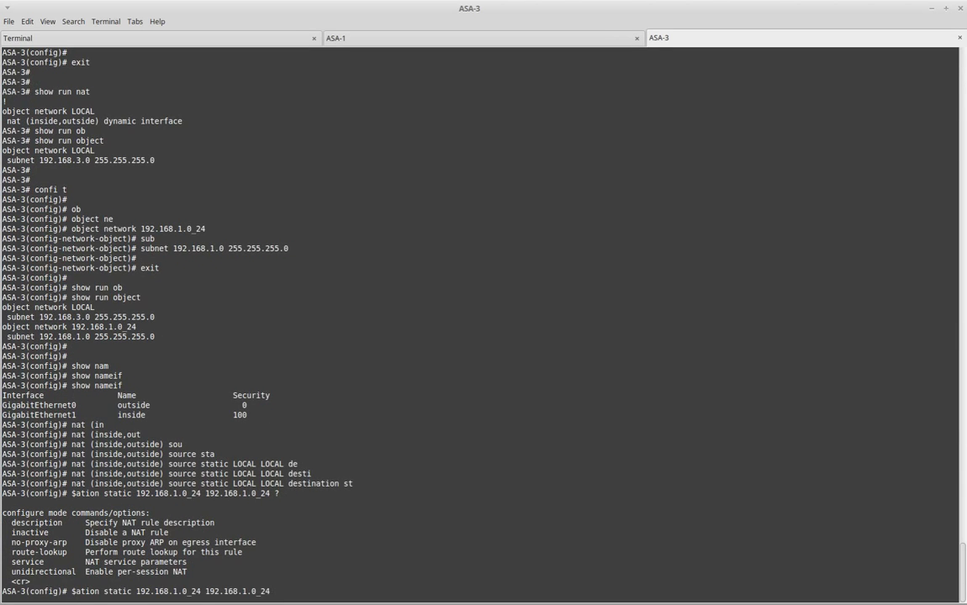
text(no)
key(Tab)
key(Return)
key(Return)
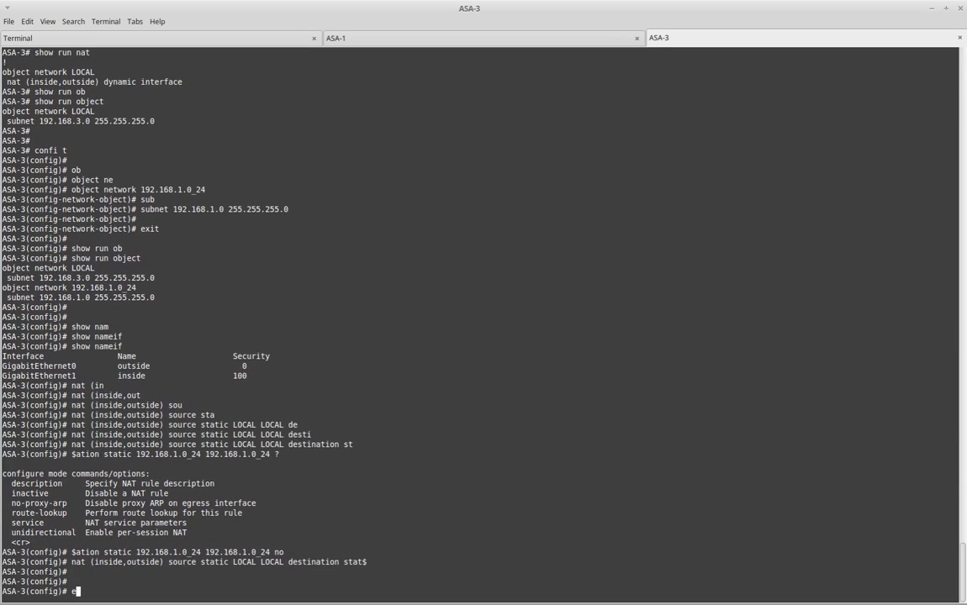
Leave configuration mode and review the NAT configuration with "show run nat".
text(exit)
key(Return)
text(show run nat)
key(Return)
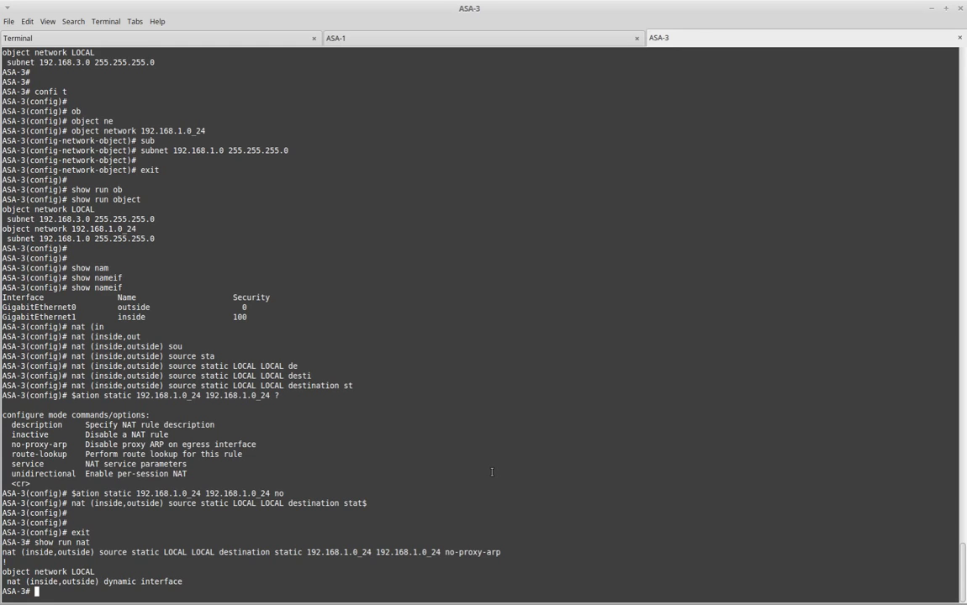
Display the NAT policies and their hit counters on ASA-3 with "show nat".
key(Return)
key(Return)
text(show nat)
key(Return)
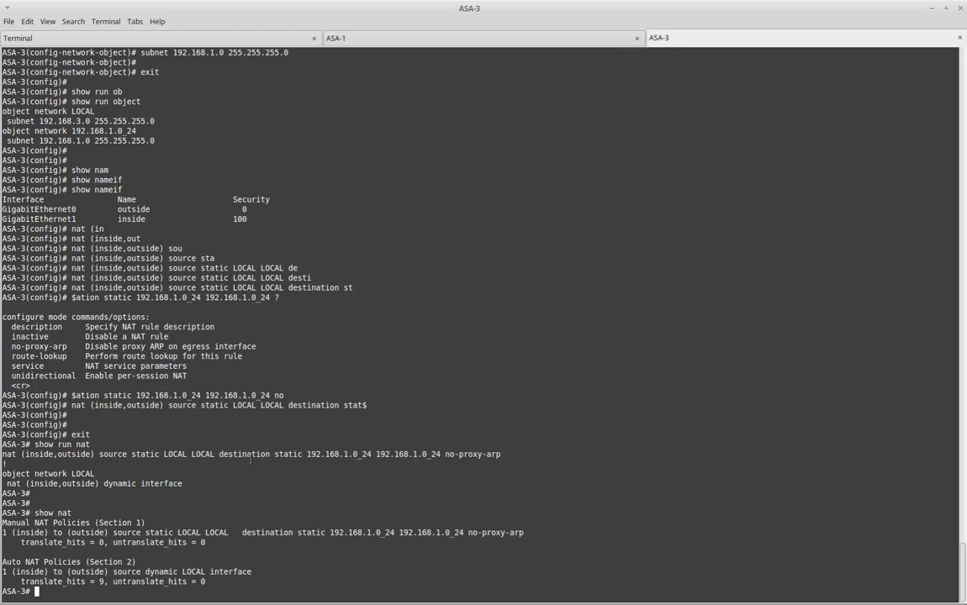
Check the IKE security associations on ASA-3 with "show crypto isakmp sa".
text(show cyr)
key(Tab)
key(BackSpace)
key(BackSpace)
text(ry)
key(Tab)
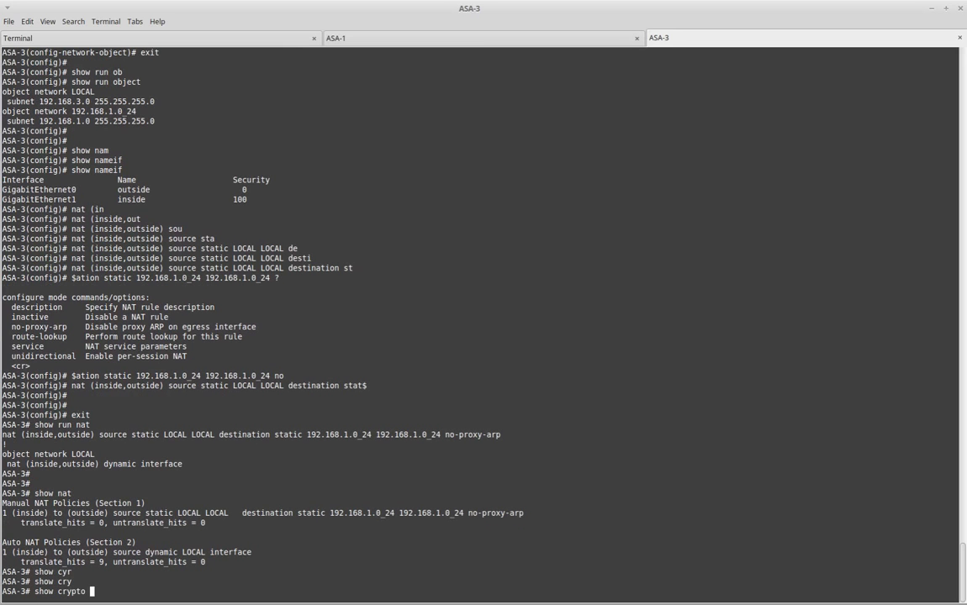
text(isa)
key(Tab)
text(sa)
key(Tab)
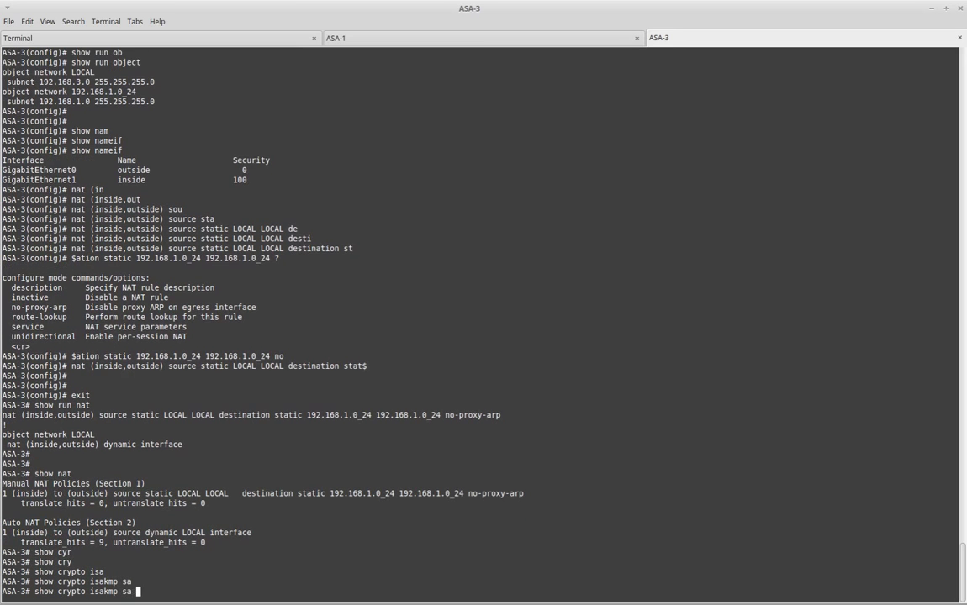
key(Return)
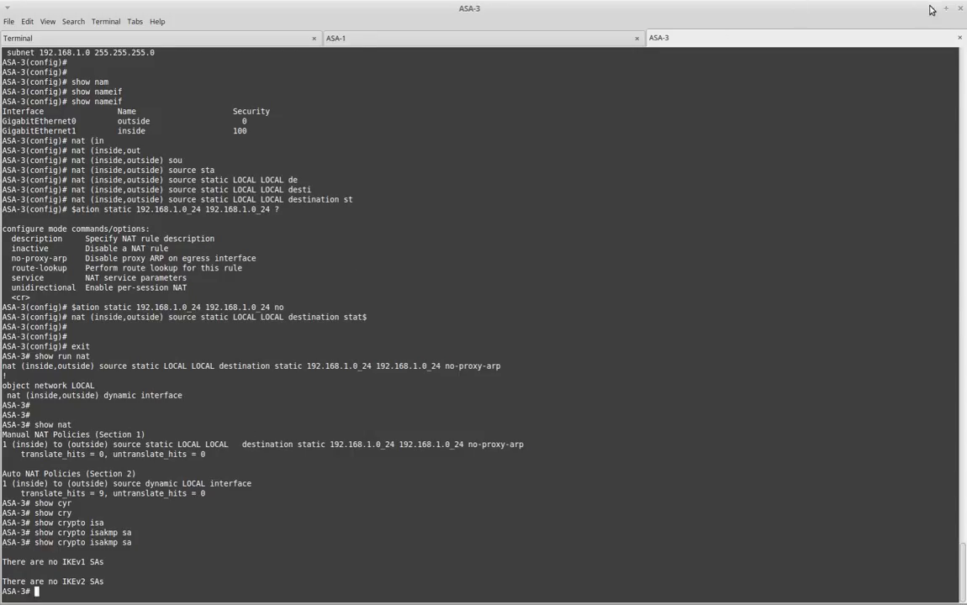
Switch to the GNS3 topology and wake the Linux Microcore 01 console beside the Linux Microcore 03 console.
middle_click(834, 7)
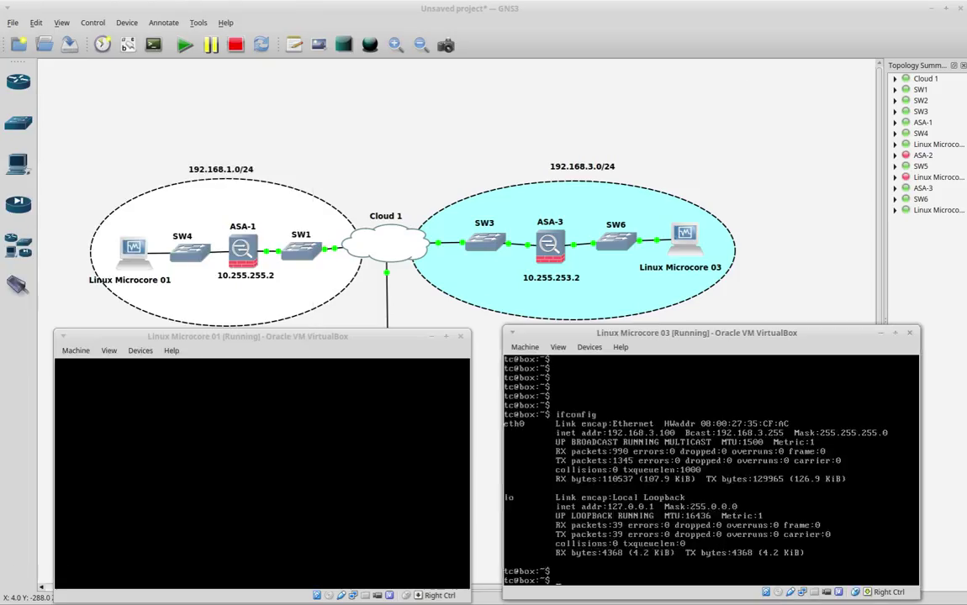
key(Return)
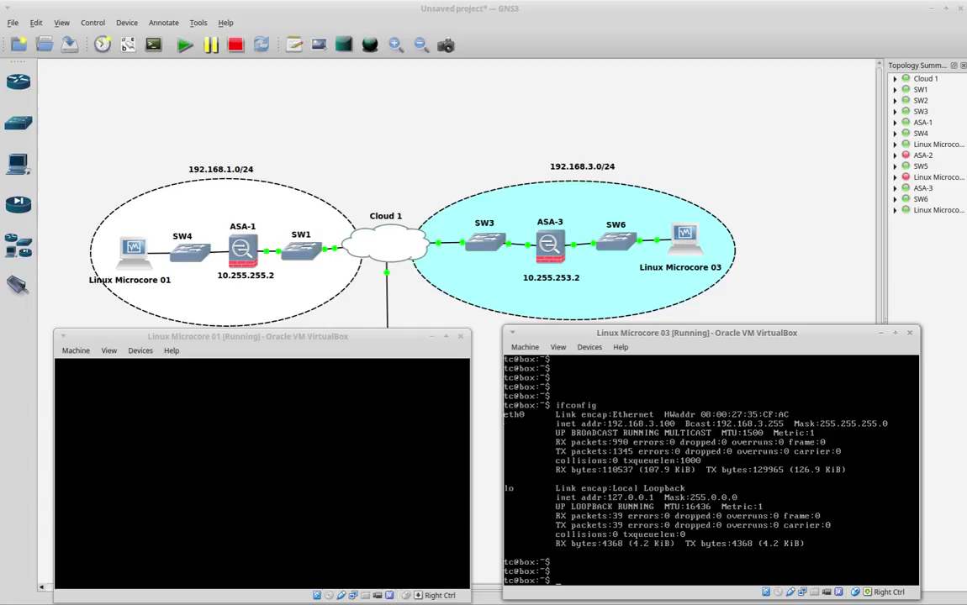
key(Control_R)
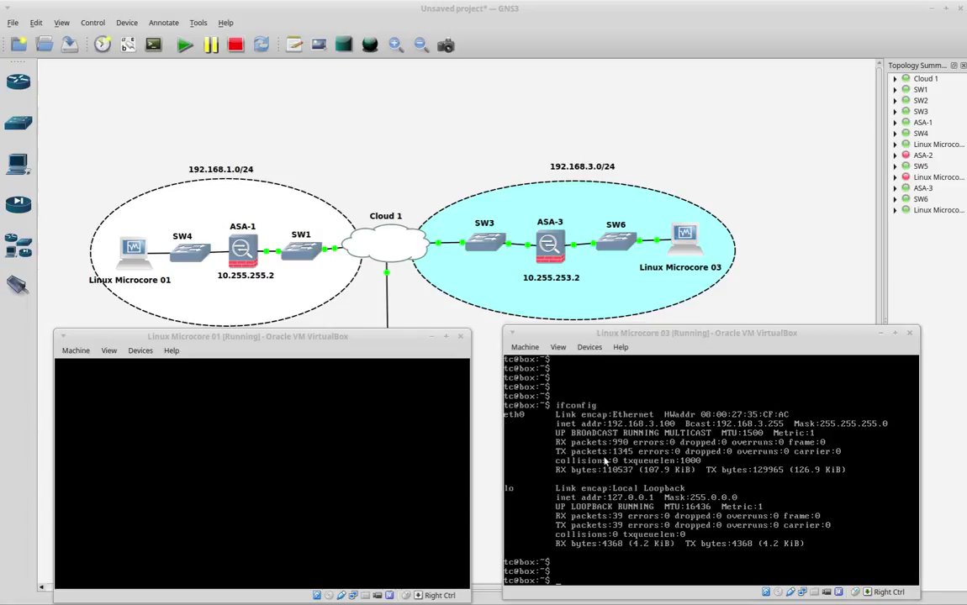
click(309, 400)
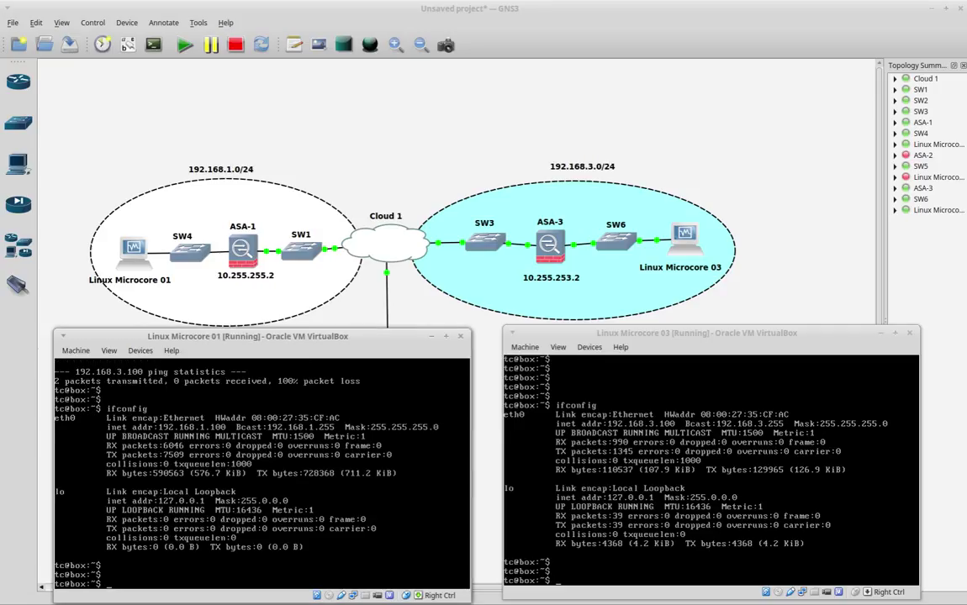
Start a ping from Linux Microcore 03 to 192.168.1.100 to send traffic through the VPN tunnel.
key(Control_R)
click(540, 402)
text(ping)
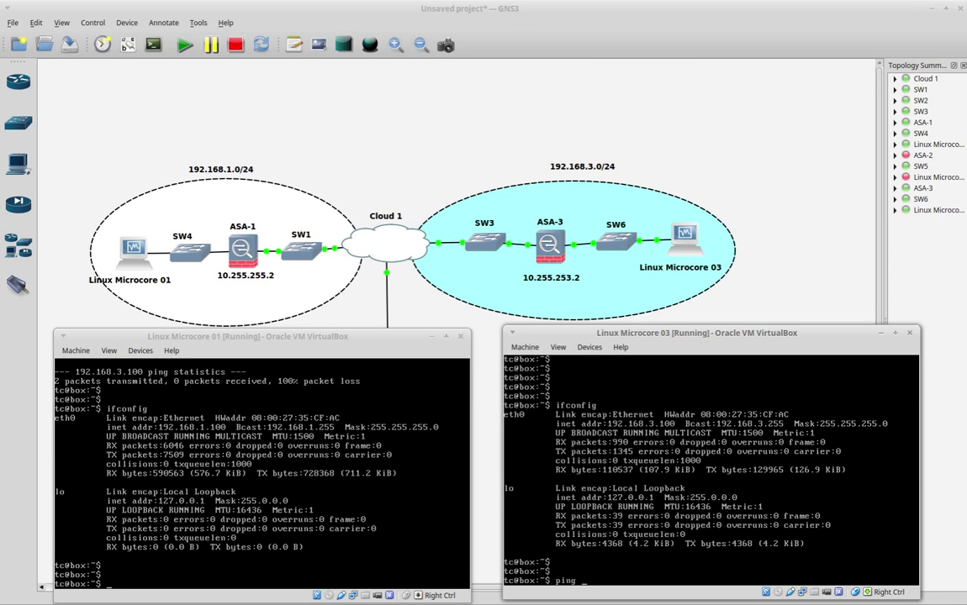
text( 192.168.1.100)
key(Return)
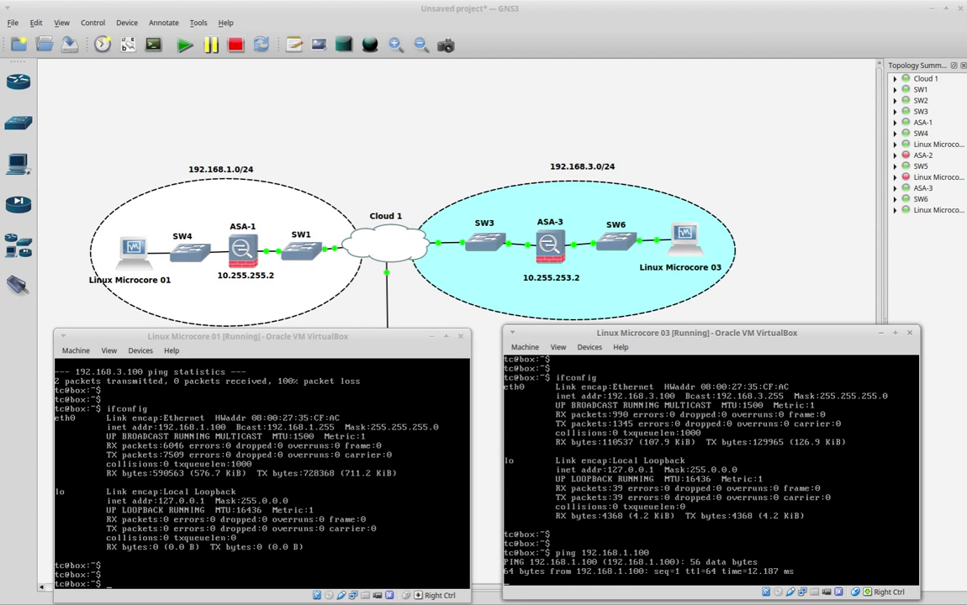
Start a ping from Linux Microcore 01 to 192.168.3.100.
click(296, 505)
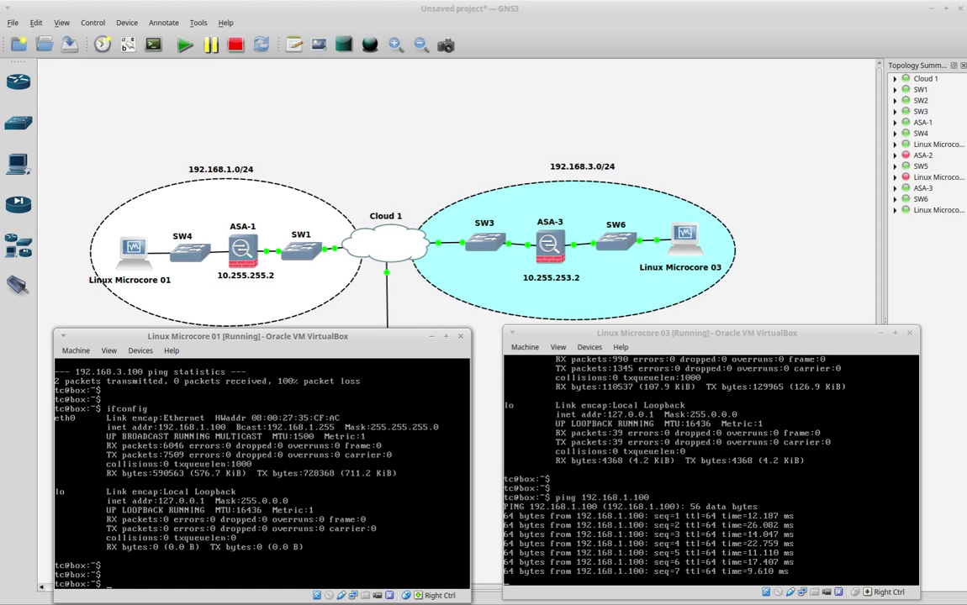
text(ping)
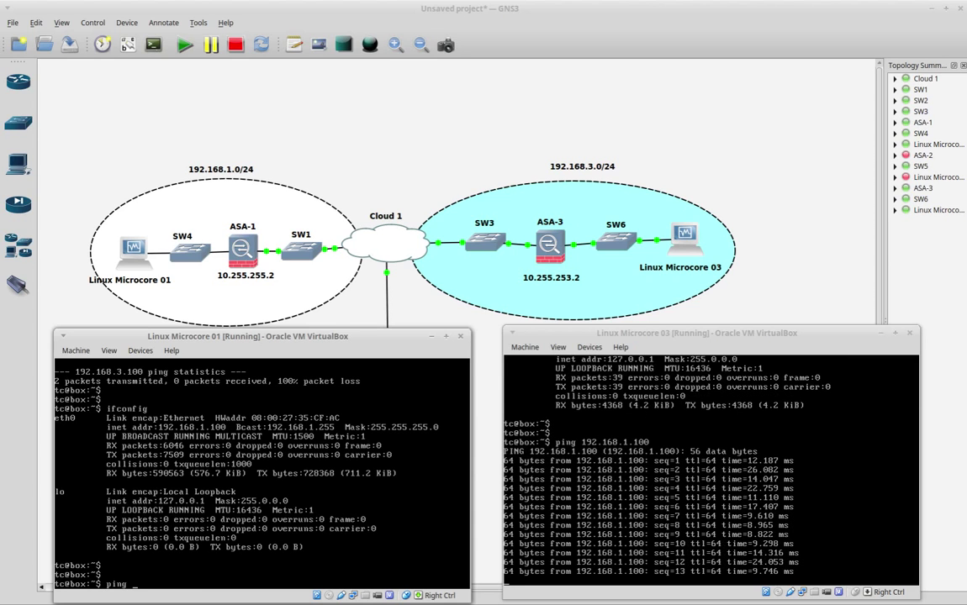
text(192.168.)
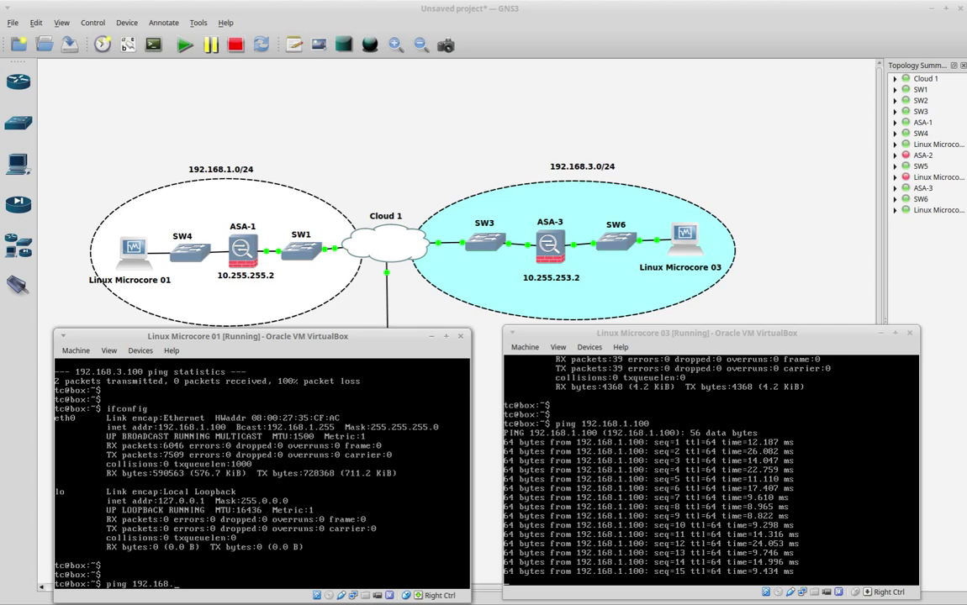
text(3.100)
key(Return)
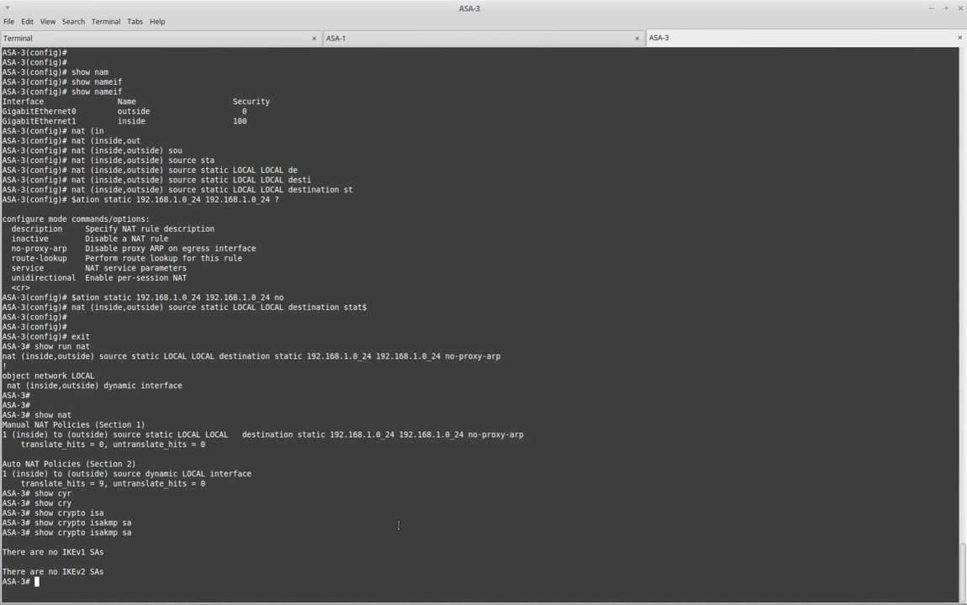
key(Return)
key(Return)
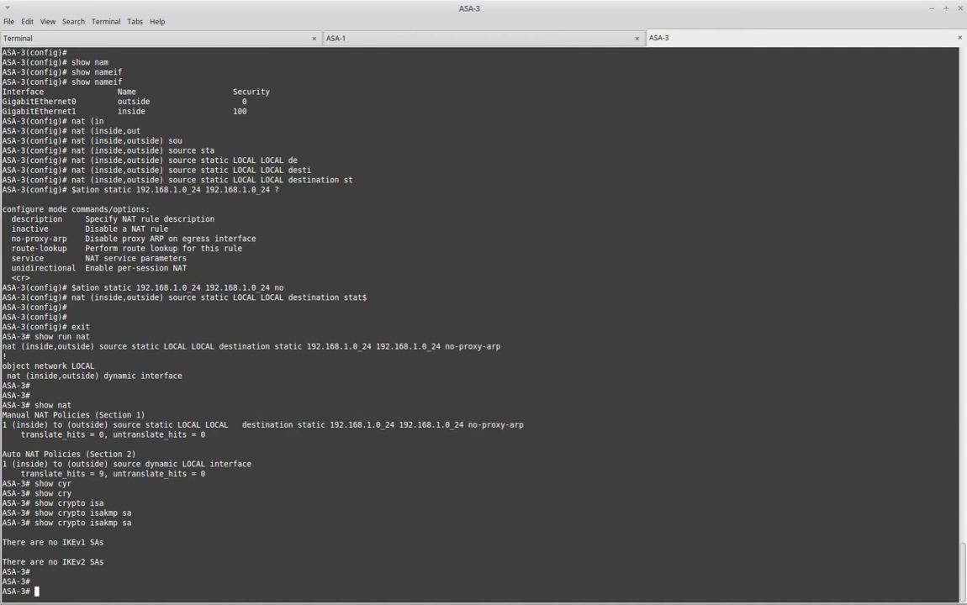
key(Return)
text(show )
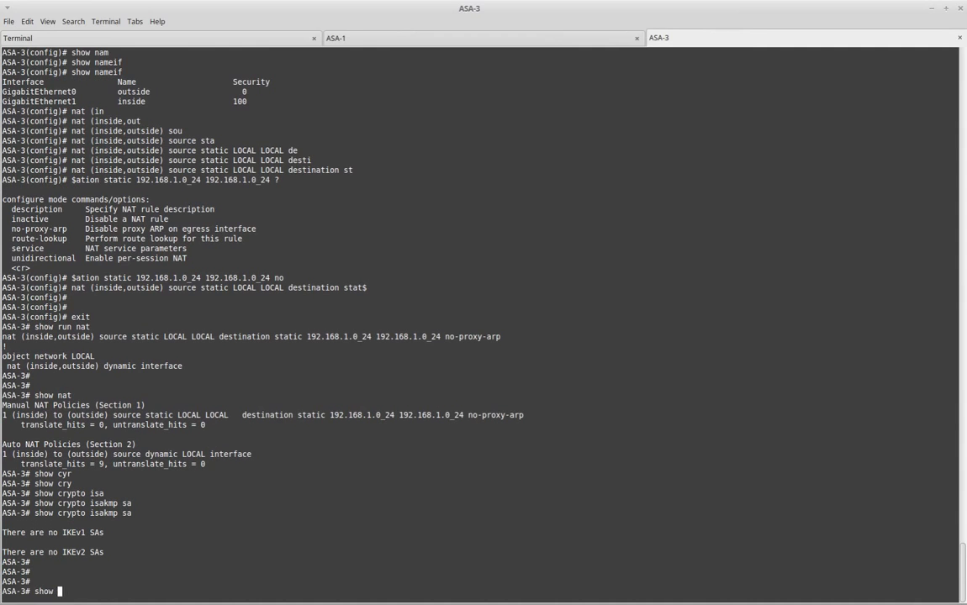
text(run cry)
key(Tab)
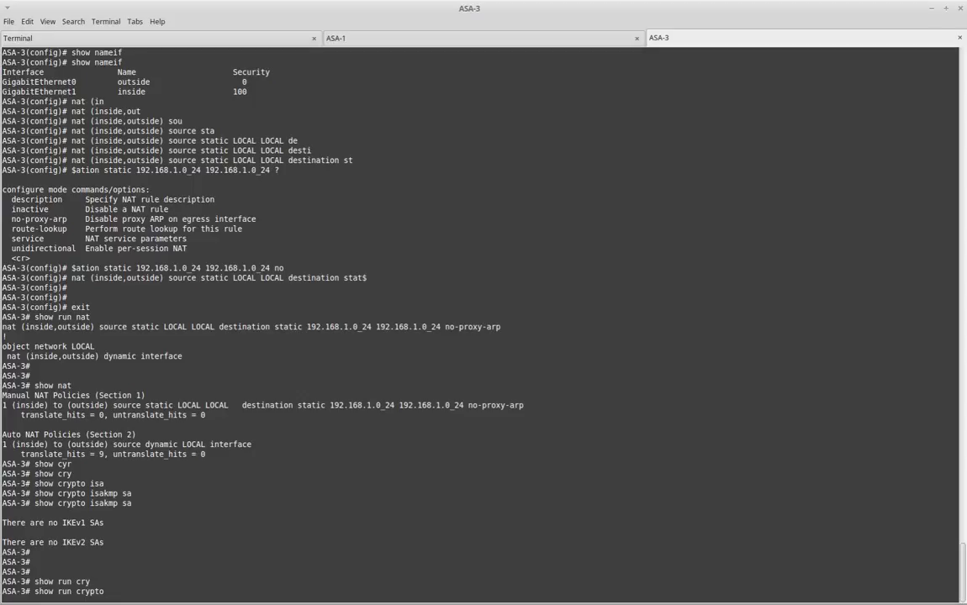
key(BackSpace)
key(BackSpace)
key(BackSpace)
key(BackSpace)
key(BackSpace)
key(BackSpace)
key(BackSpace)
key(BackSpace)
key(BackSpace)
key(BackSpace)
Recheck the IKE security associations on ASA-3 with "show crypto isakmp sa".
text(cry)
key(Tab)
text(isa)
key(Tab)
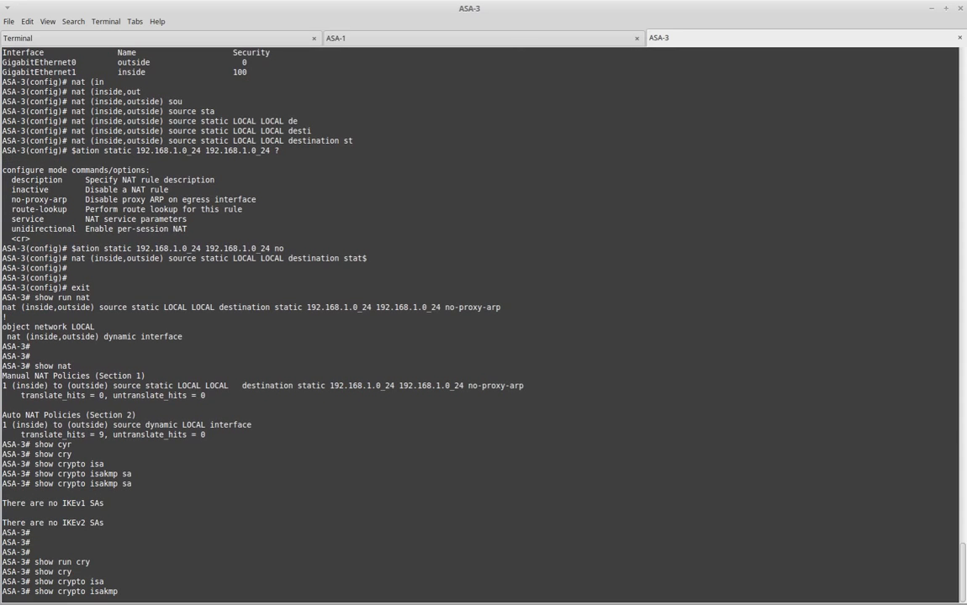
text(sa)
key(Return)
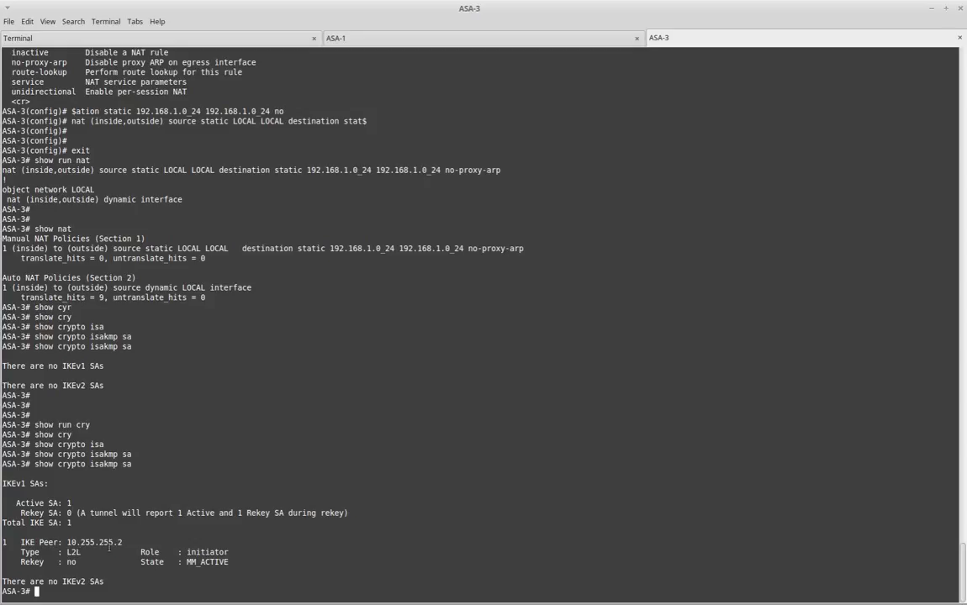
Switch to the ASA-1 console and display its IKE security associations with "show crypto isakmp sa".
click(481, 42)
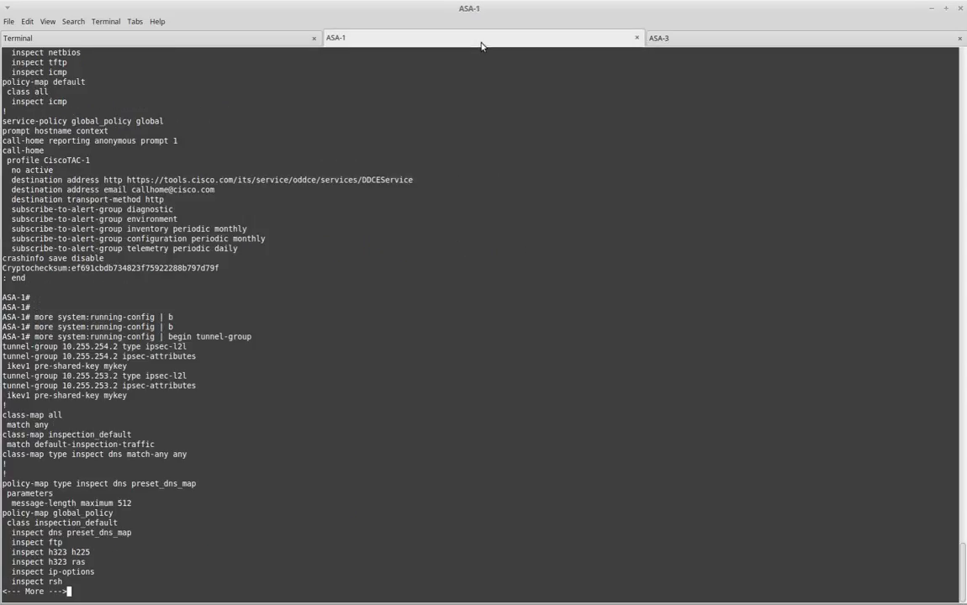
text(show cry)
key(Tab)
text(isa)
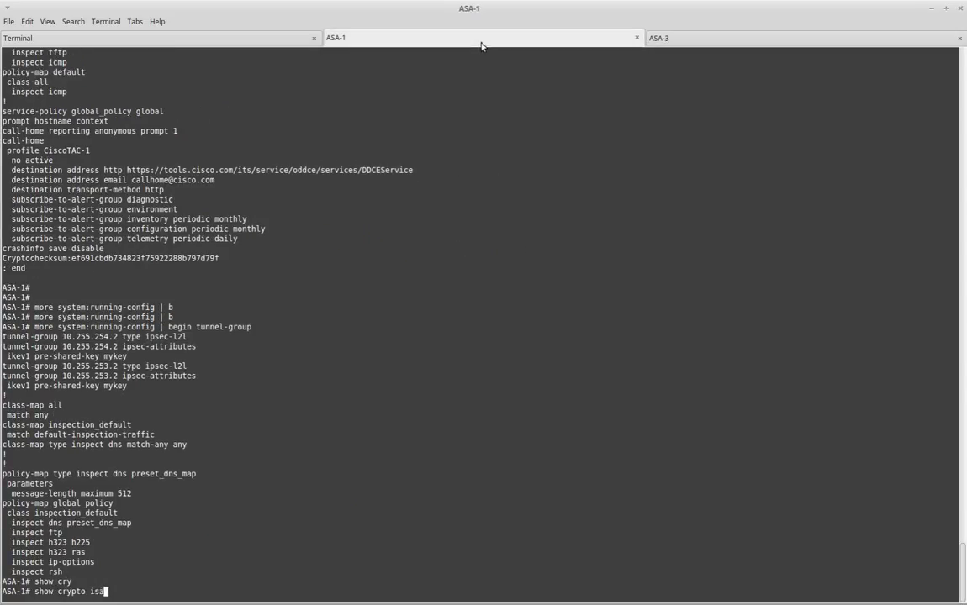
key(Tab)
text(xa)
key(Tab)
key(Return)
key(Up)
key(BackSpace)
key(BackSpace)
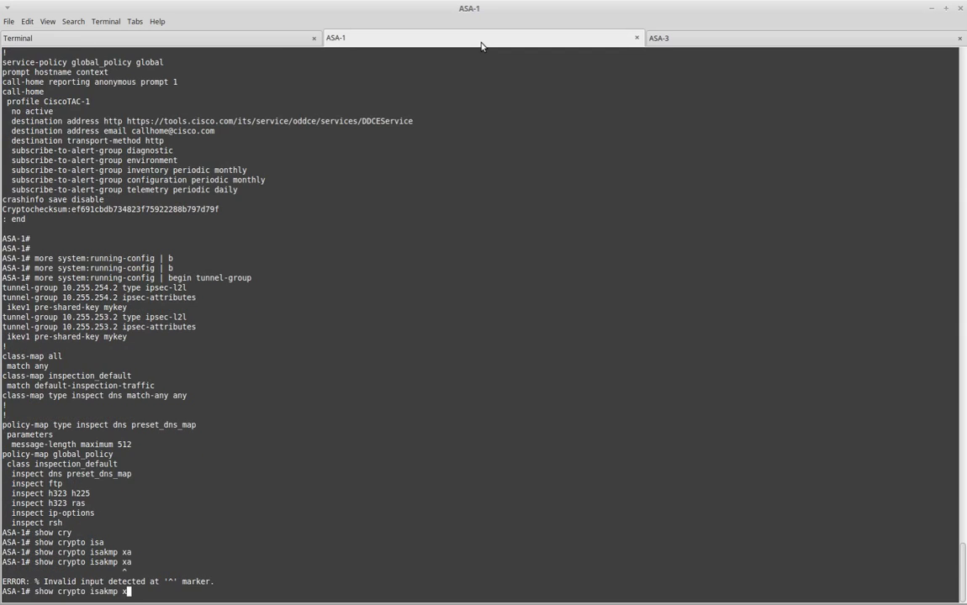
text(sa)
key(Return)
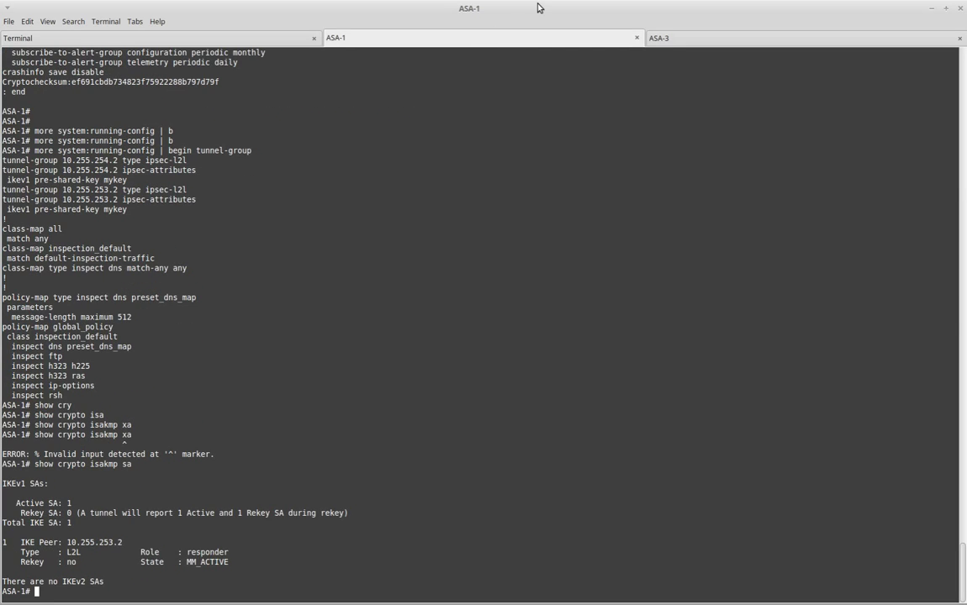
Return to the ASA-3 console and display its full IPsec security associations with "show crypto ipsec sa".
click(782, 39)
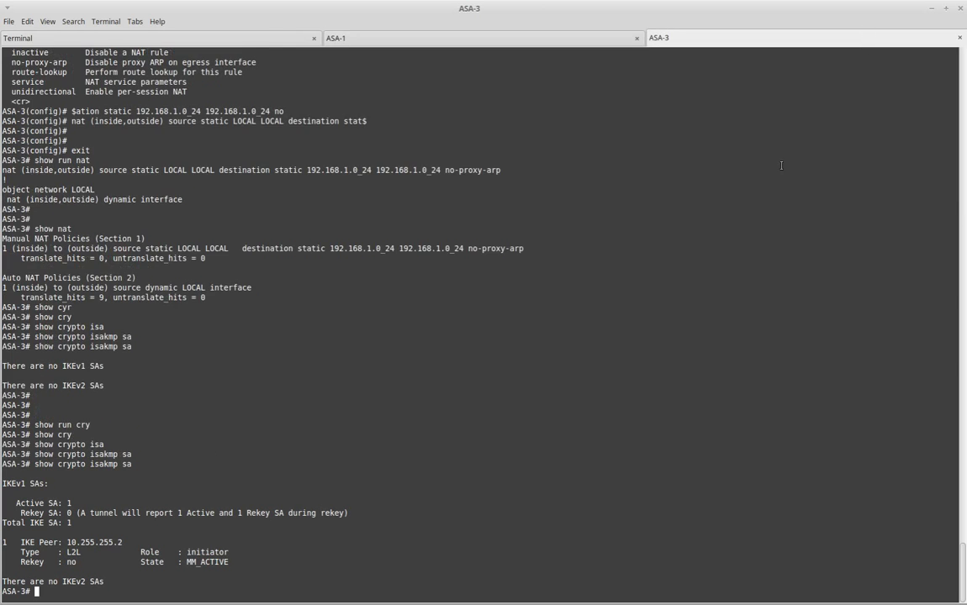
key(Return)
key(Return)
text(show cry)
key(Tab)
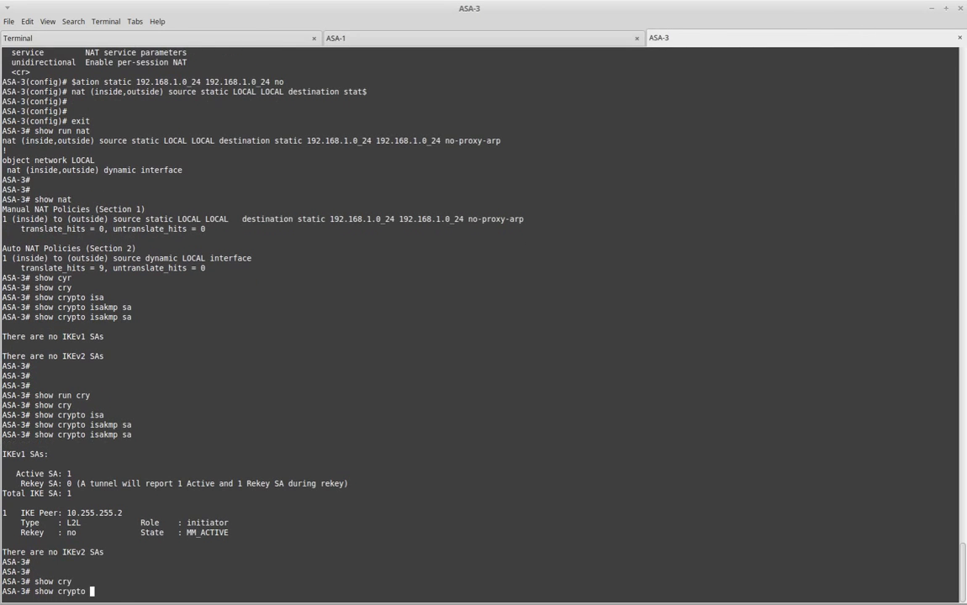
text(ip)
key(Tab)
text(sa)
key(Tab)
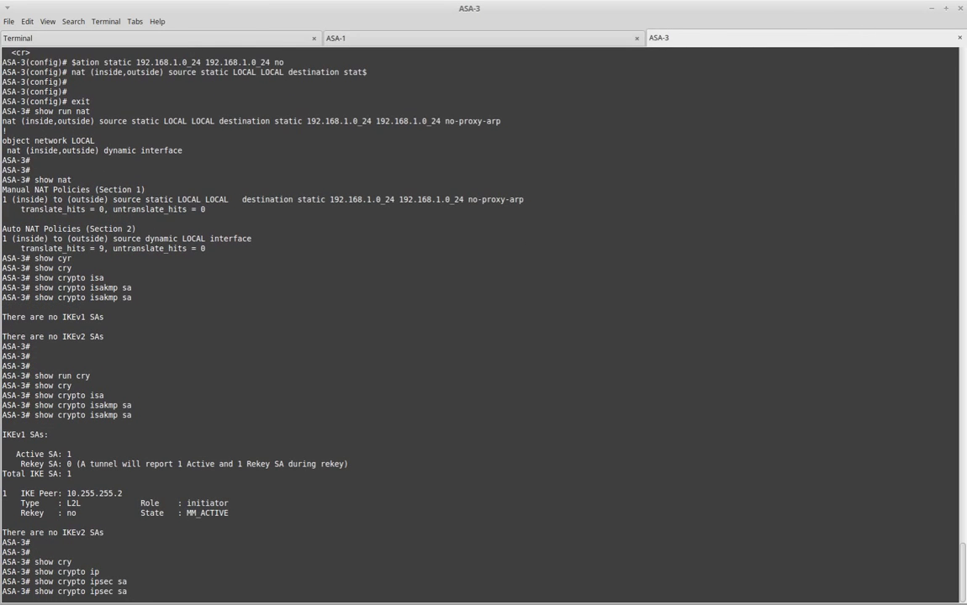
key(Return)
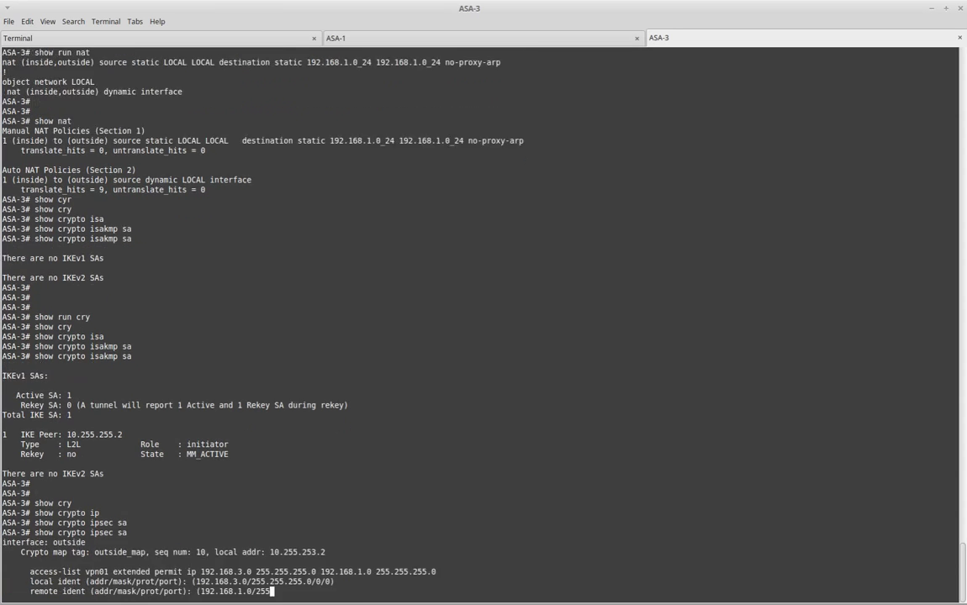
key(space)
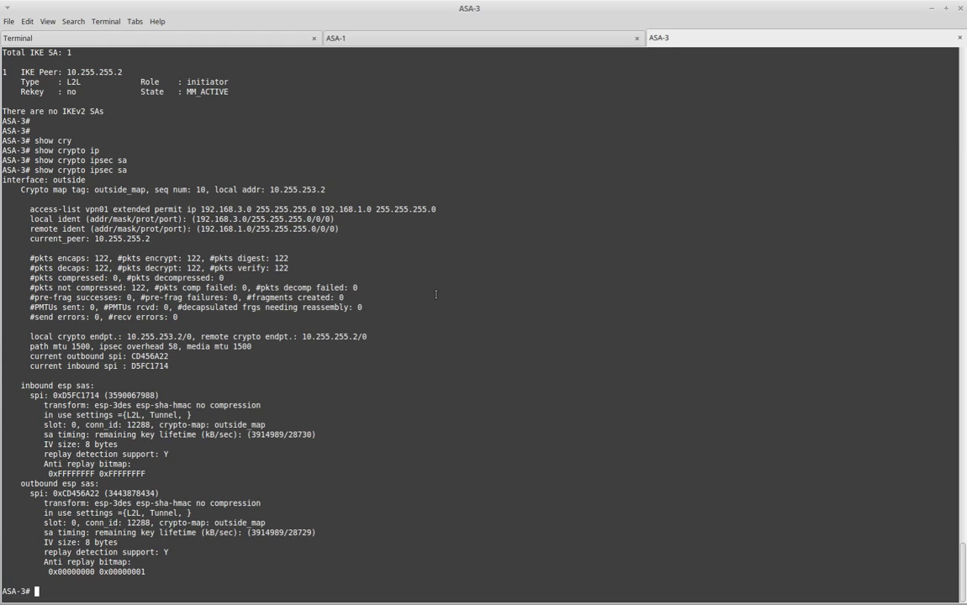
Display the full IPsec security associations on ASA-1 with "show crypto ipsec sa" for comparison with ASA-3.
click(362, 42)
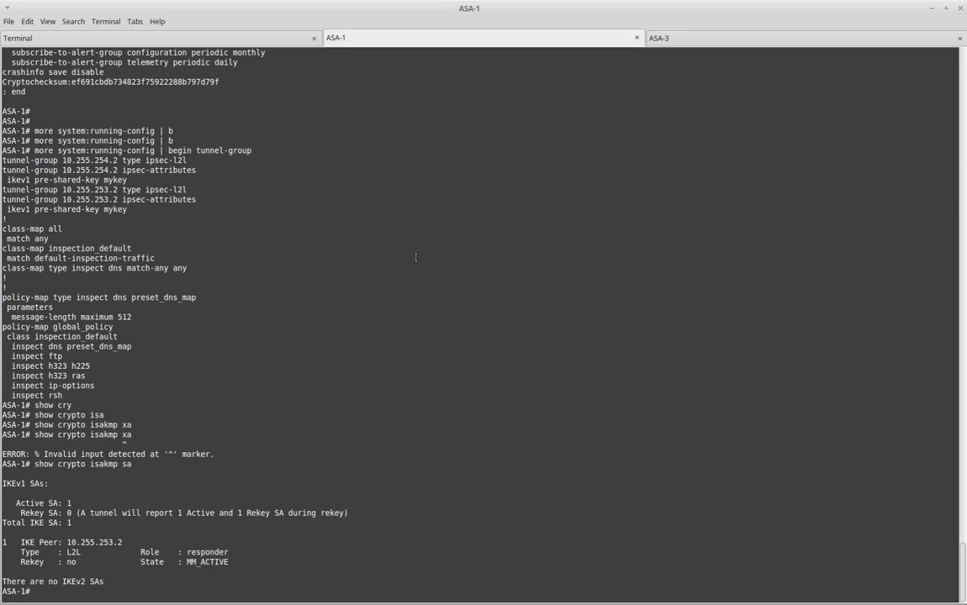
key(Return)
key(Return)
text(show cry)
key(Tab)
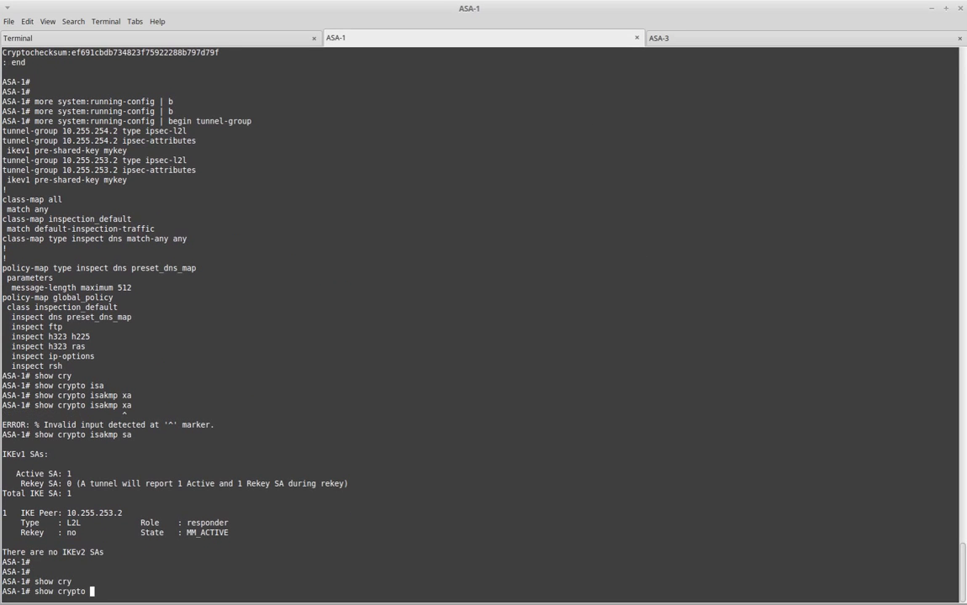
text(ip)
key(Tab)
text(sa)
key(Tab)
key(Return)
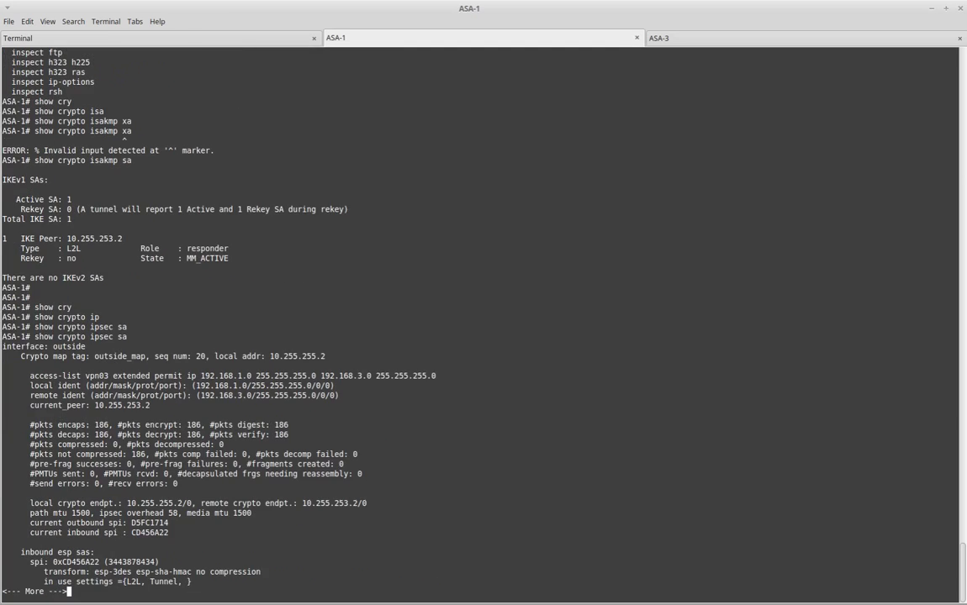
key(space)
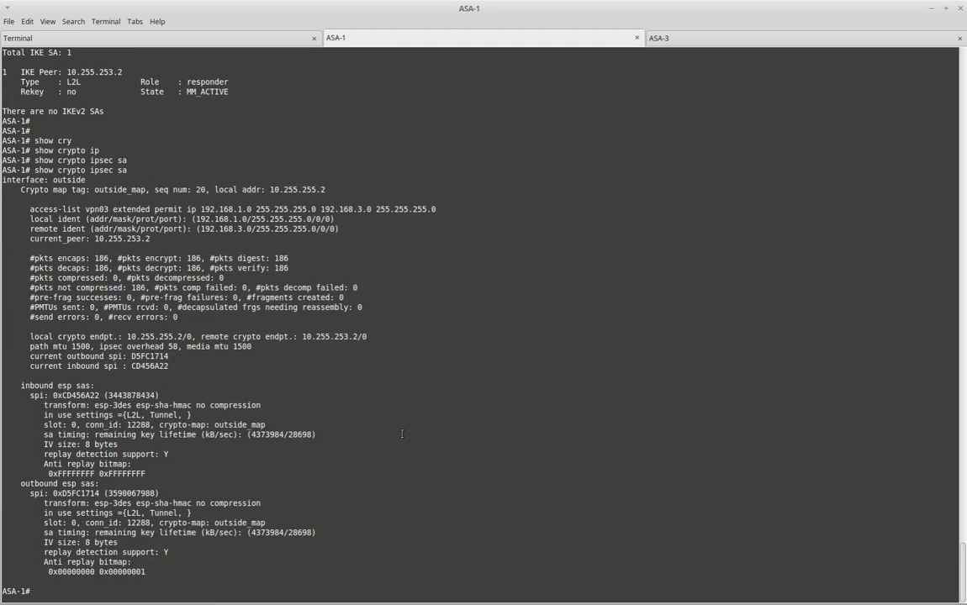
Display the VPN session summary on ASA-1 with "show vpn-sessiondb".
key(Return)
key(Return)
key(Return)
text(show vpn)
key(Tab)
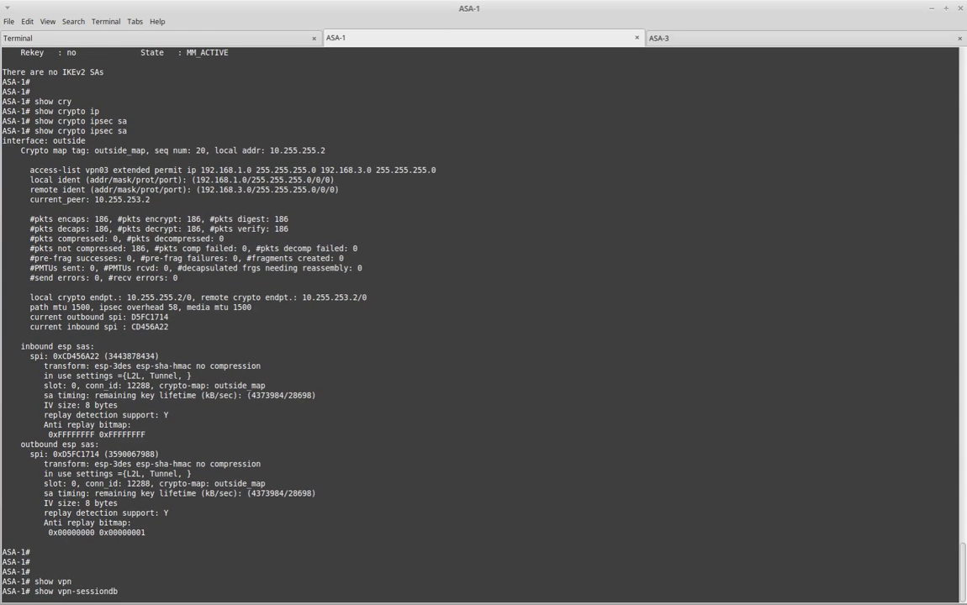
key(Return)
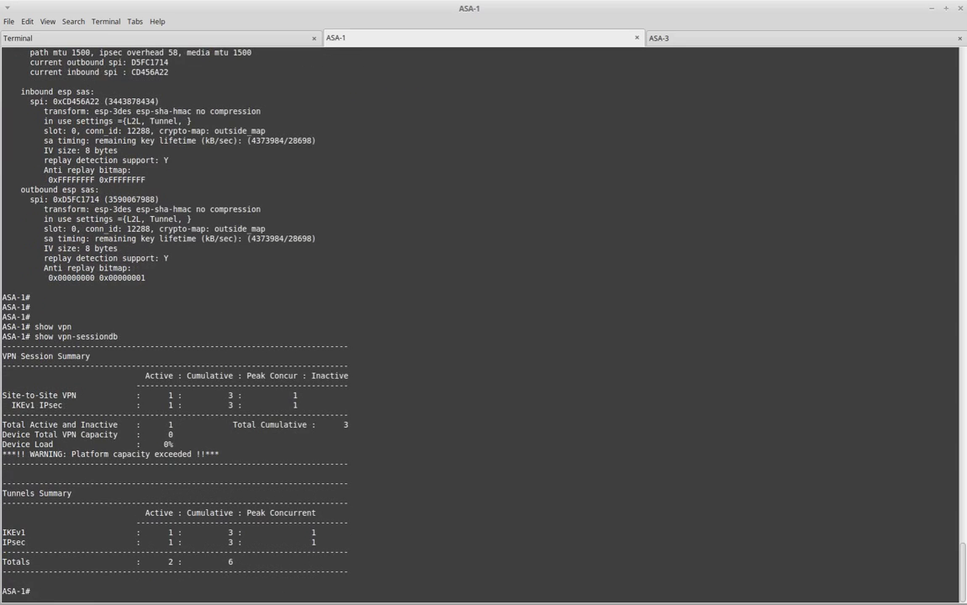
List the LAN-to-LAN sessions on ASA-1 with "show vpn-sessiondb l2l" and examine the encryption and hashing entries.
key(Up)
text(lo)
key(Tab)
key(BackSpace)
key(Tab)
text(2)
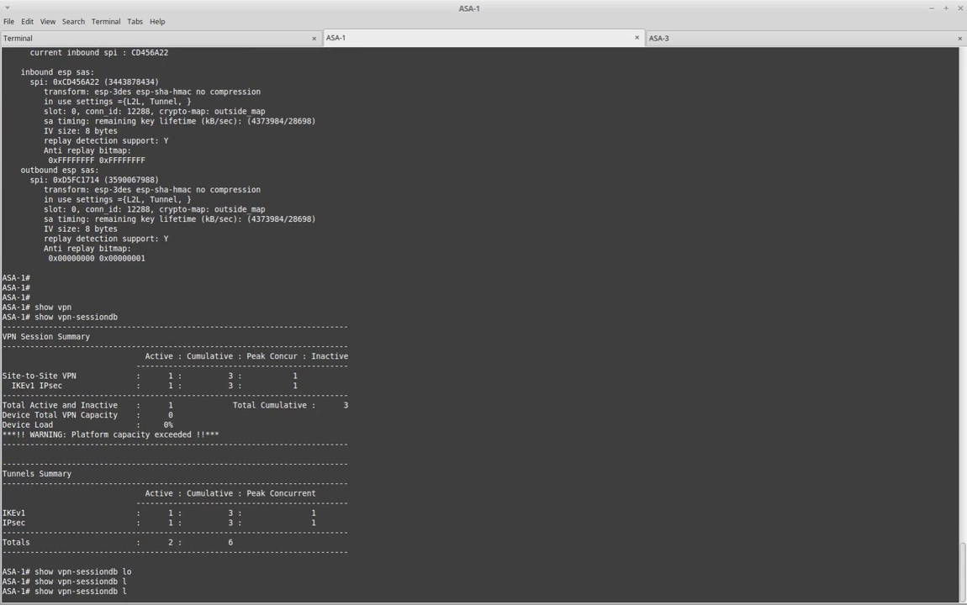
key(Tab)
text(l)
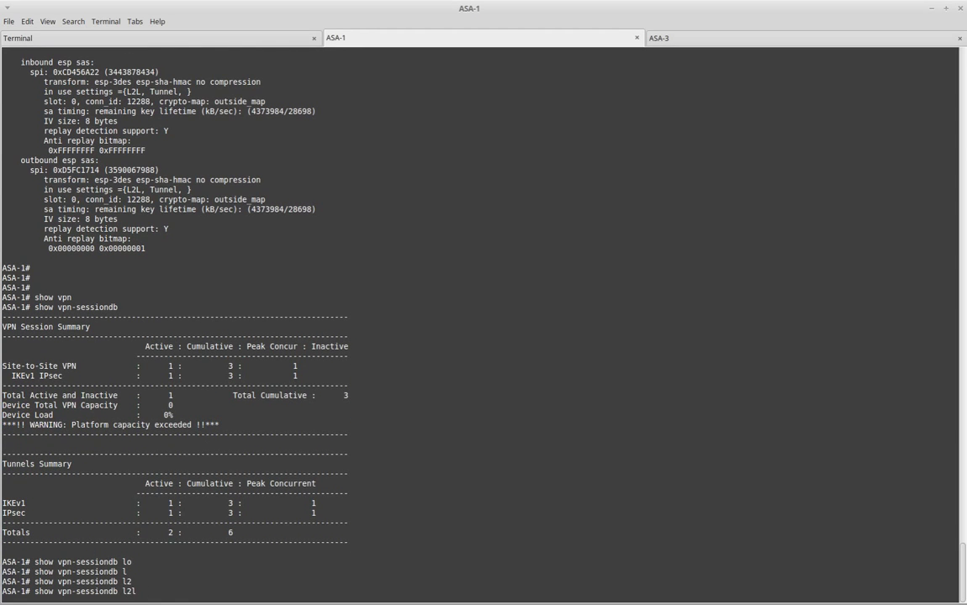
key(Return)
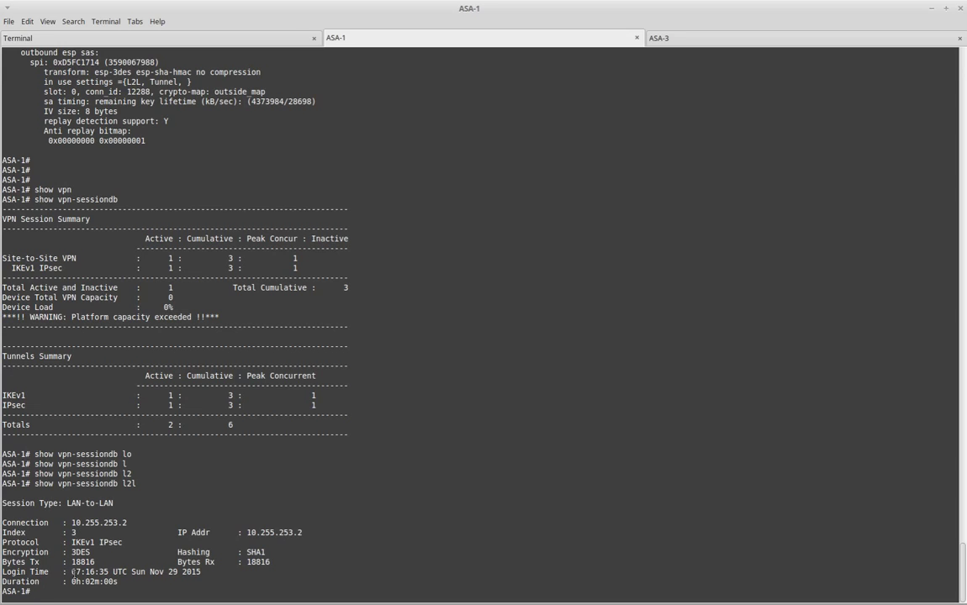
double_click(74, 553)
double_click(194, 552)
List the LAN-to-LAN sessions on ASA-3 with "show vpn-sessiondb l2l" and compare them with the ASA-1 output.
click(661, 37)
text(show vpn)
key(Tab)
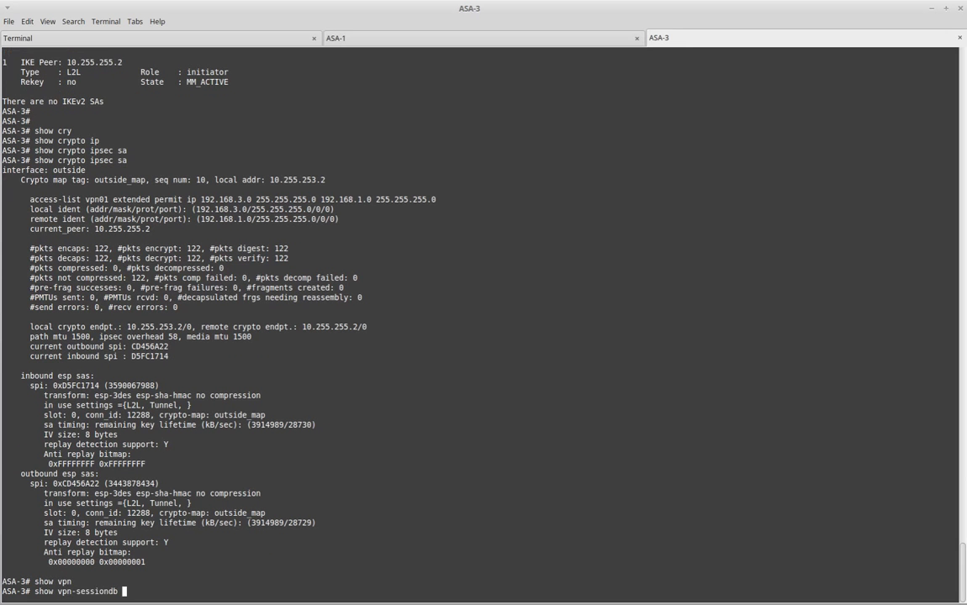
text(lo)
key(Tab)
key(BackSpace)
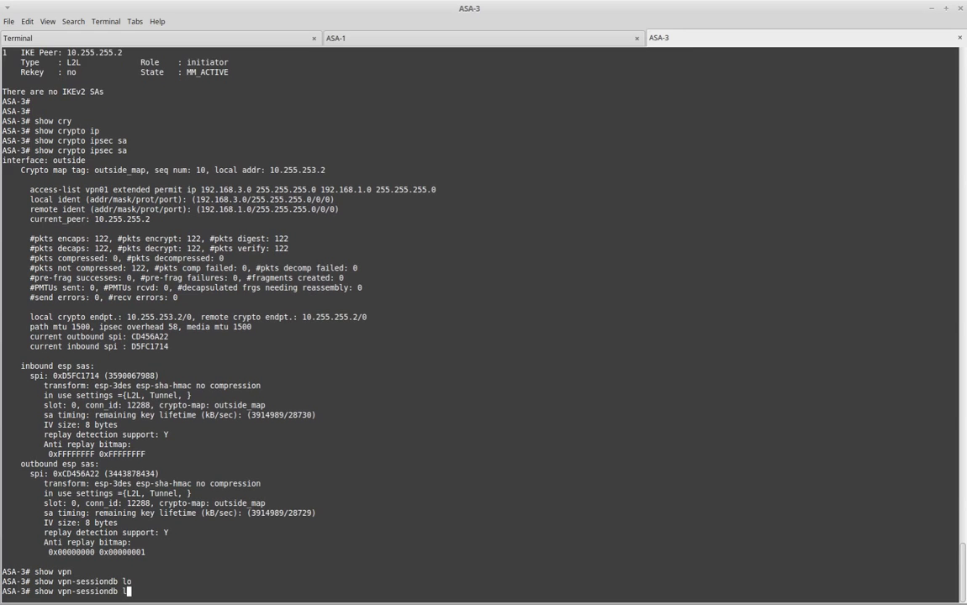
key(Tab)
text(2)
key(Tab)
key(Return)
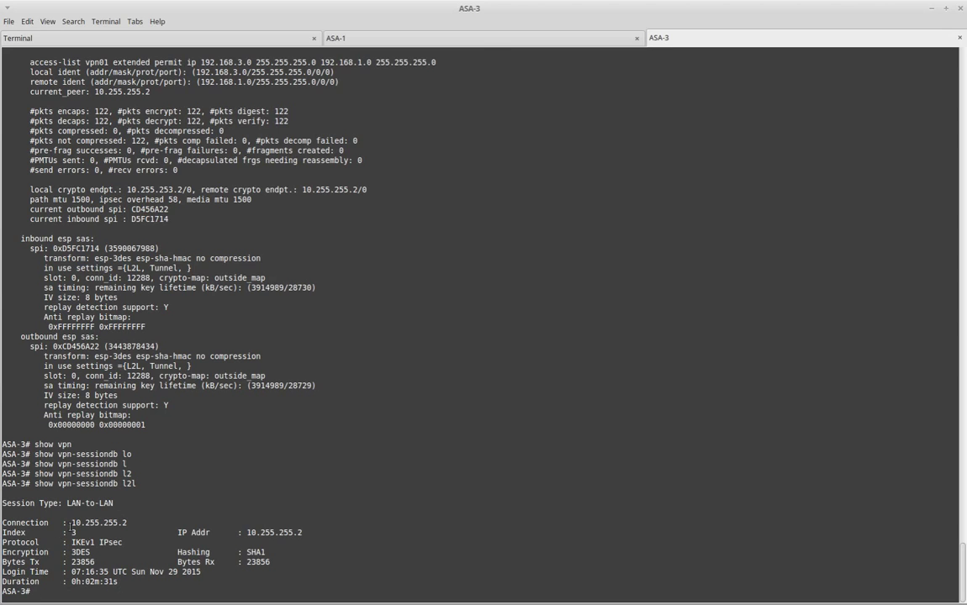
click(477, 38)
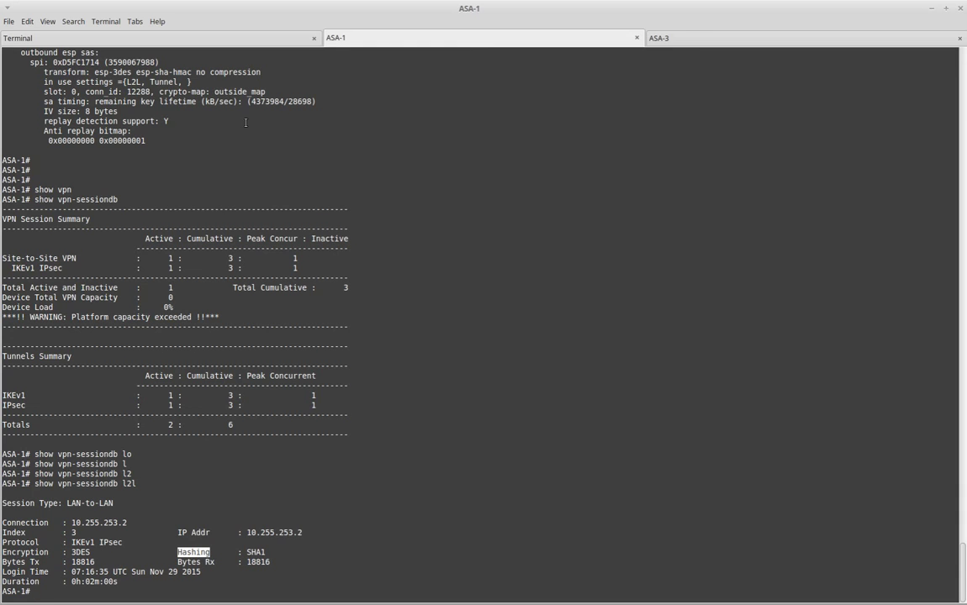
click(688, 39)
Display the complete running configuration on ASA-3 with "show run" and page through to its end.
key(Return)
key(Return)
key(Return)
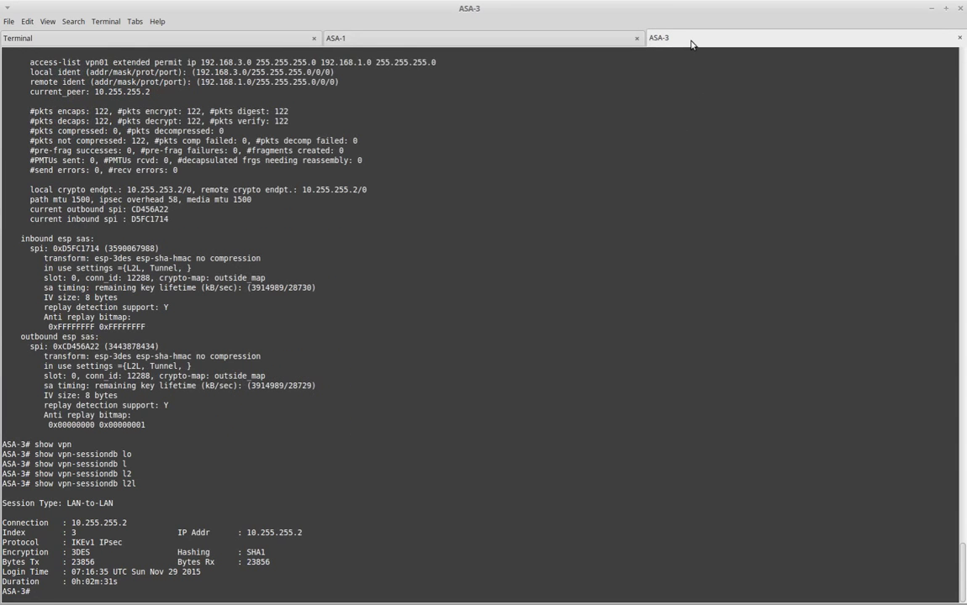
key(Return)
key(Return)
key(Return)
key(Return)
key(Return)
key(Return)
key(Return)
key(Return)
key(Return)
key(Return)
key(Return)
key(Return)
key(Return)
key(Return)
key(Return)
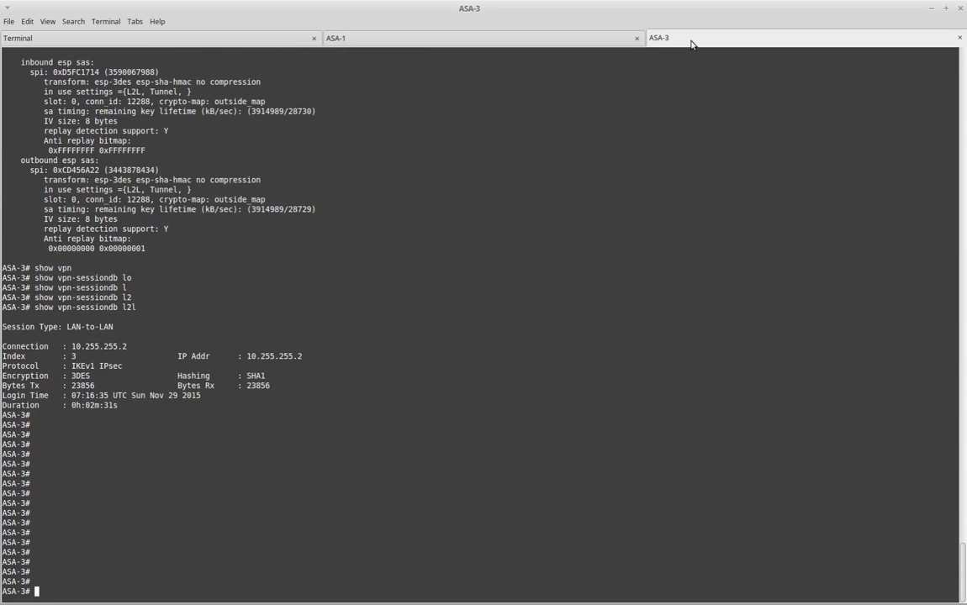
text(show run)
key(Return)
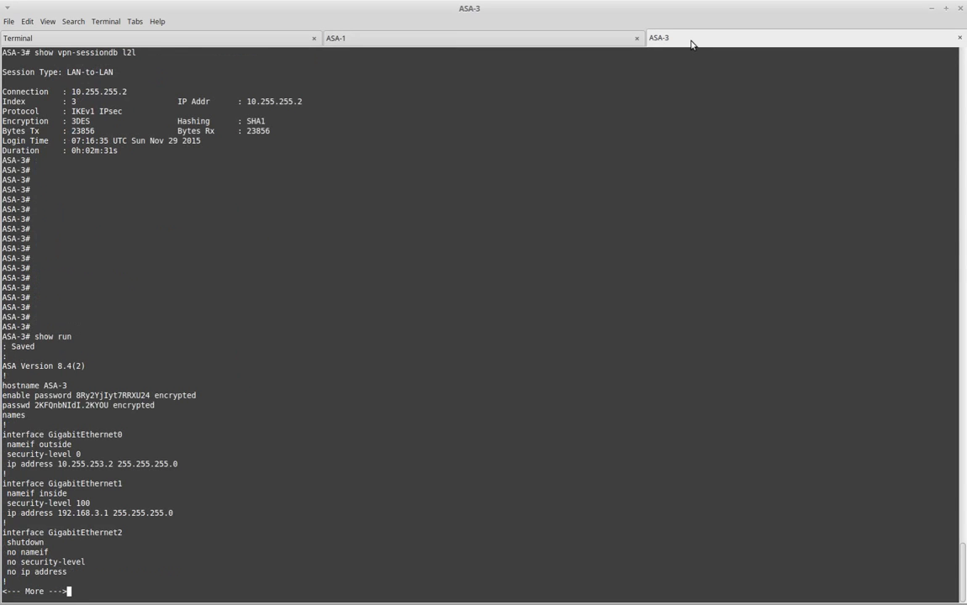
key(space)
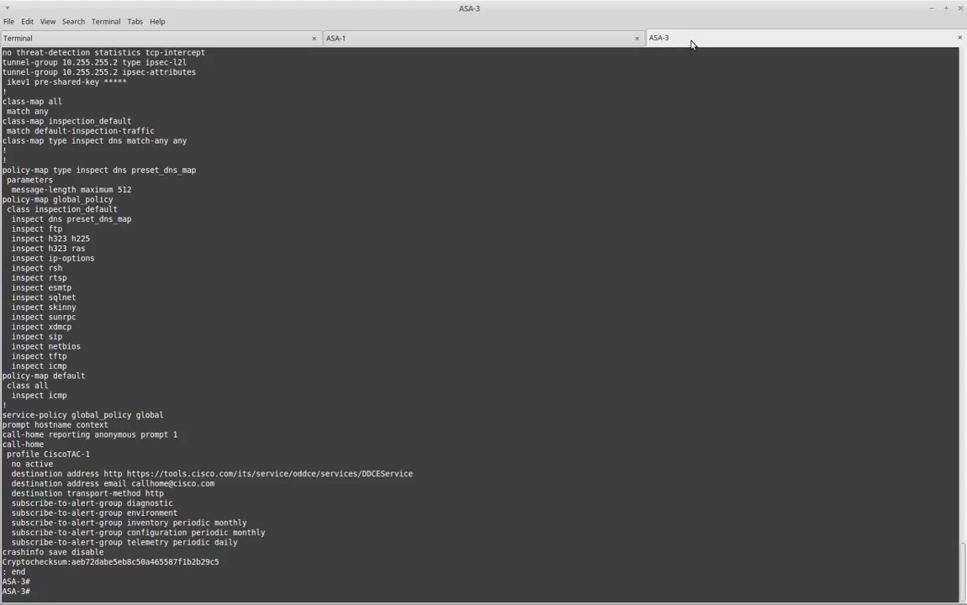
Display the IKEv1 policy configuration on ASA-3 with "show run crypto ikev1".
text(show run cry)
key(Tab)
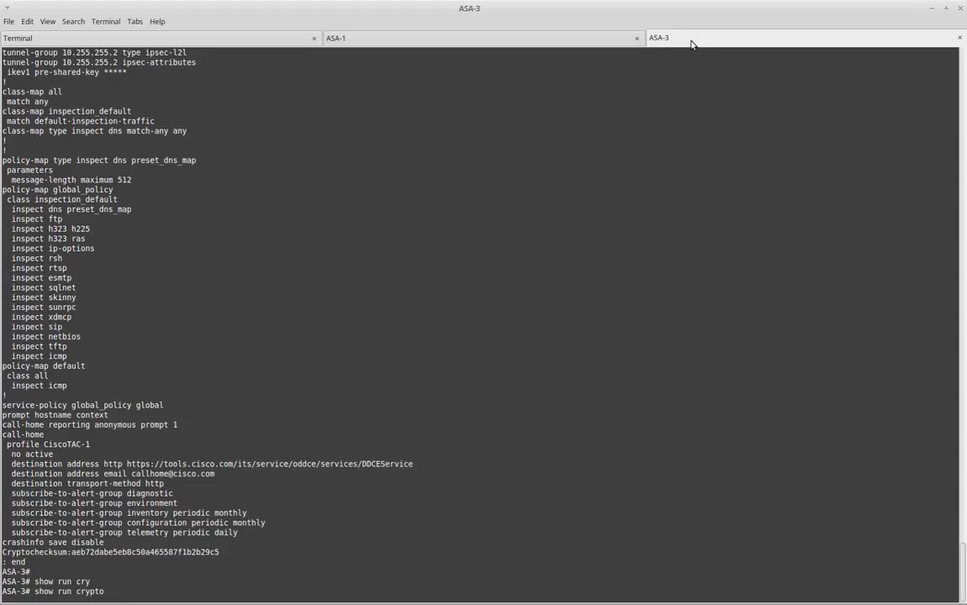
text(ik)
key(Tab)
text(1)
key(Tab)
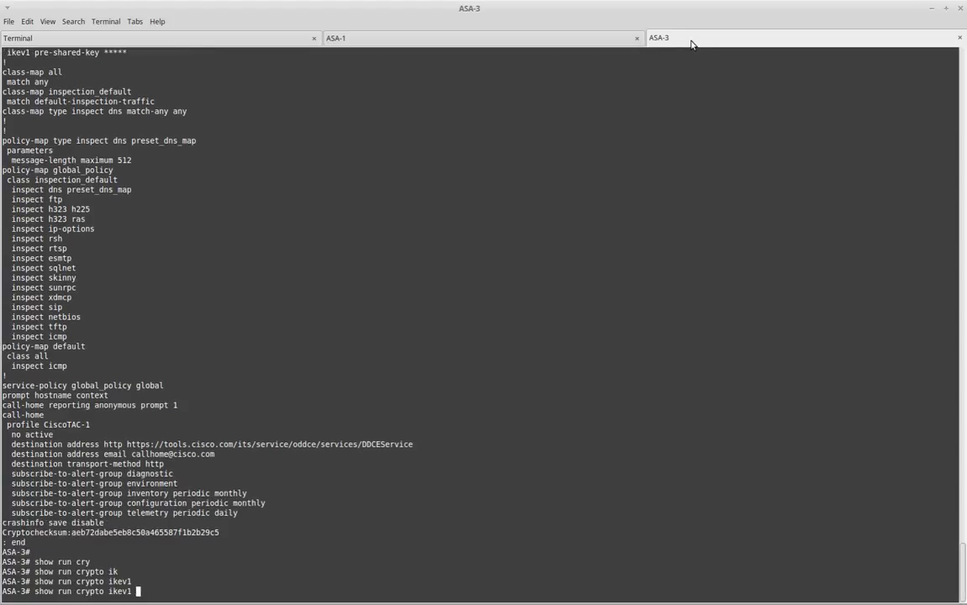
key(Return)
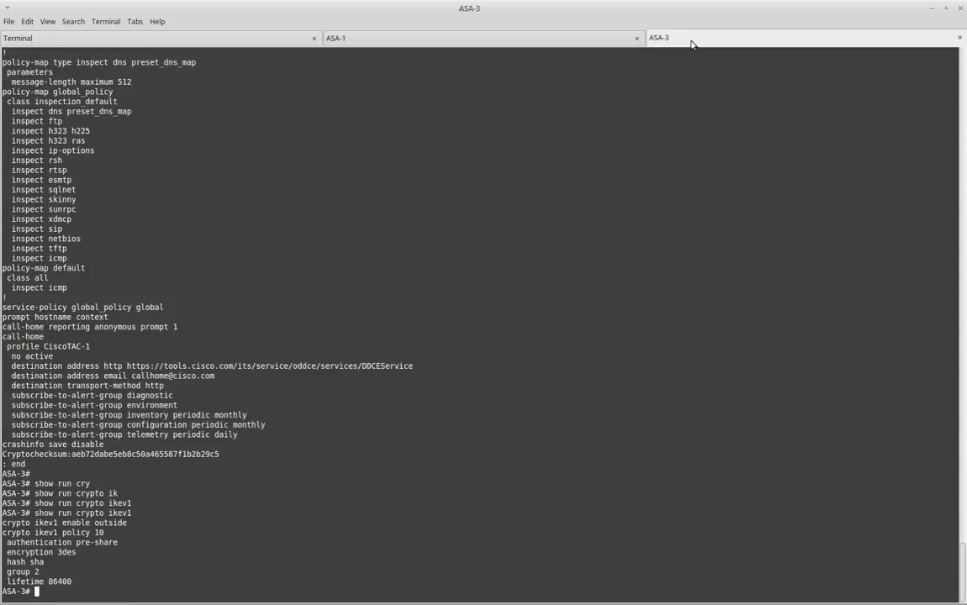
text(show c)
key(BackSpace)
key(BackSpace)
key(BackSpace)
key(BackSpace)
key(BackSpace)
key(BackSpace)
Display the crypto map configuration on ASA-3 with "show run crypto map".
key(Return)
key(Return)
text(show run cry)
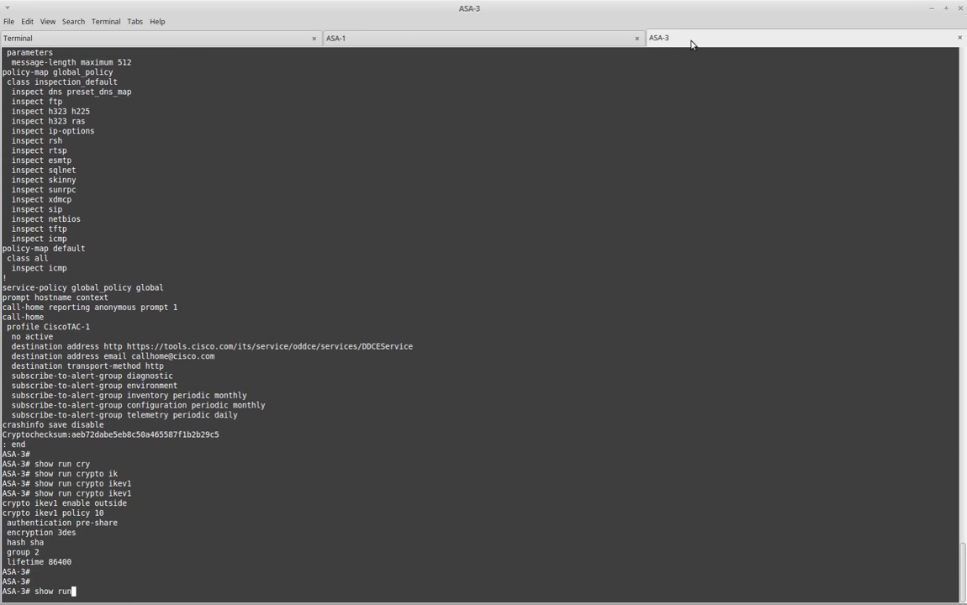
key(Tab)
text(ma)
key(Tab)
key(Return)
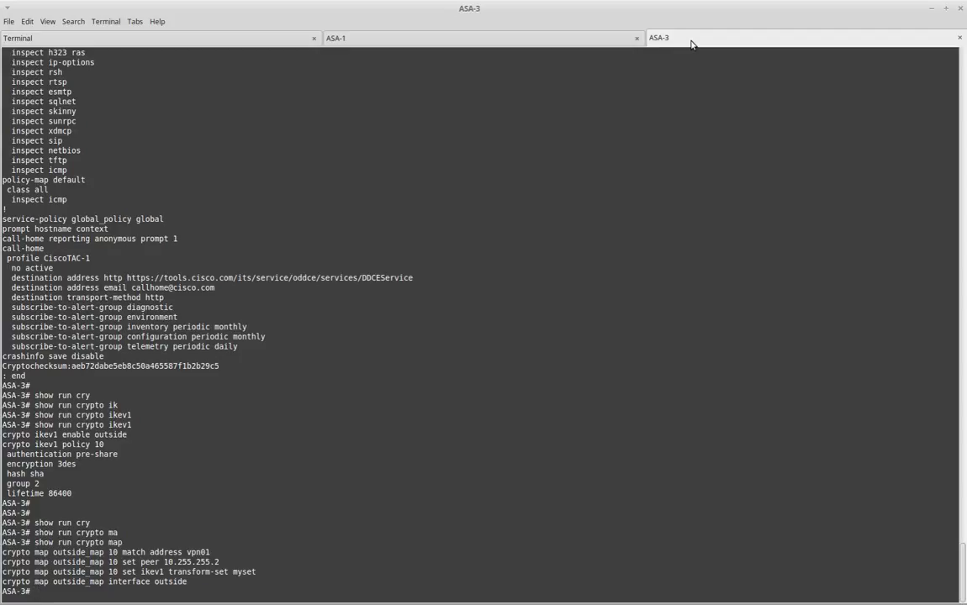
Display the tunnel-group configuration on ASA-3 with "show run tunnel-group".
text(show run tun)
key(Tab)
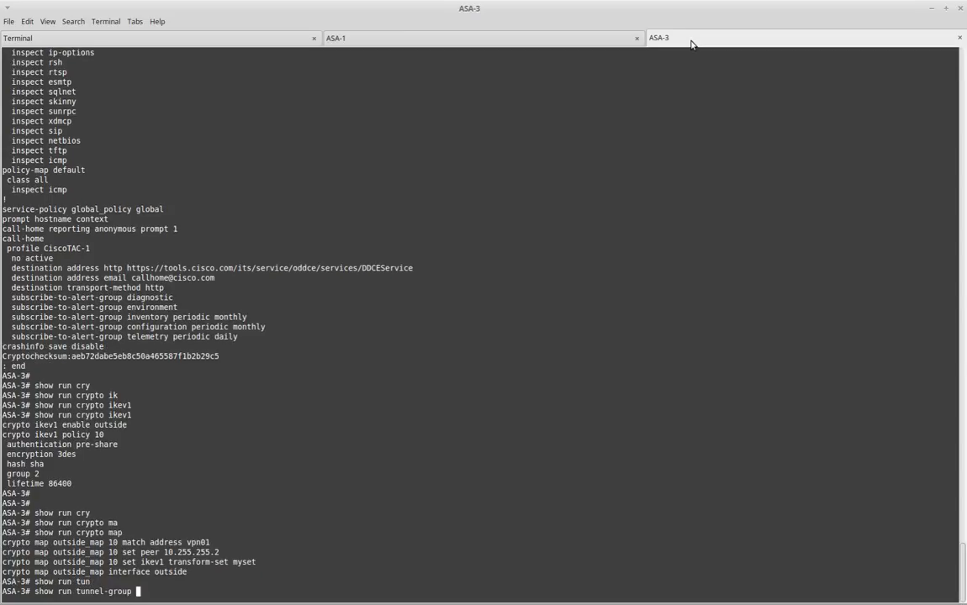
key(Return)
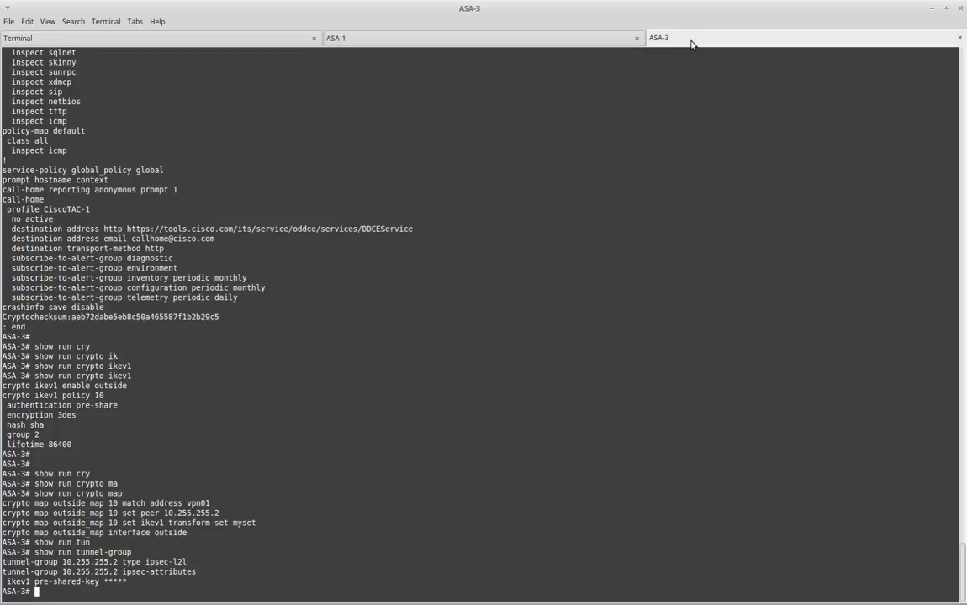
Reveal the unmasked pre-shared key on ASA-3 with "more system:running-config | begin tunnel-group" and quit the paged output.
key(Return)
key(Return)
text(more )
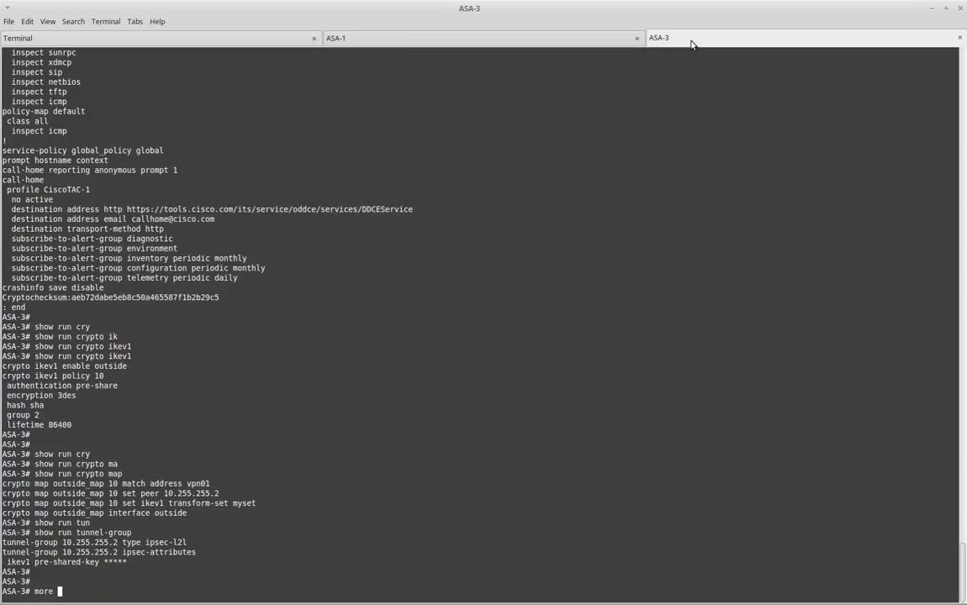
text(sy)
key(Tab)
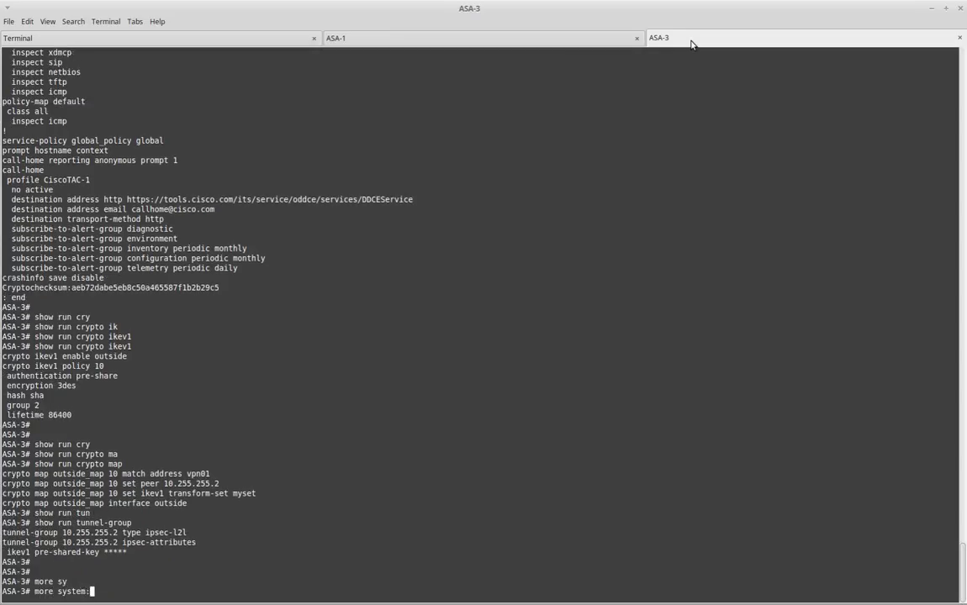
text(run)
key(Tab)
text(| b)
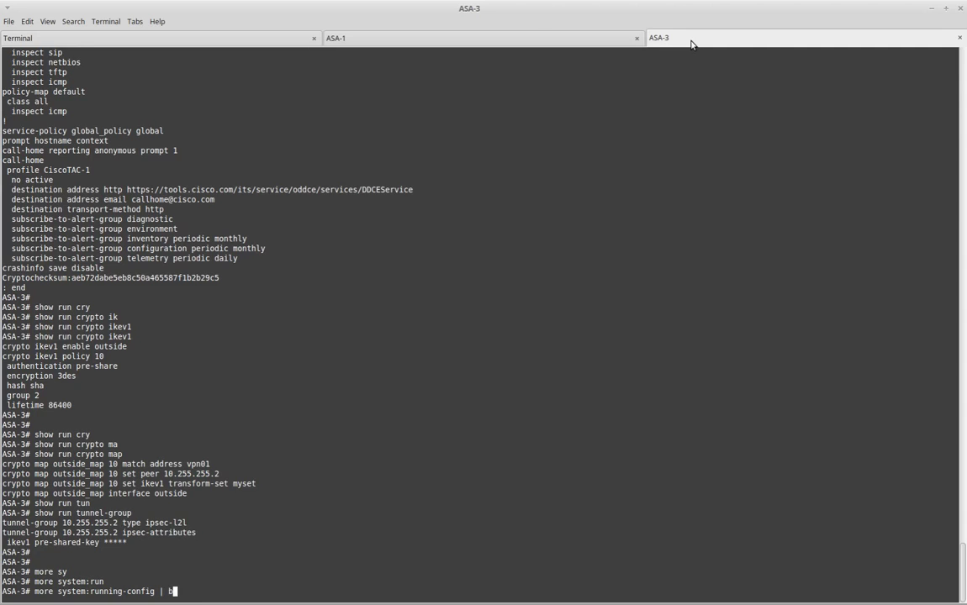
key(Tab)
text(t)
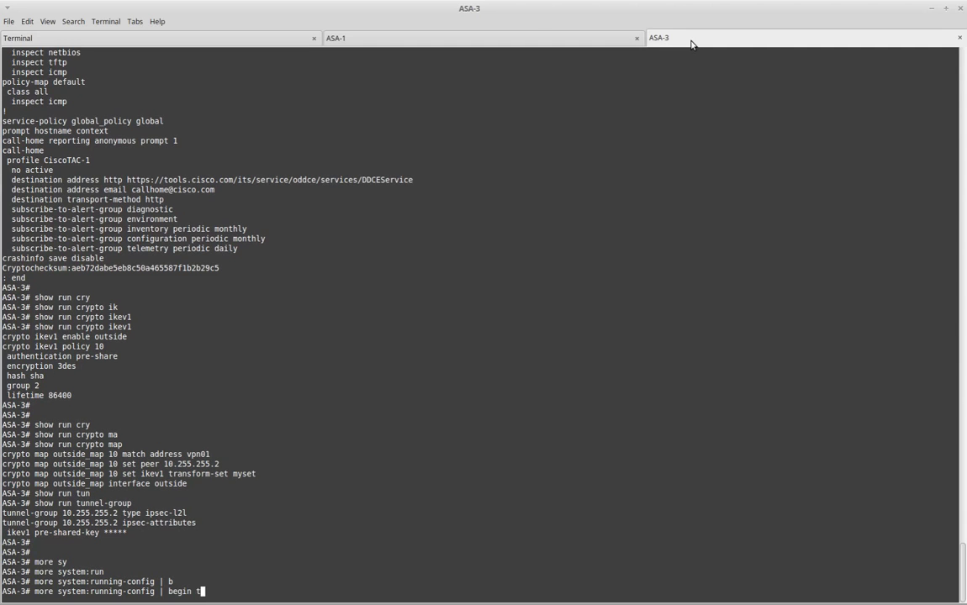
text(unnel-group)
key(Return)
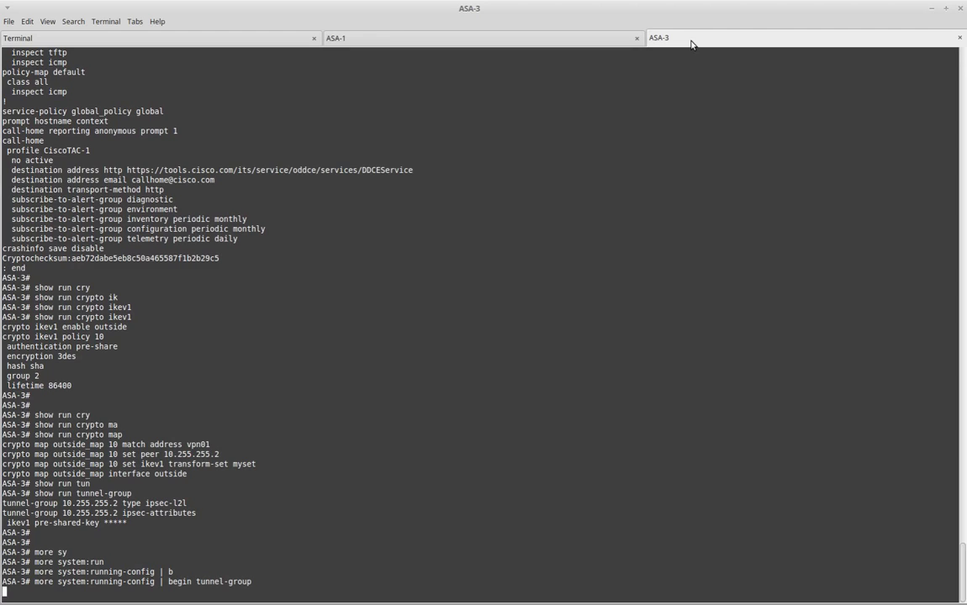
key(q)
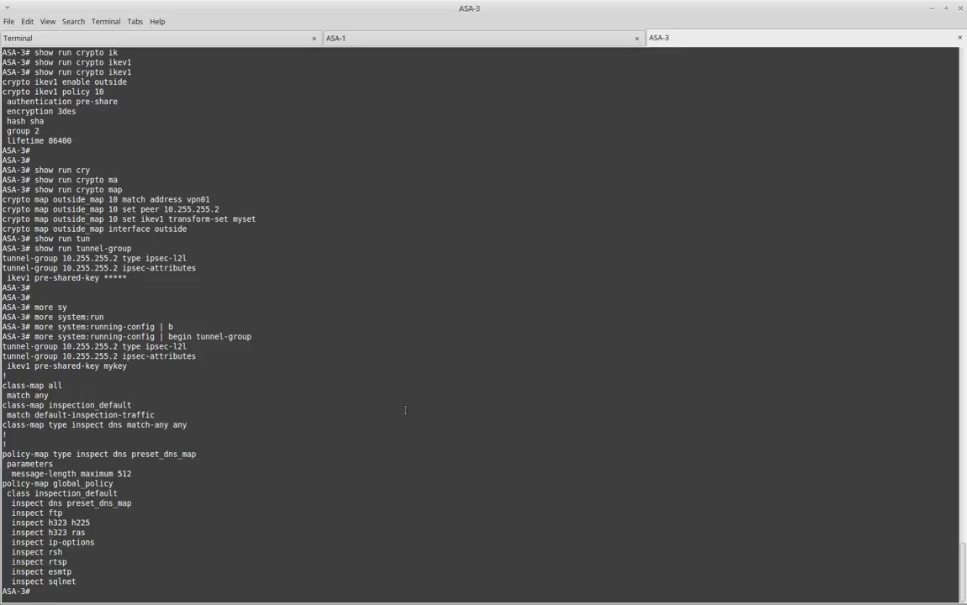
Display the crypto map again with "show run crypto map" to check which access list it matches.
text(show run cry)
key(Tab)
text(m)
key(Tab)
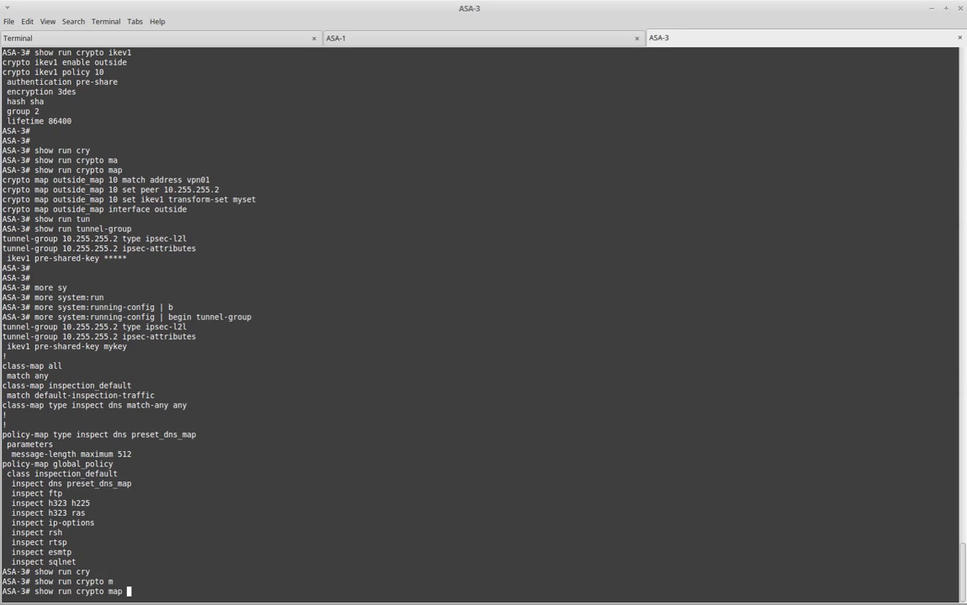
key(Return)
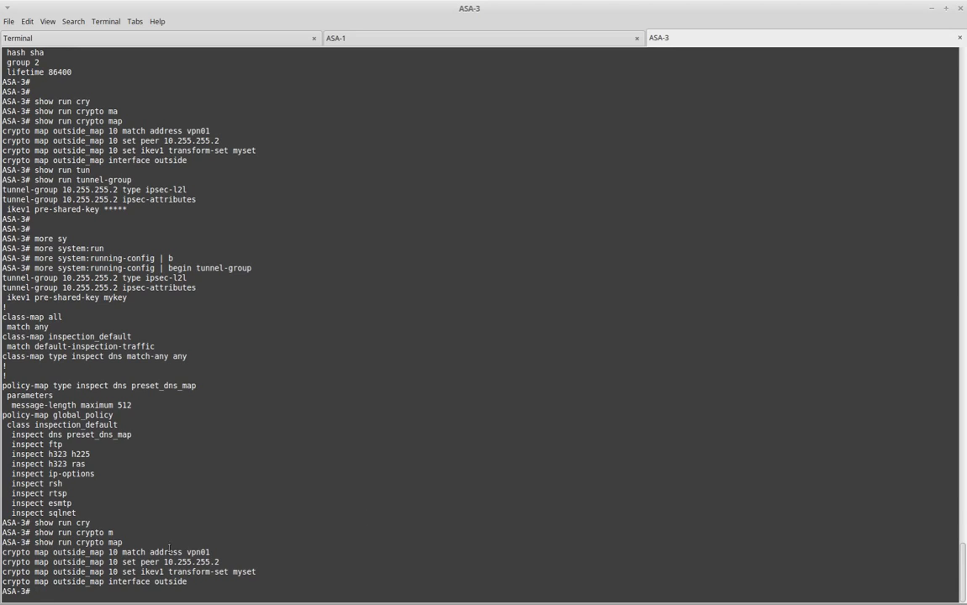
Select the access-list name vpn01 in the crypto map output and enter "show access-list" at the ASA-3 prompt without running it.
double_click(195, 552)
key(Return)
key(Return)
text(show ace)
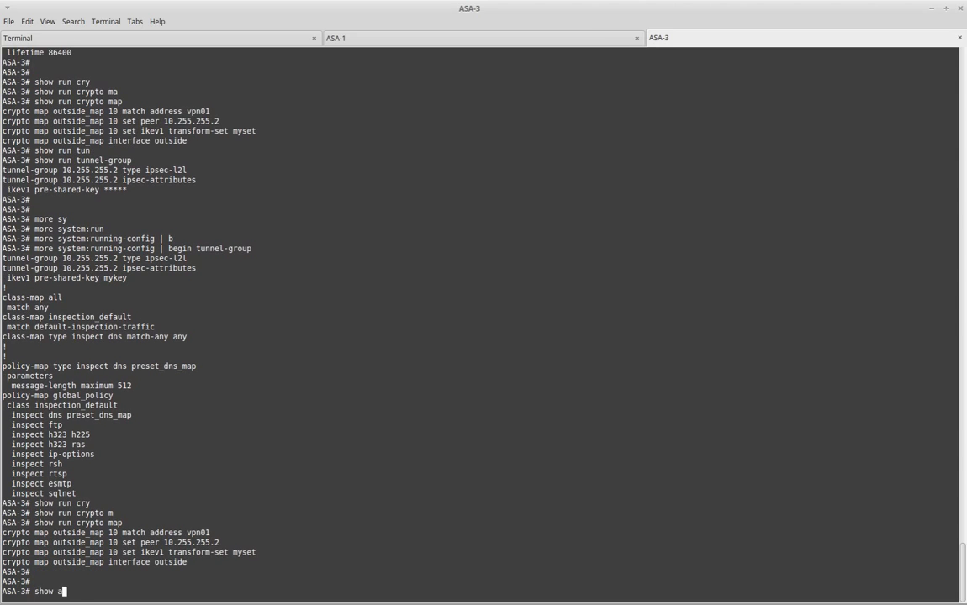
key(Tab)
key(BackSpace)
text(ce)
key(Tab)
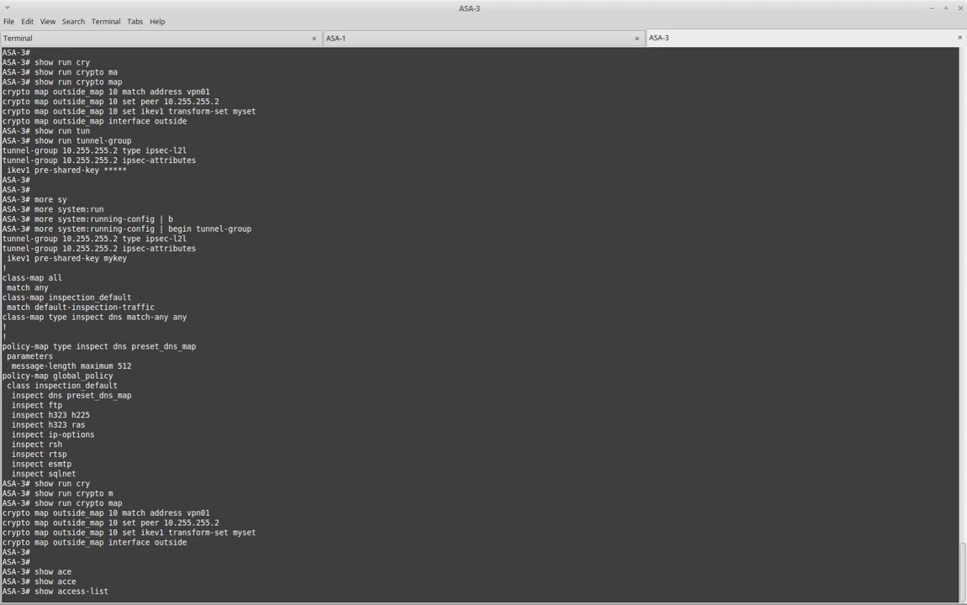
right_click(360, 380)
click(377, 445)
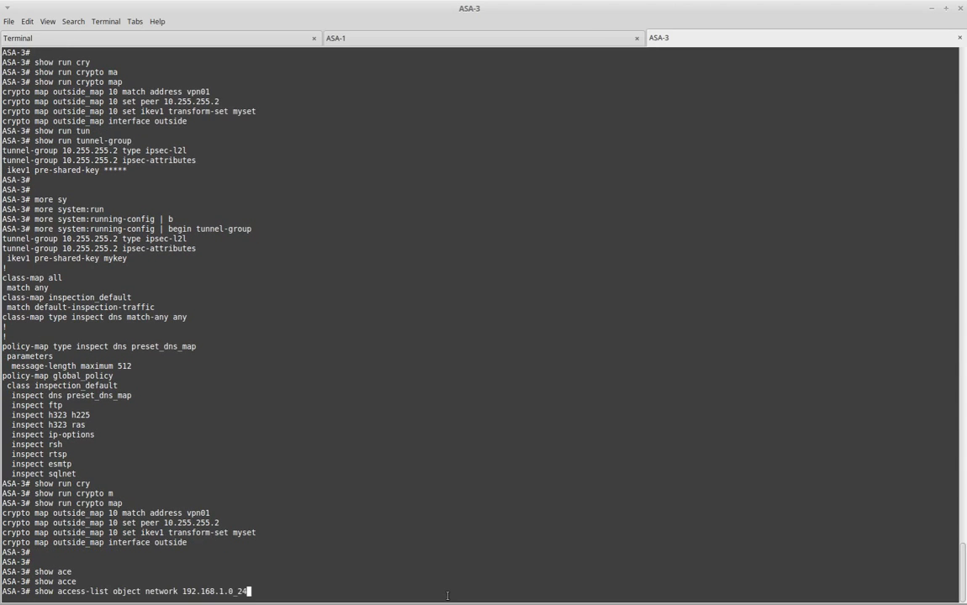
key(BackSpace)
key(BackSpace)
key(BackSpace)
key(BackSpace)
key(BackSpace)
key(BackSpace)
key(BackSpace)
key(BackSpace)
key(BackSpace)
key(BackSpace)
key(BackSpace)
key(BackSpace)
key(BackSpace)
key(BackSpace)
key(BackSpace)
key(BackSpace)
key(BackSpace)
key(BackSpace)
key(BackSpace)
key(BackSpace)
Complete the command as "show access-list vpn01" and run it to examine the VPN's interesting-traffic entries.
text(c)
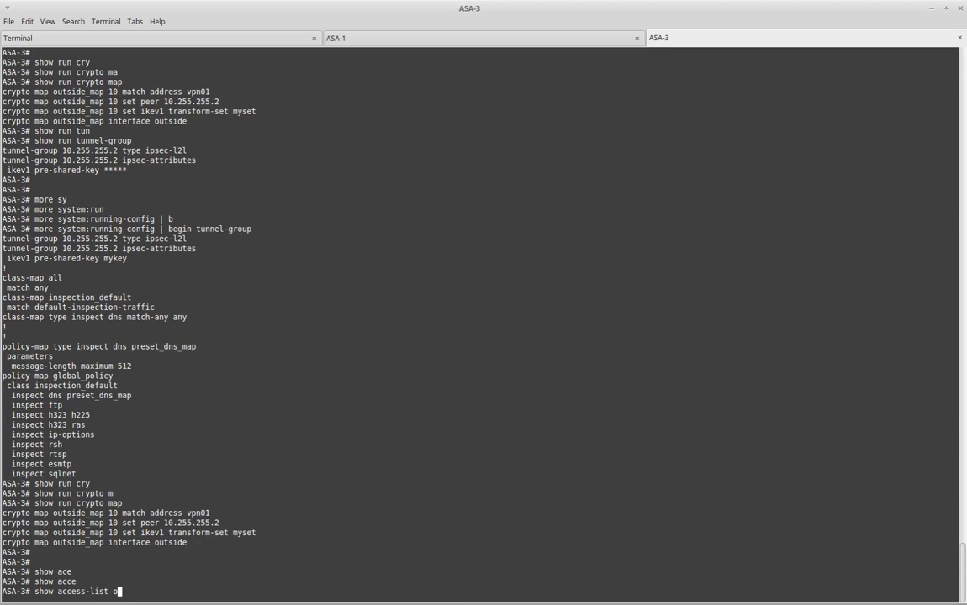
text(pn01)
key(Return)
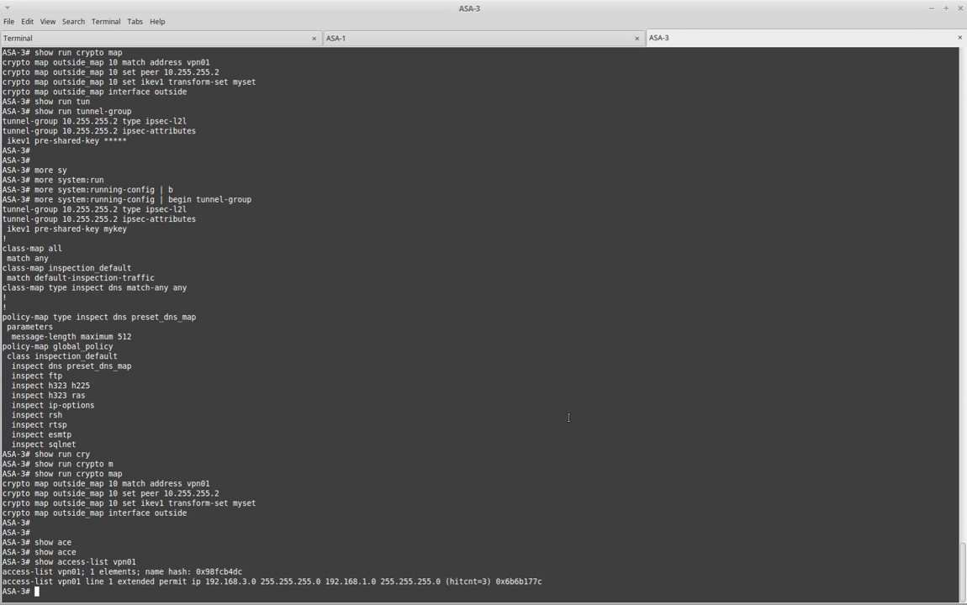
Minimize the ASA-3 terminal, switch to the Linux Microcore 03 virtual machine and stop its continuous ping to 192.168.1.100.
click(933, 8)
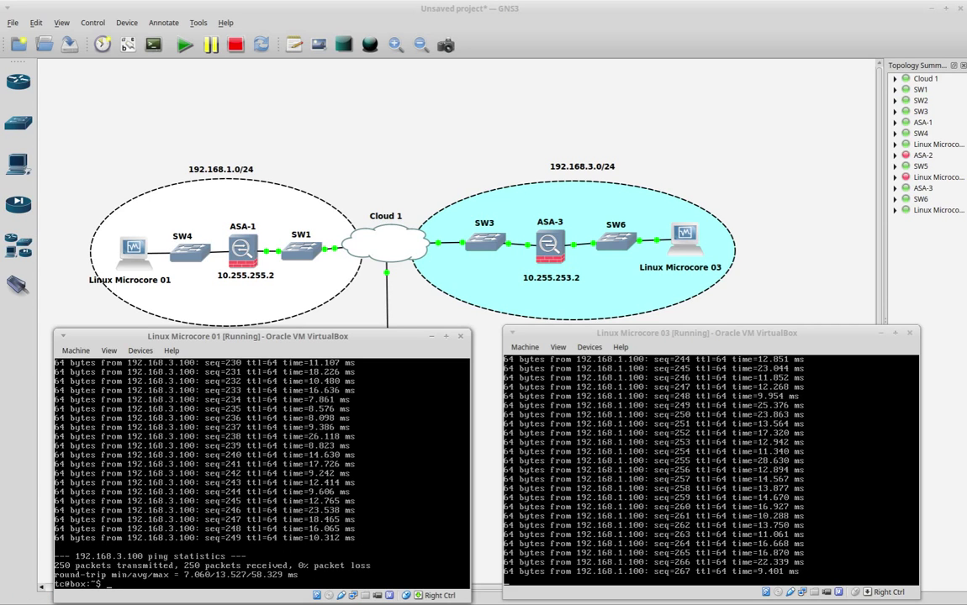
key(alt+Tab)
key(ctrl+c)
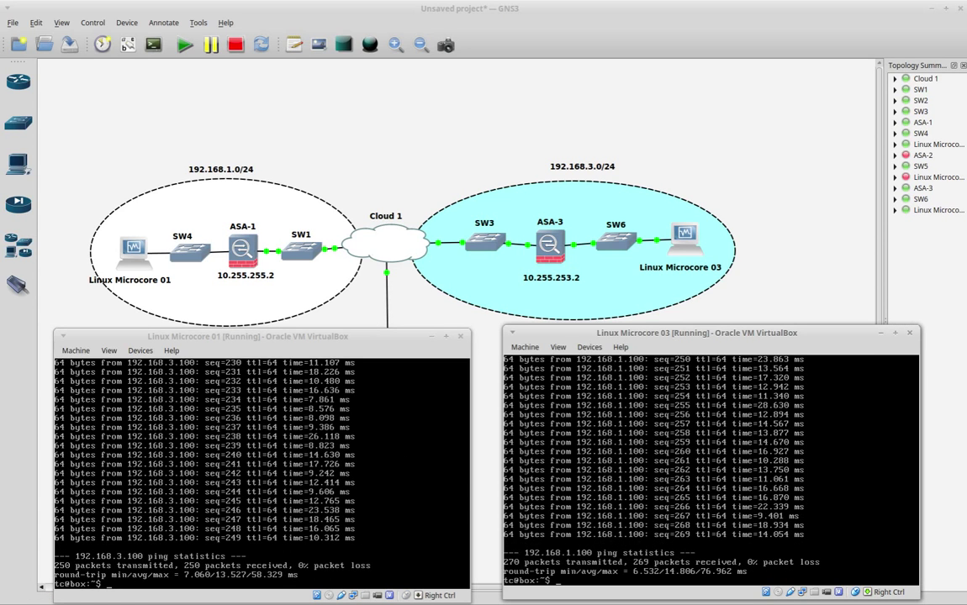